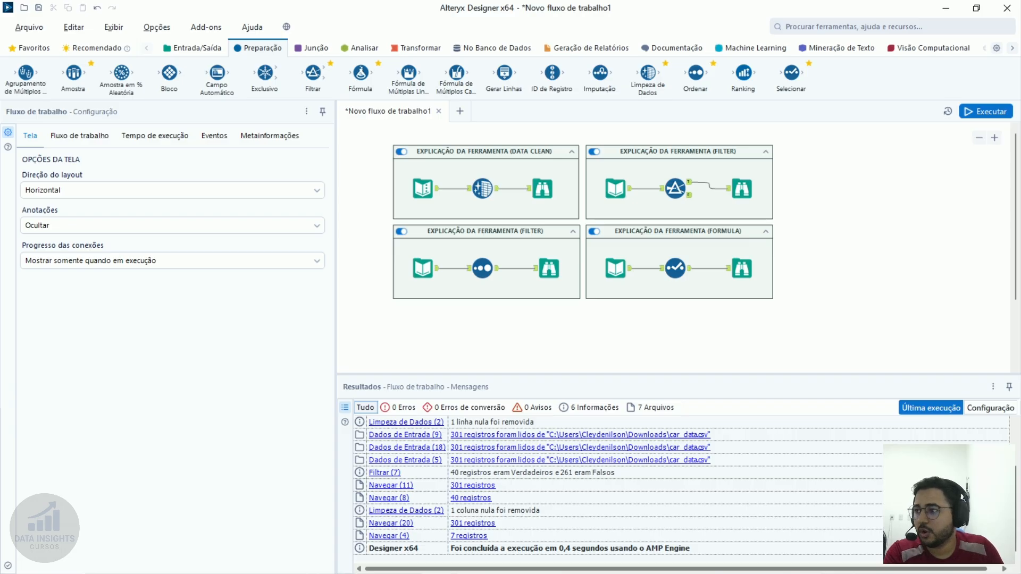
Switch to the browser to review the list of tools on the Core exam in the prep guide PDF, and return to Alteryx Designer
key(alt+Tab)
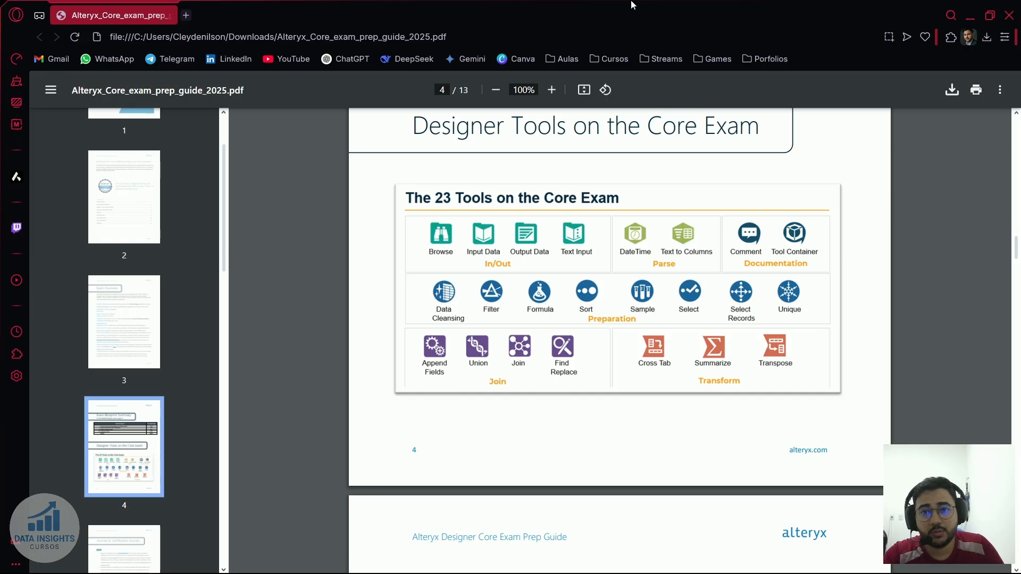
drag(631, 2, 0, 2)
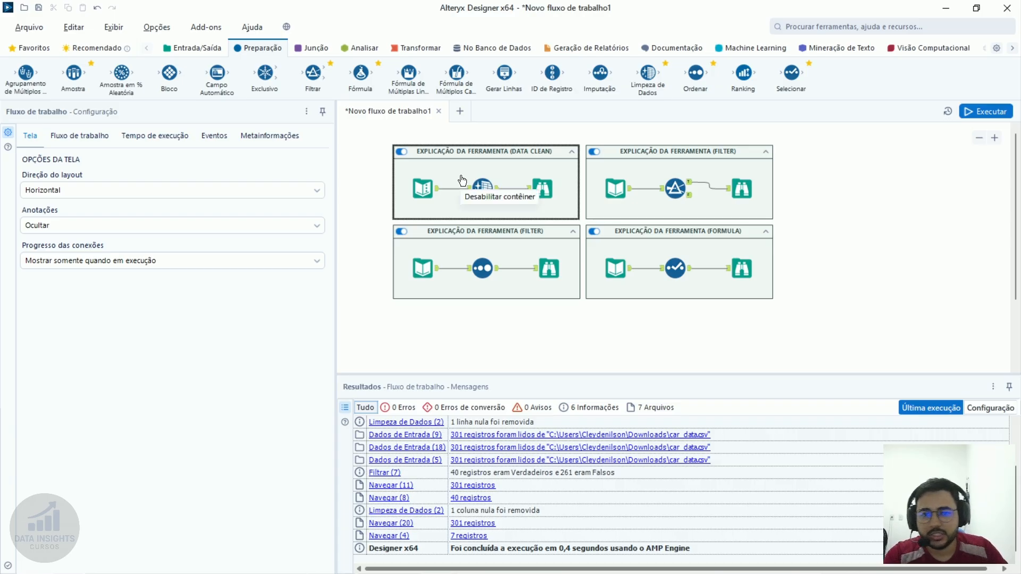
Change the caption of the tool container captioned with FORMULA to "EXPLICAÇÃO DA FERRAMENTA (SELECT)"
scroll(498, 160, up, 1)
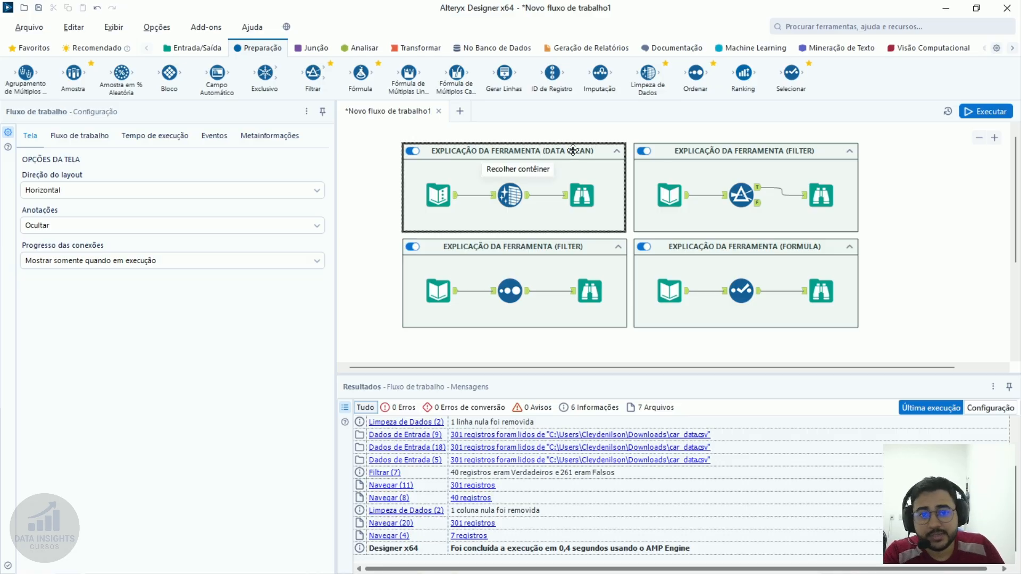
click(813, 249)
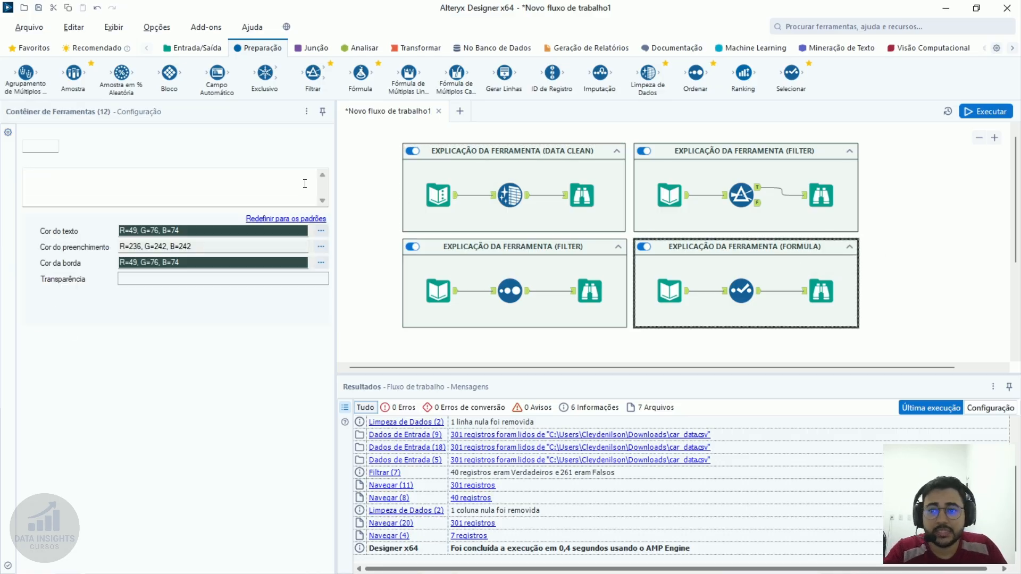
double_click(154, 181)
text(())
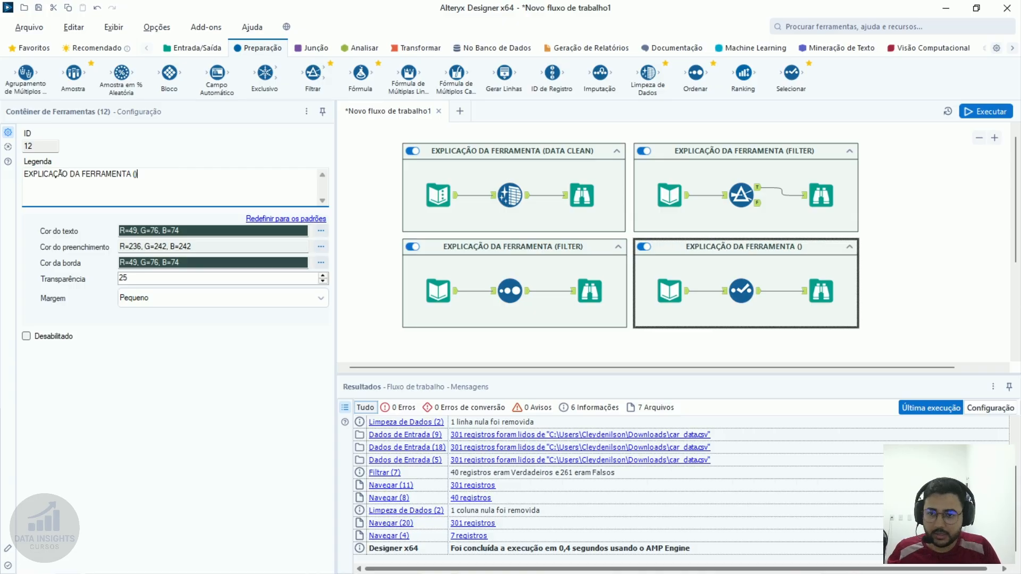
key(Left)
key(Caps_Lock)
text(SELEC)
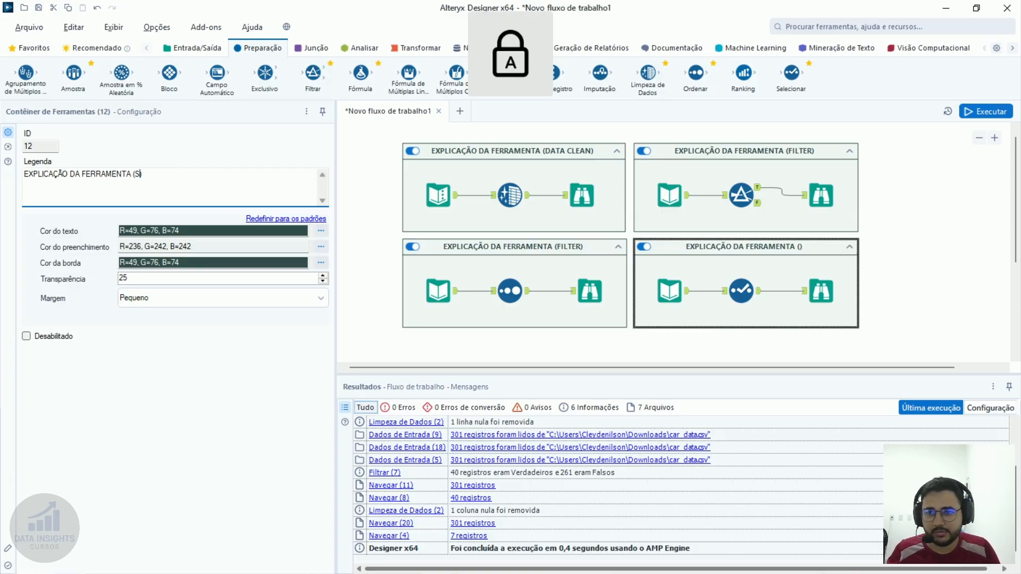
text(T)
Open the text input tool in the DATA CLEAN container and look over the sample entries in its TEXTOS column
click(431, 193)
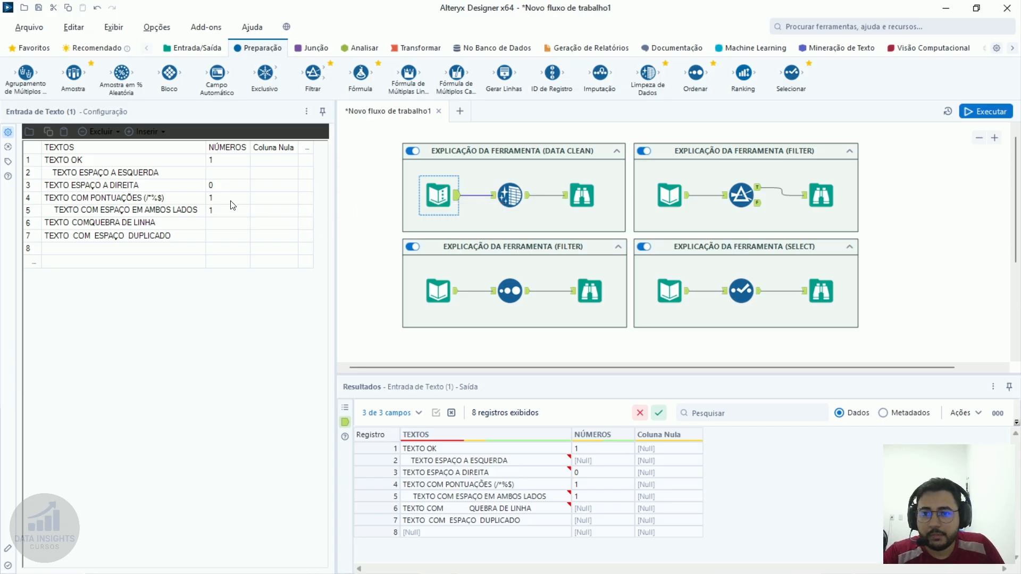
drag(150, 165, 157, 242)
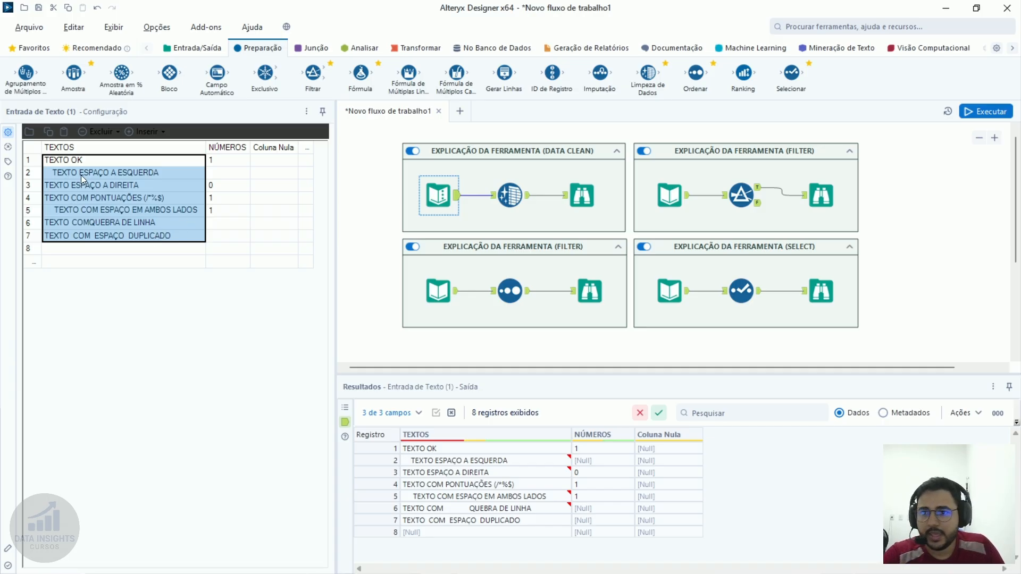
drag(156, 173, 172, 231)
click(180, 237)
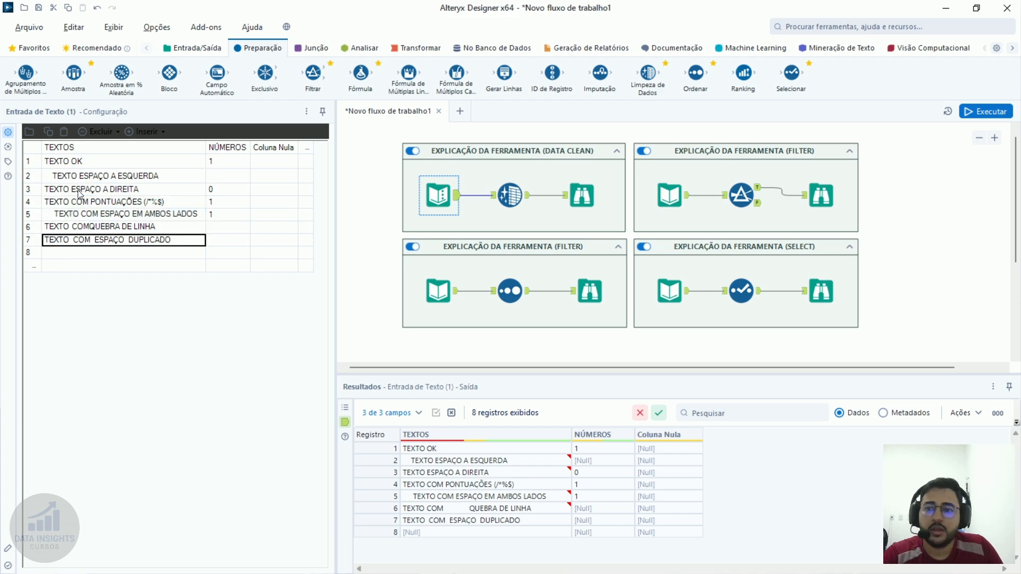
Examine the first three TEXTOS entries, checking for extra spaces before and after the text
click(136, 180)
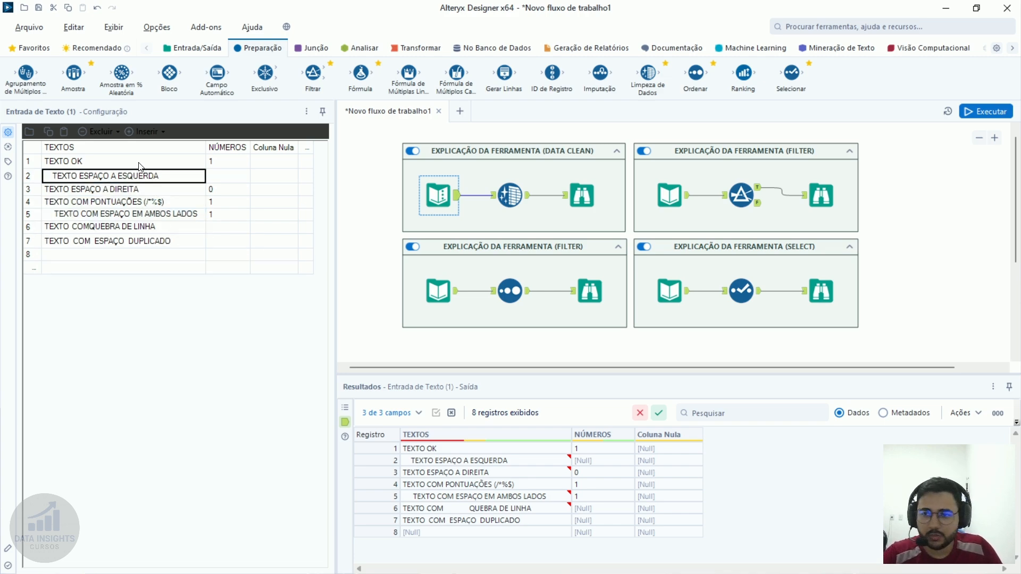
click(139, 163)
click(85, 162)
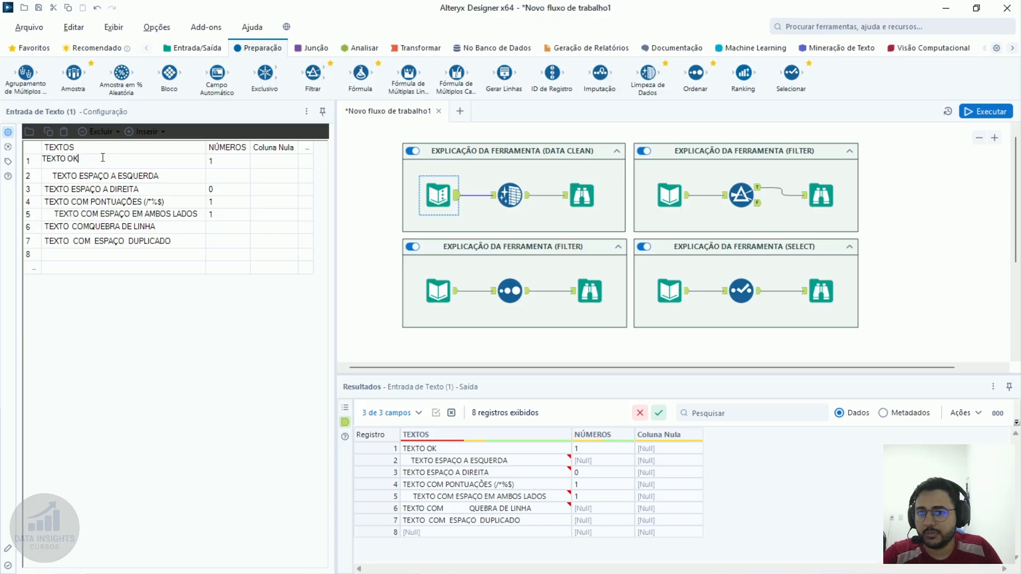
click(143, 180)
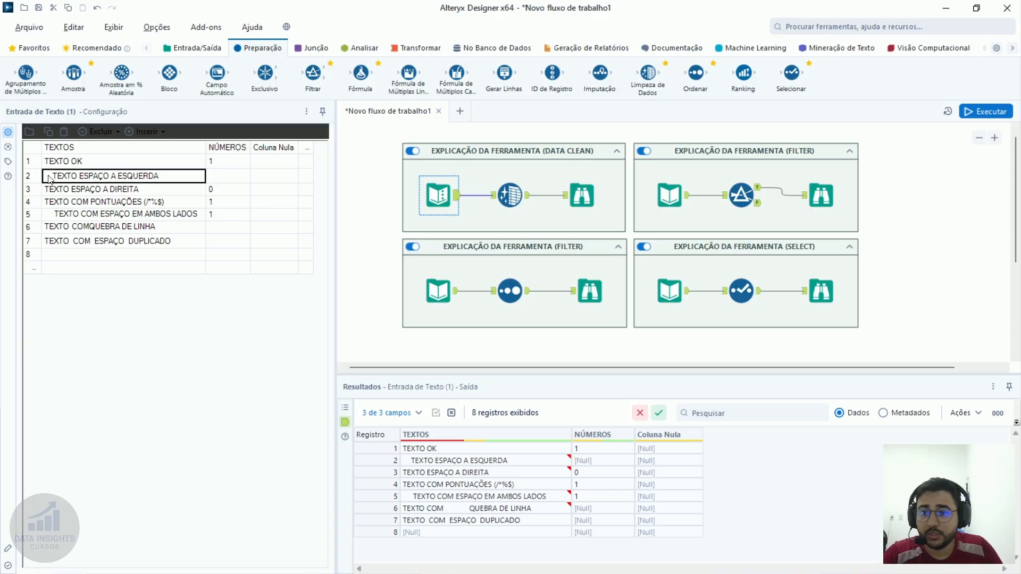
click(50, 180)
click(52, 176)
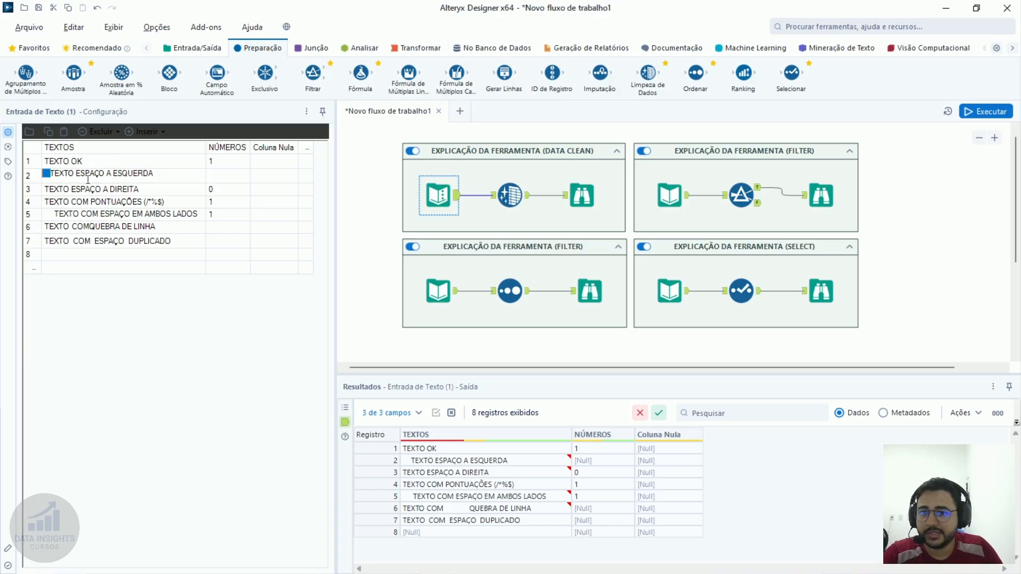
click(159, 189)
click(162, 190)
click(165, 190)
drag(164, 189, 134, 195)
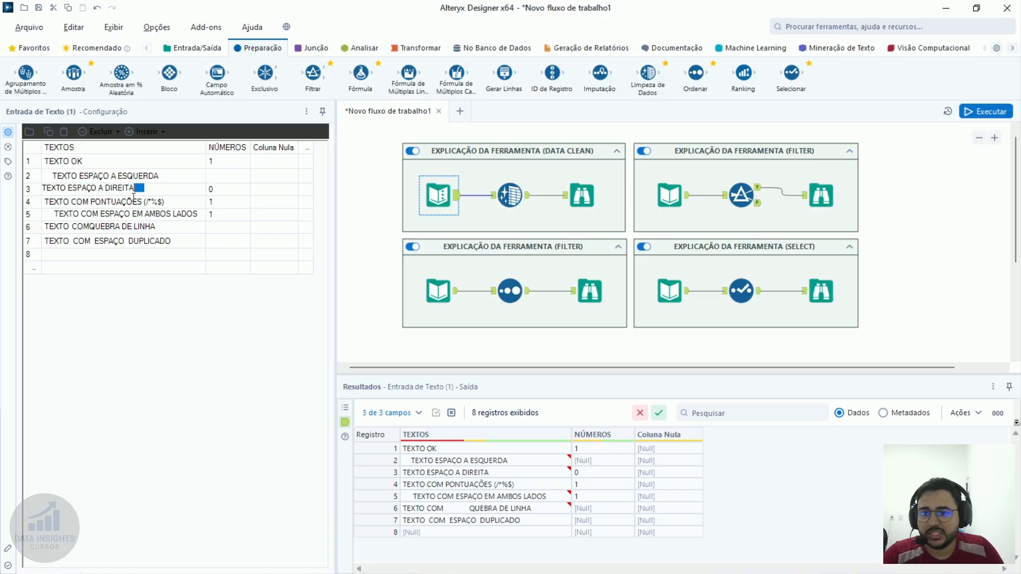
Examine the TEXTOS entries in rows 4 and 5 for punctuation characters and spaces on both sides
click(148, 203)
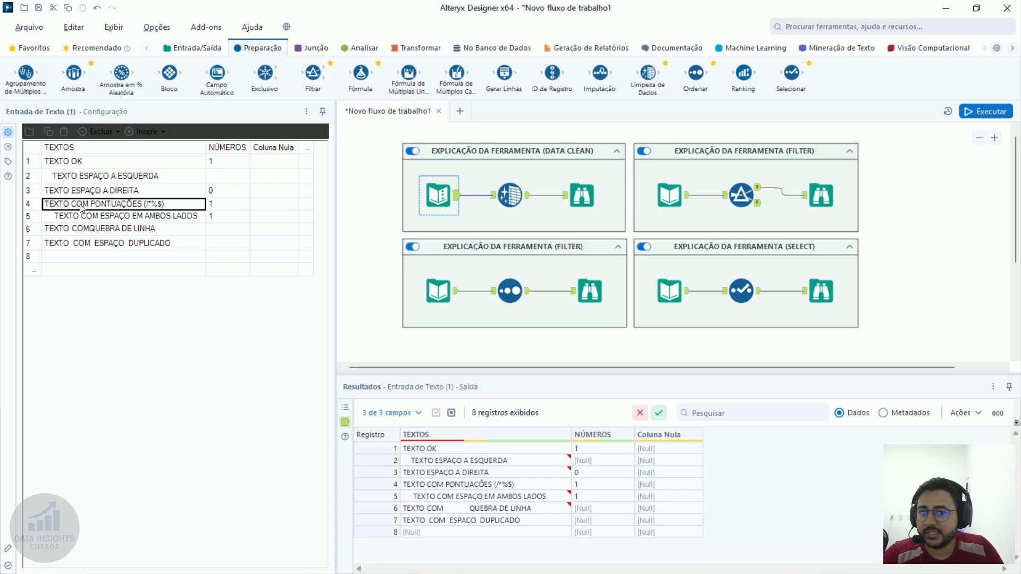
click(150, 203)
click(151, 203)
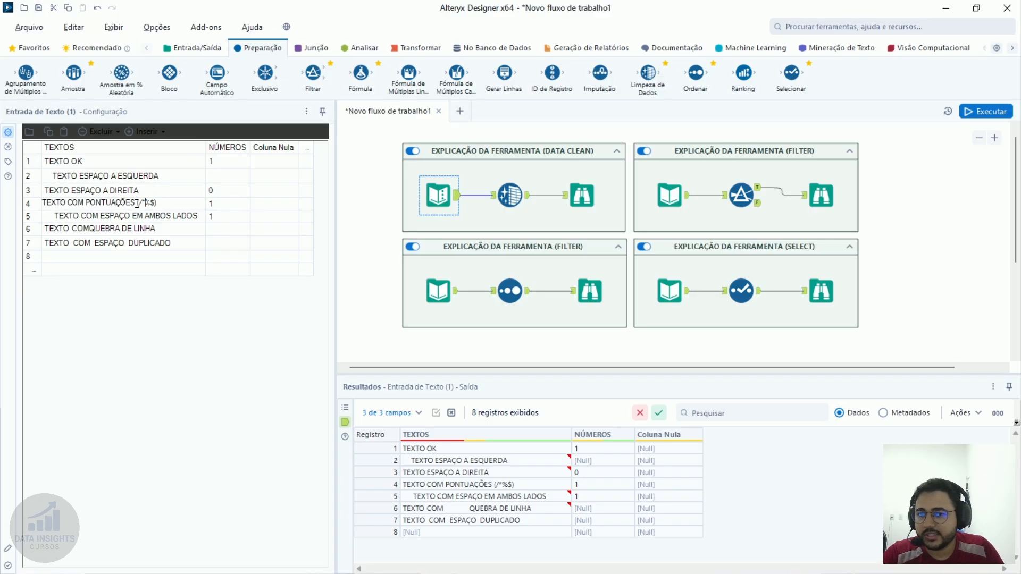
drag(136, 204, 157, 208)
click(158, 207)
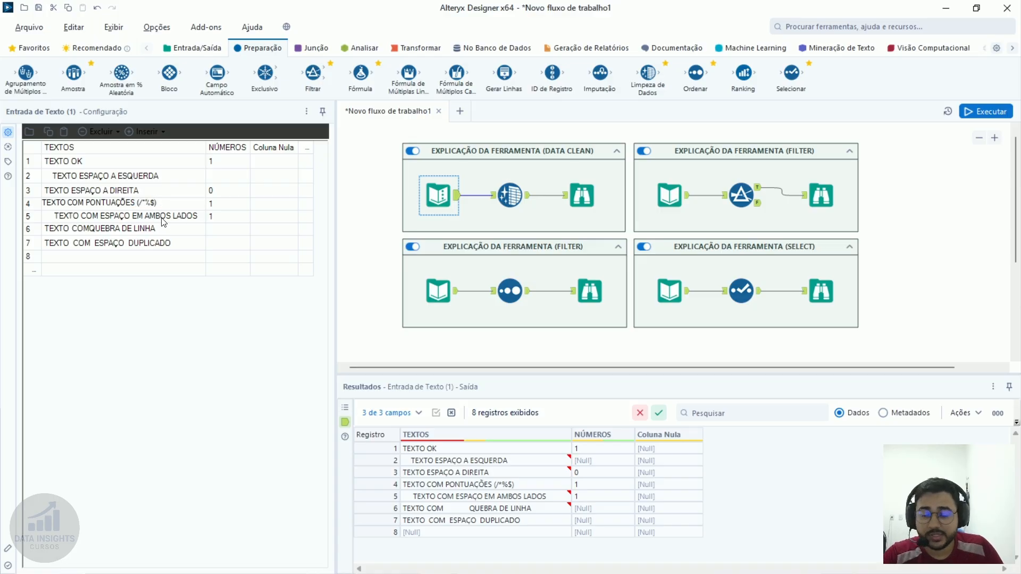
click(171, 218)
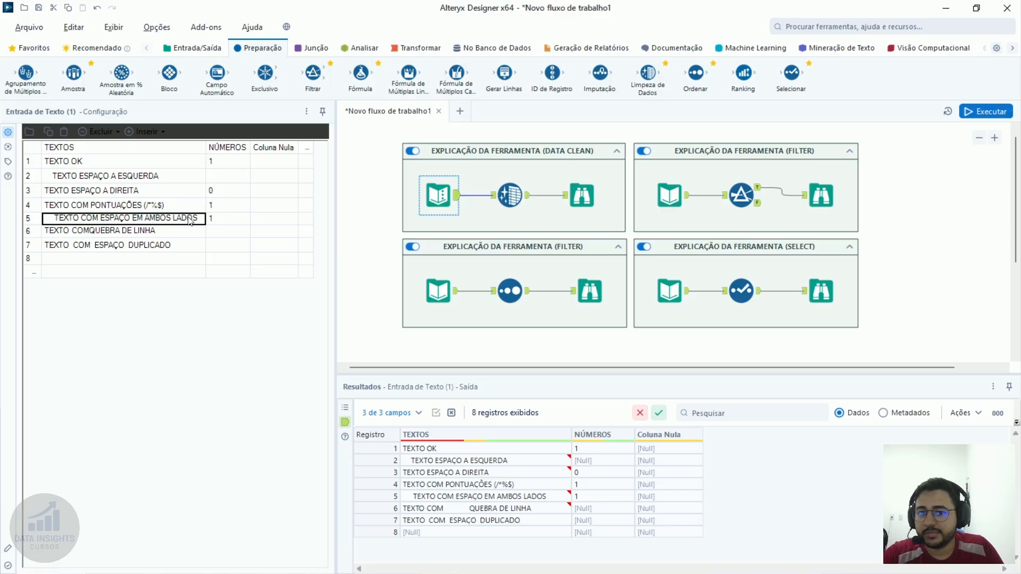
click(190, 221)
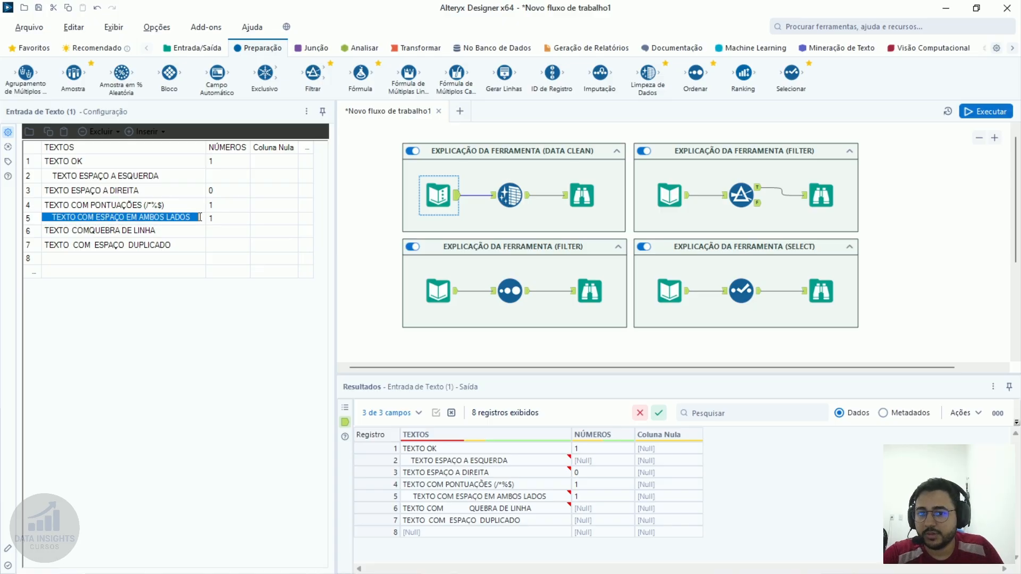
Examine the TEXTOS entries in rows 6 and 7 for the embedded line break and the duplicated spaces between words
click(166, 231)
click(166, 231)
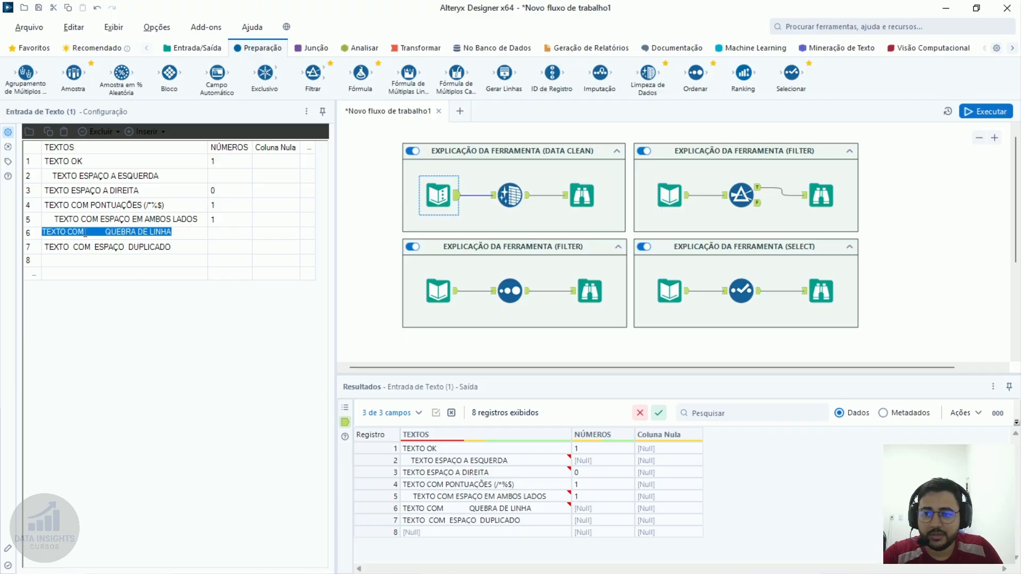
click(145, 247)
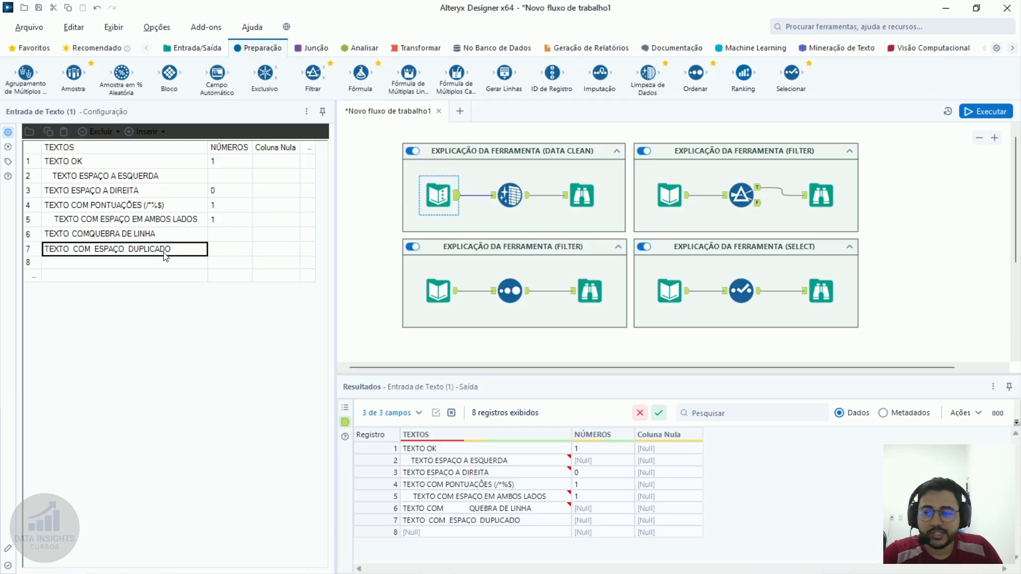
click(158, 255)
drag(66, 248, 123, 248)
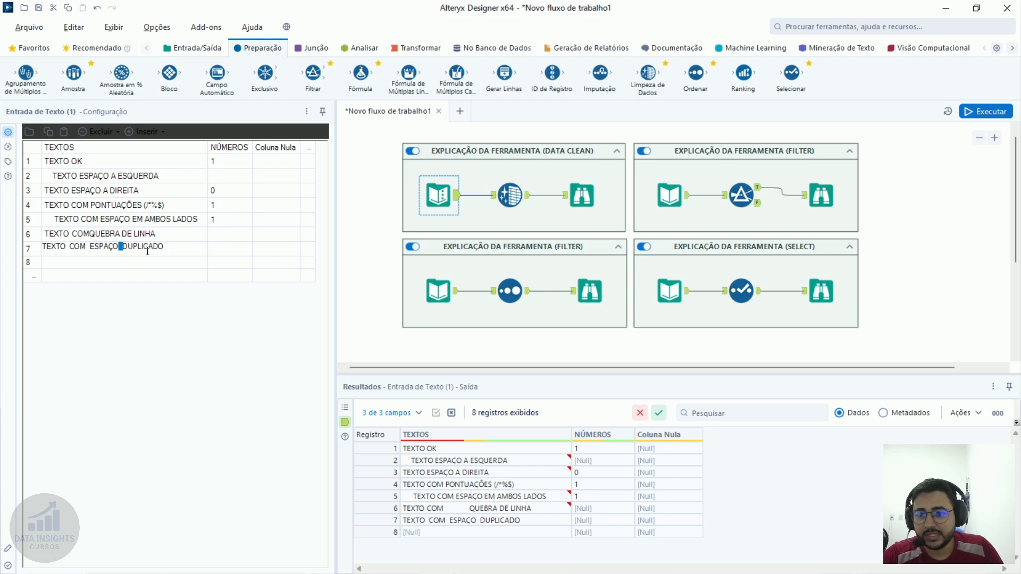
Check the values in the NÚMEROS and Coluna Nula columns of the text input table
click(148, 205)
drag(245, 165, 231, 247)
drag(274, 161, 274, 247)
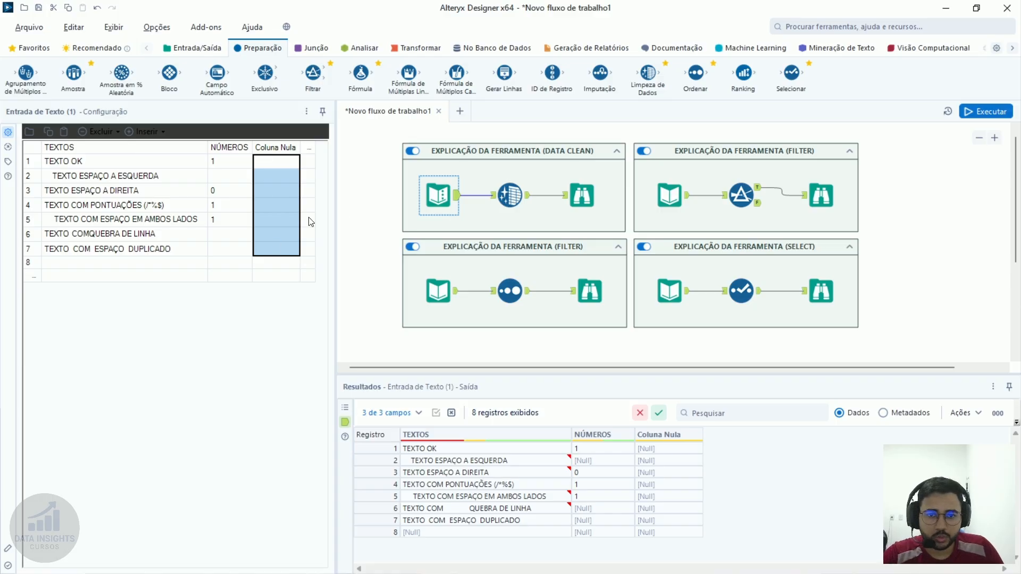
View the text input tool's output results and check the data quality bars of its columns
click(520, 209)
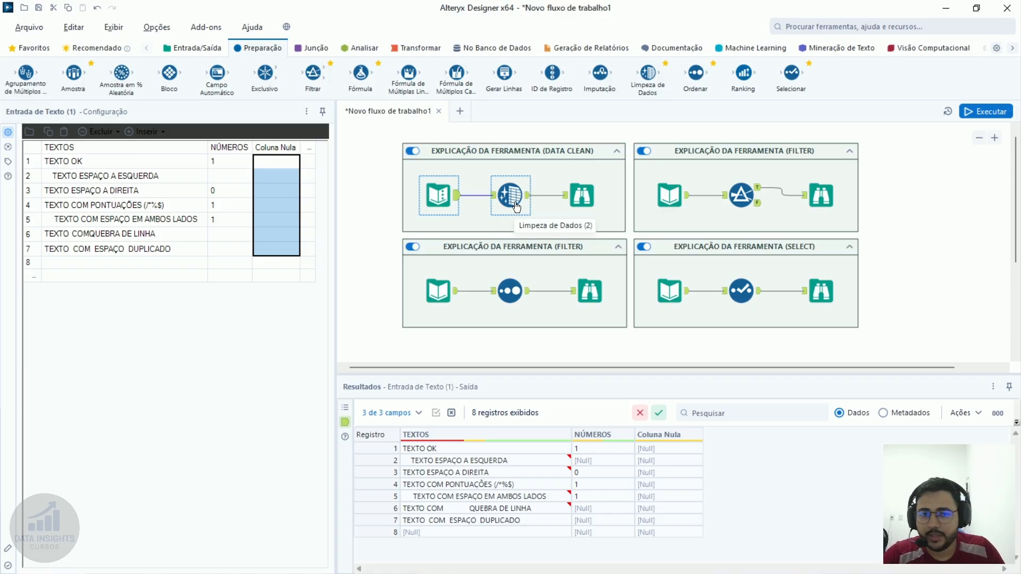
click(447, 202)
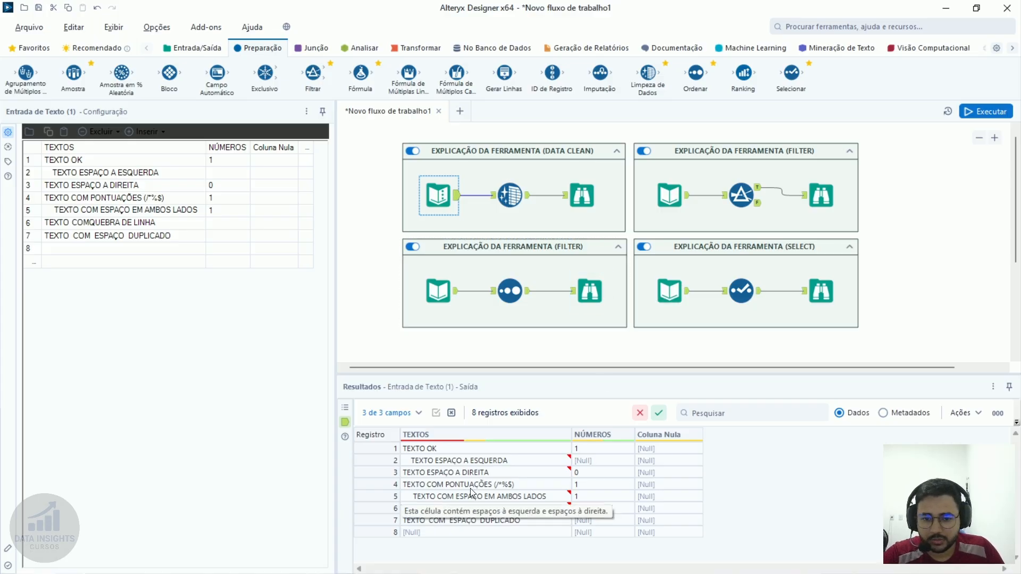
drag(493, 450, 484, 533)
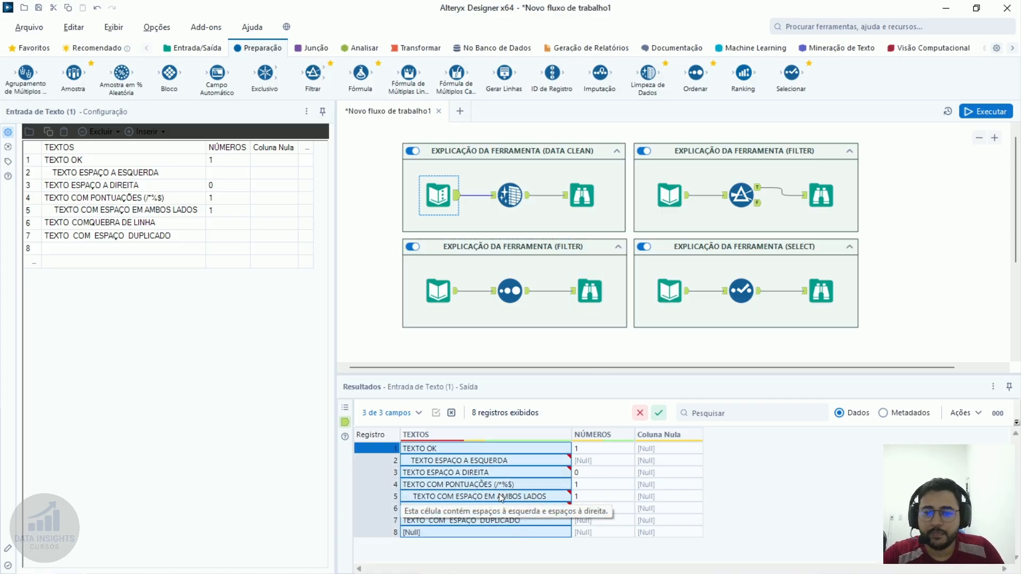
mouse_move(469, 443)
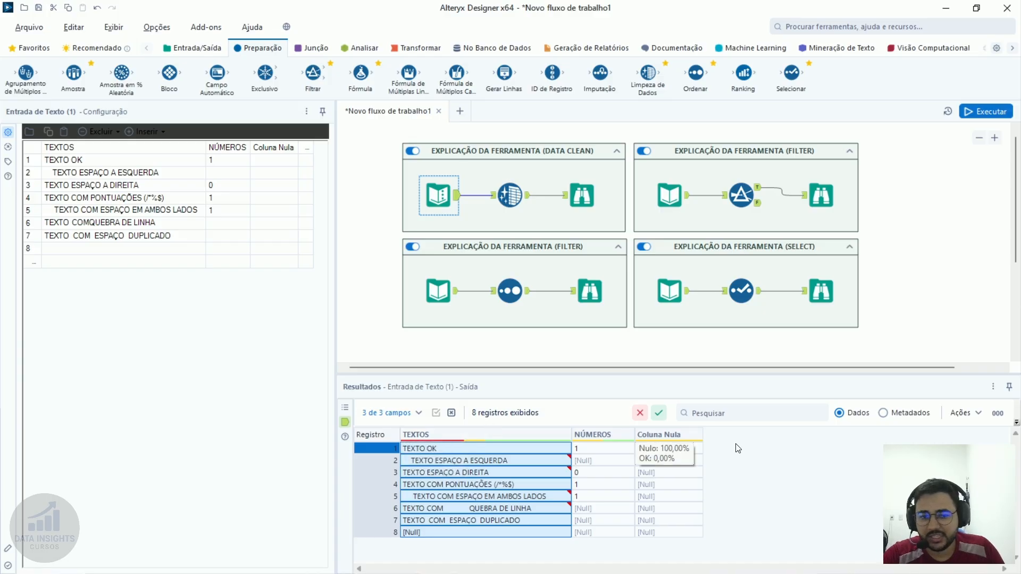
mouse_move(429, 435)
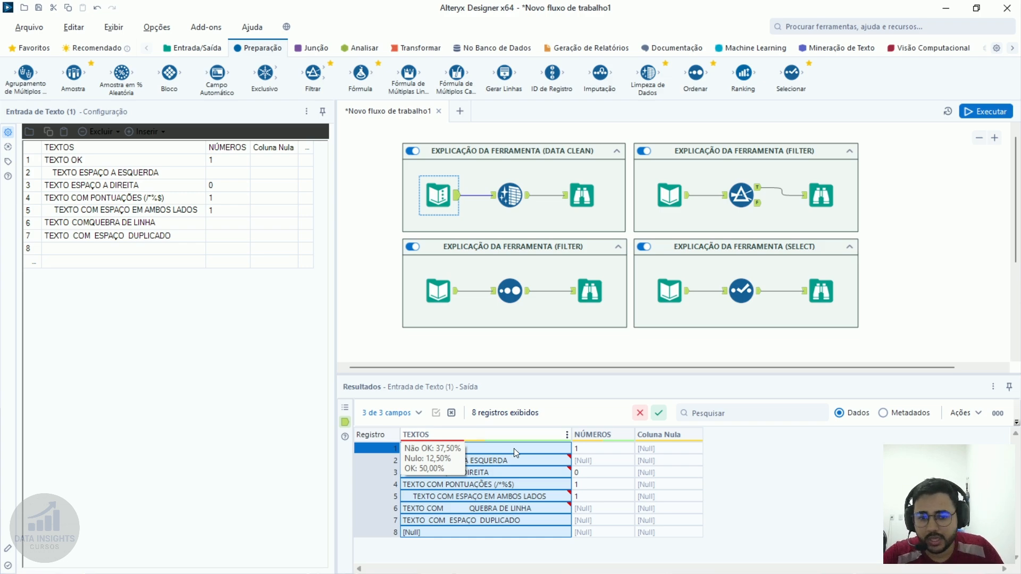
Inspect the flagged TEXTOS cells in records 2, 3, 5 and 6 of the results, plus the null cell in record 8
click(557, 459)
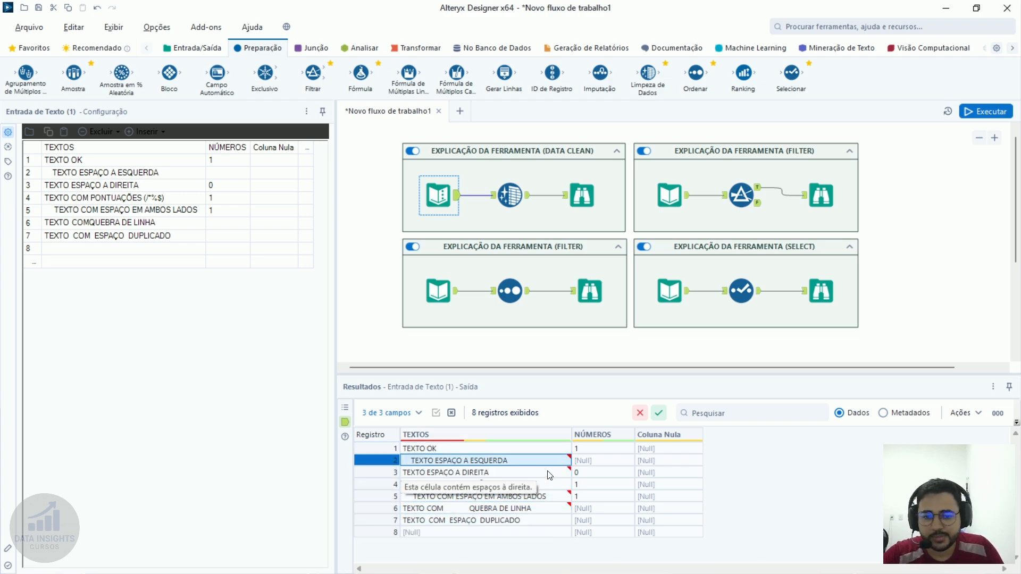
click(550, 473)
click(554, 496)
click(559, 509)
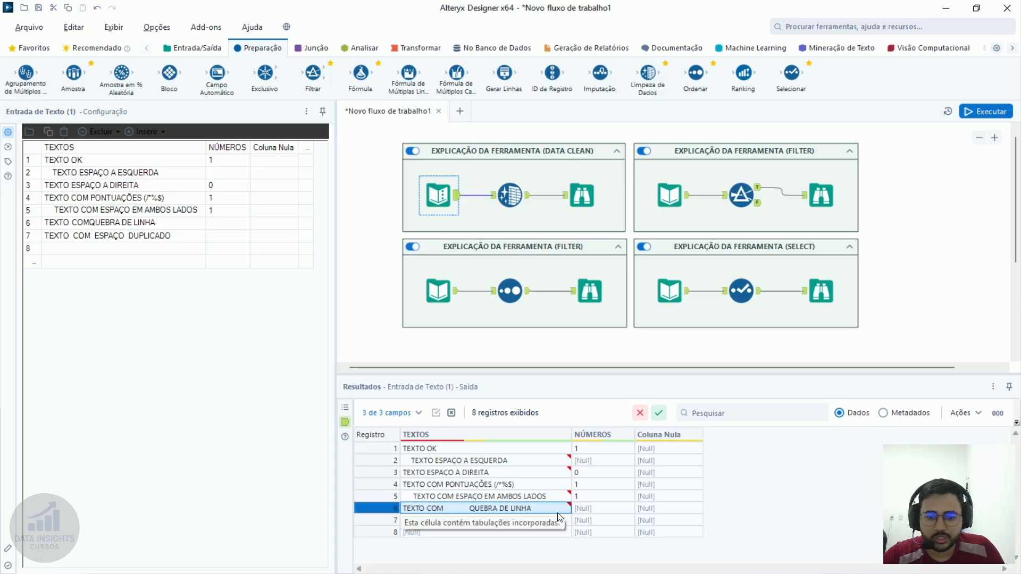
click(487, 532)
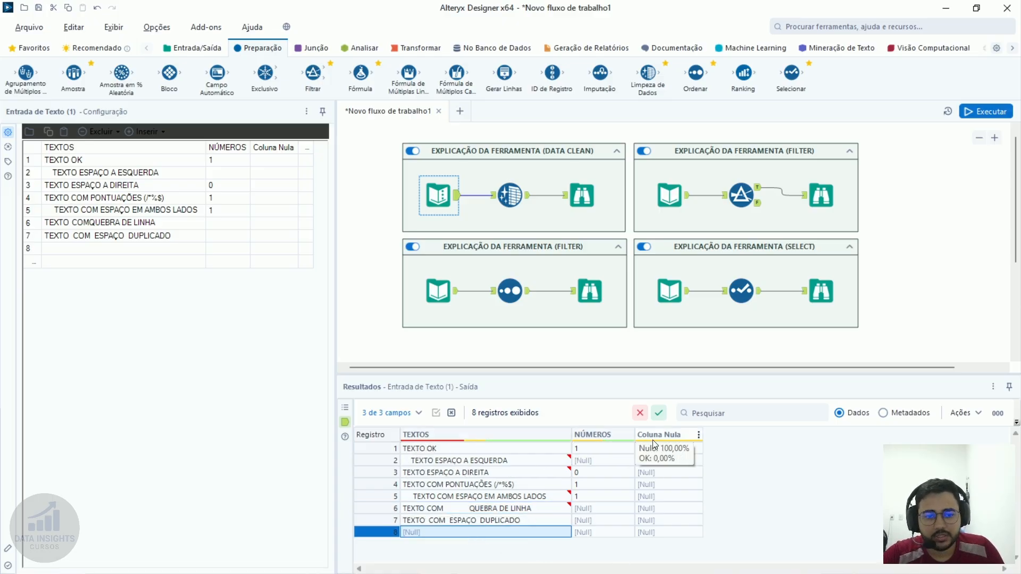
Open the existing Limpeza de Dados tool in the DATA CLEAN container and review its cleaning options
click(510, 195)
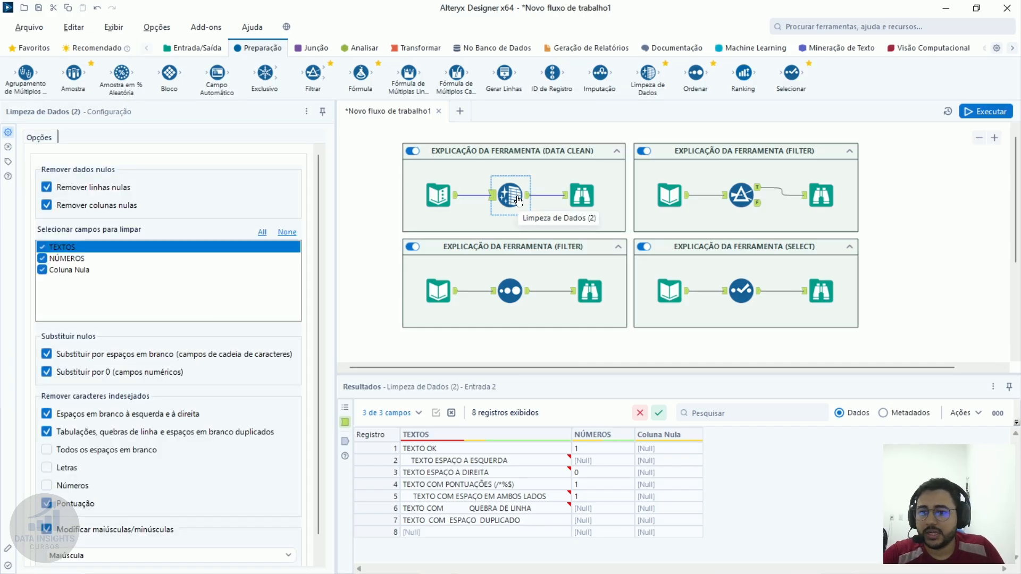
scroll(160, 351, down, 1)
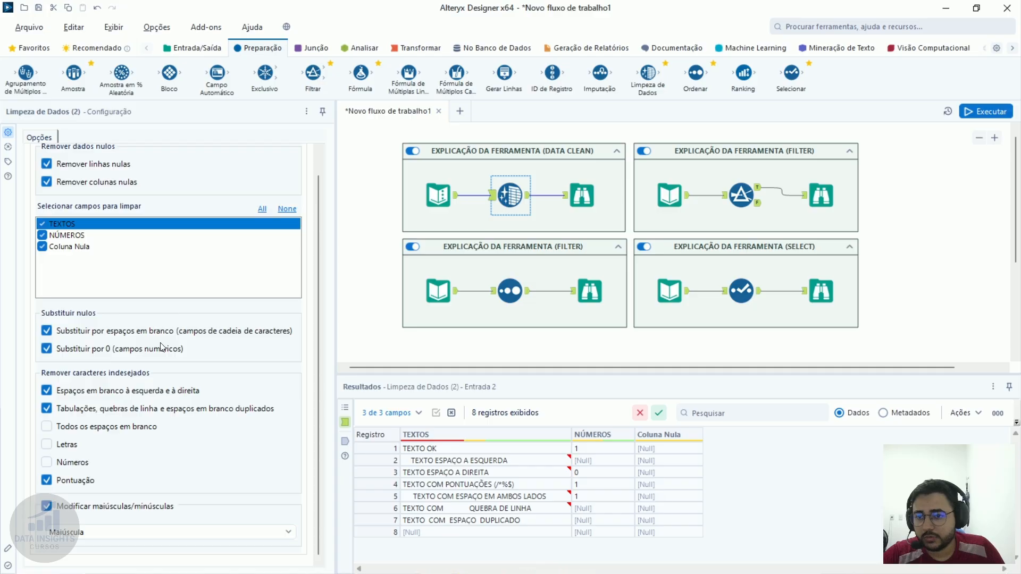
scroll(161, 347, up, 1)
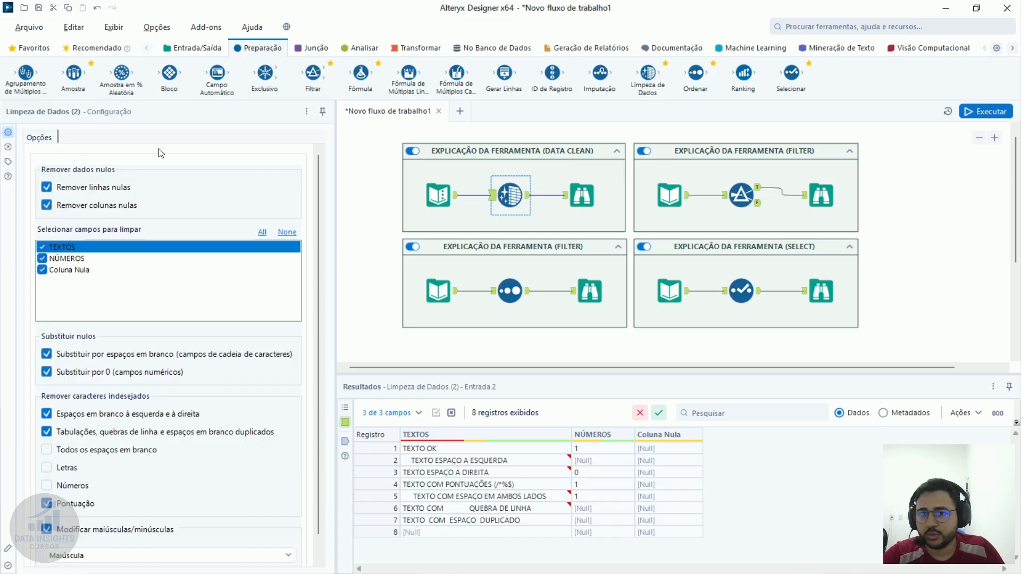
Add a second Limpeza de Dados tool to the DATA CLEAN container, connected to the text input's output
drag(648, 74, 479, 163)
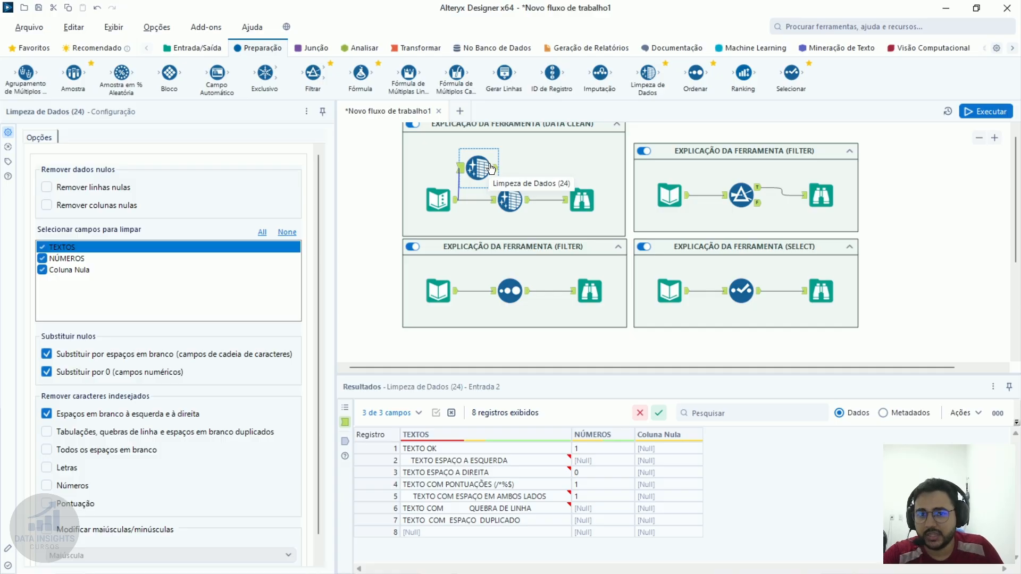
Delete the second Limpeza de Dados tool and reopen the original one in the DATA CLEAN container
key(Num_Lock)
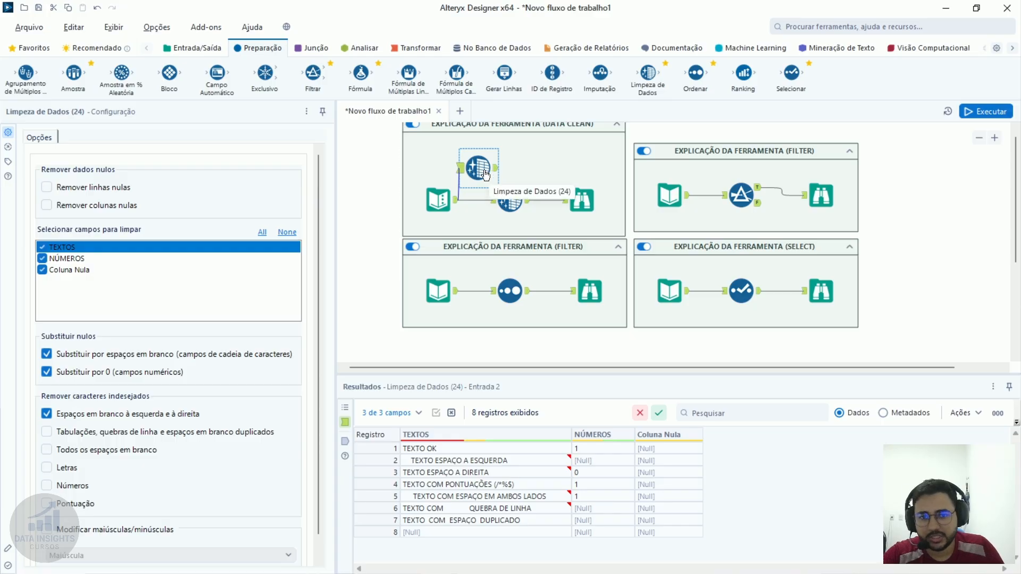
key(Num_Lock)
key(Delete)
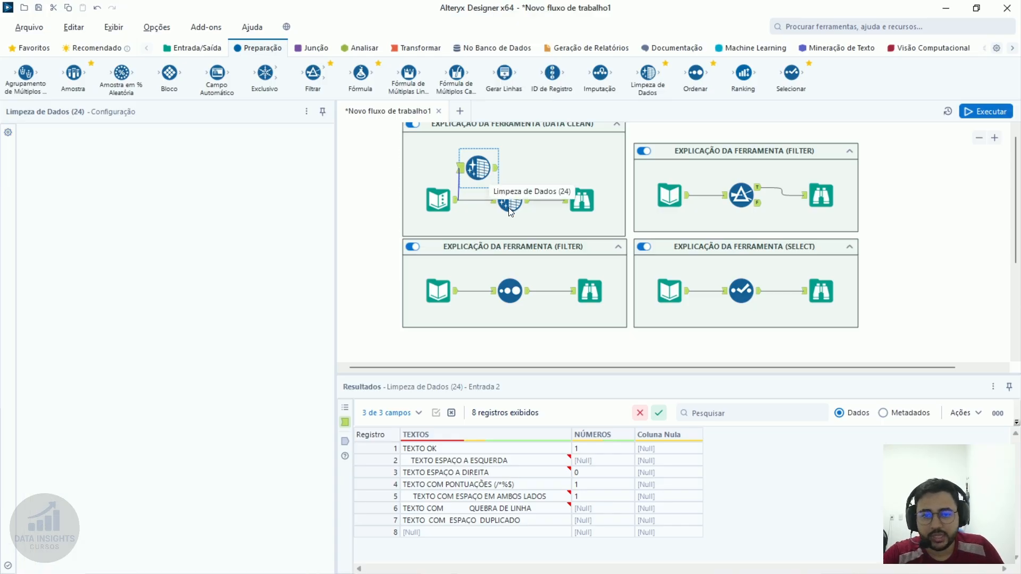
click(511, 204)
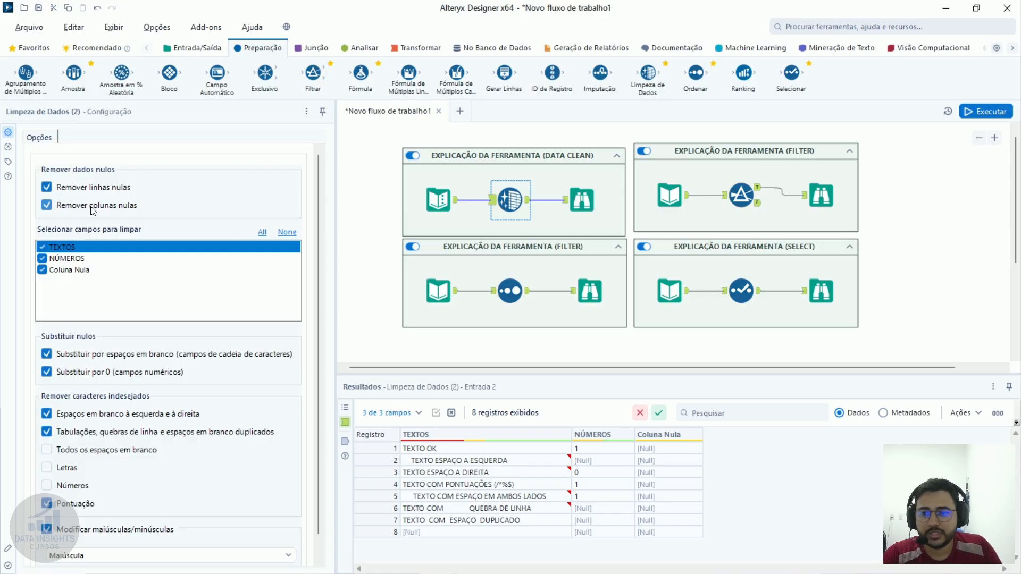
Inspect the input's fully null record 8, the Coluna Nula column and the TEXTOS cells in records 2 and 5
click(661, 533)
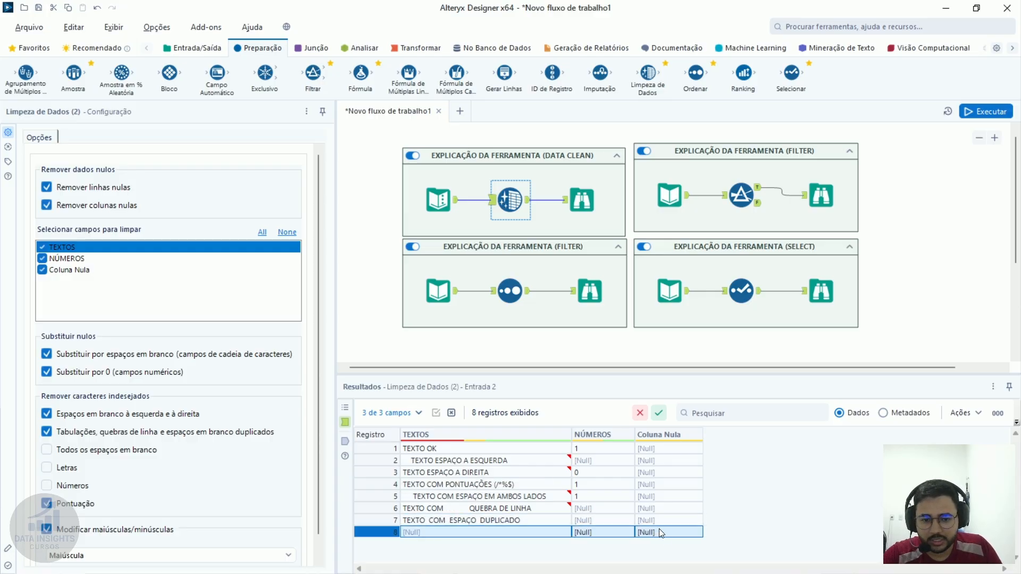
drag(667, 449, 677, 551)
click(668, 523)
drag(673, 451, 672, 533)
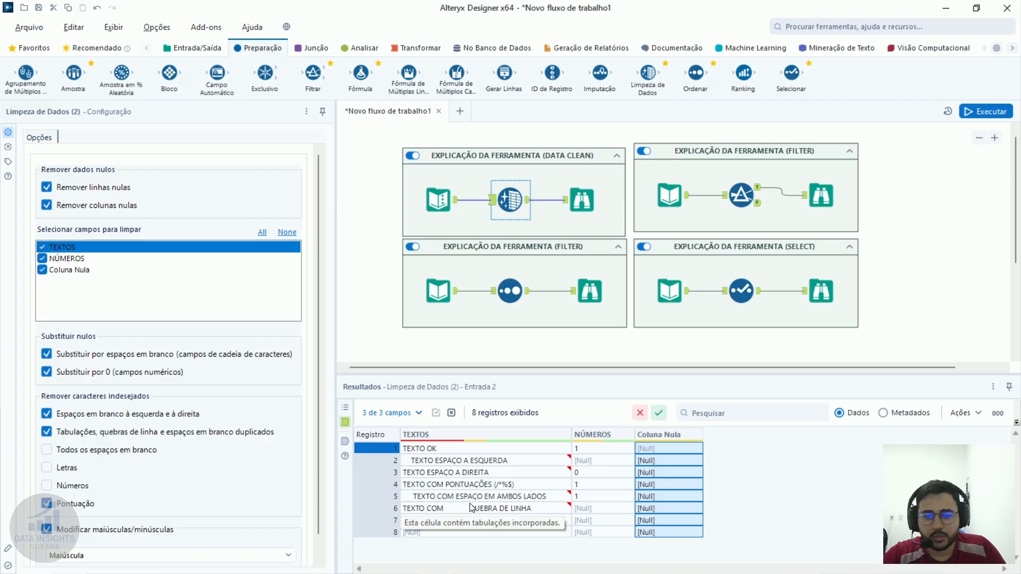
click(543, 463)
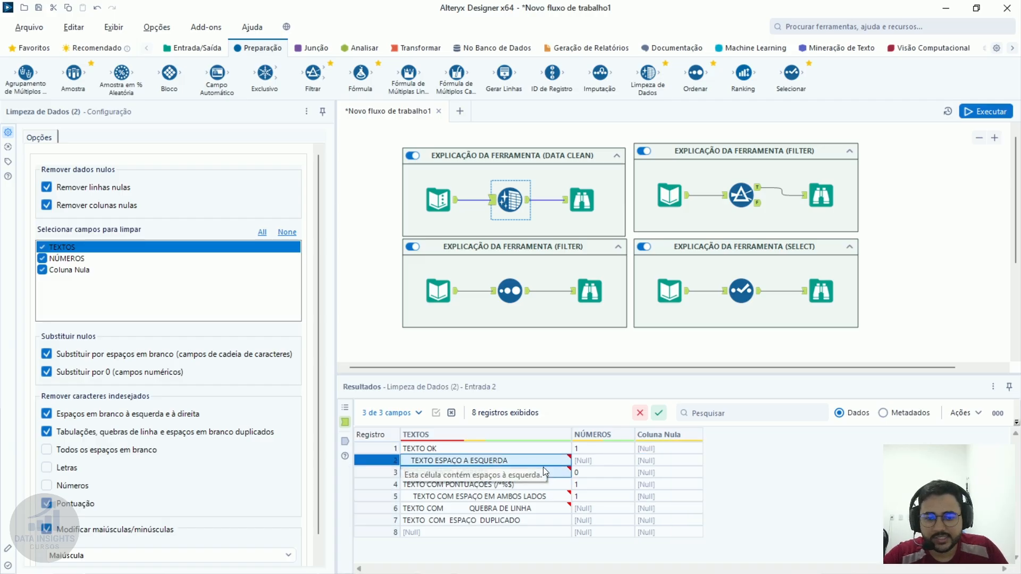
click(542, 497)
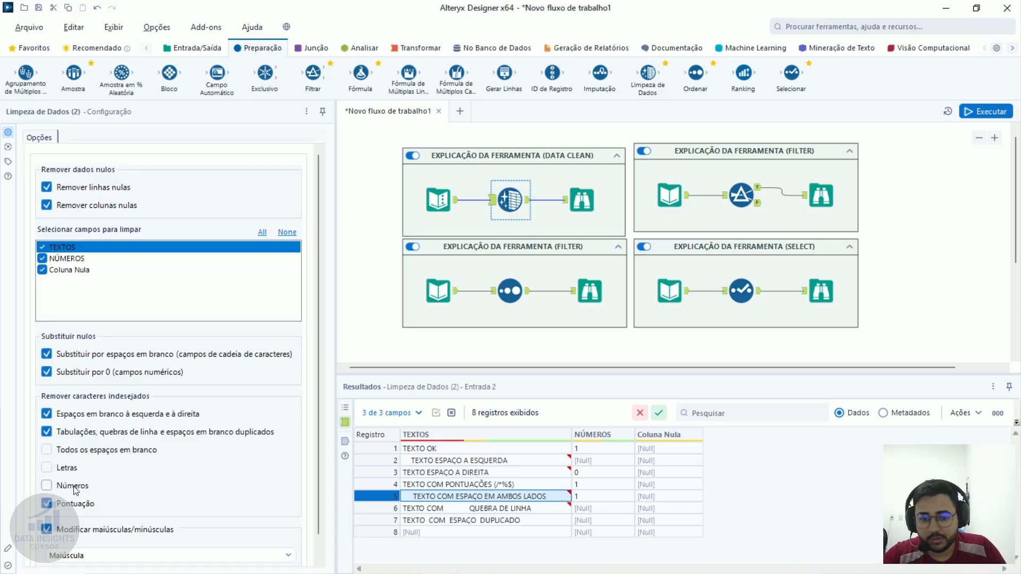
Add a ninth row to the DATA CLEAN text input with the TEXTOS value "TEXTO COM NÚMEROS 123456789"
click(438, 200)
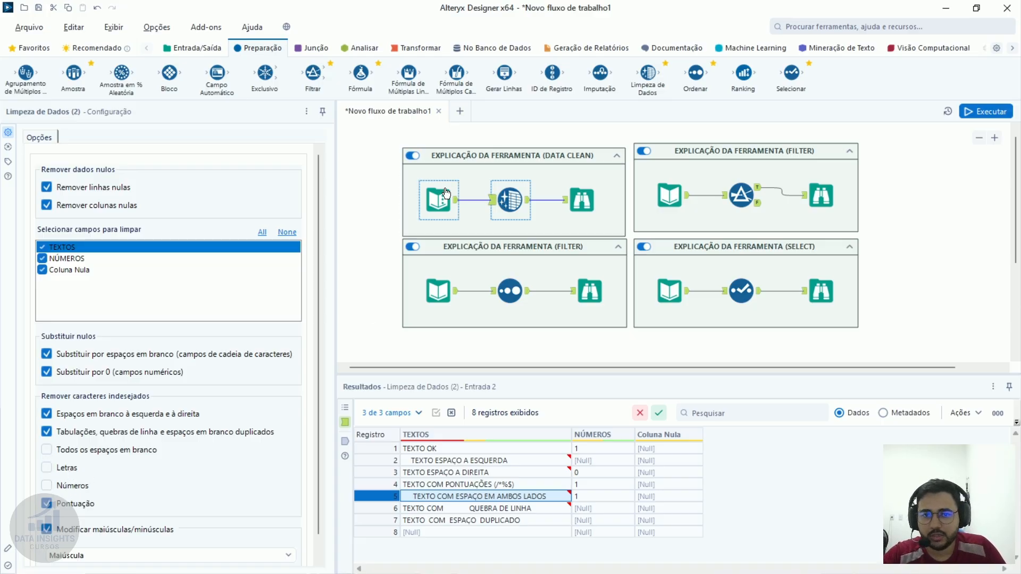
click(80, 263)
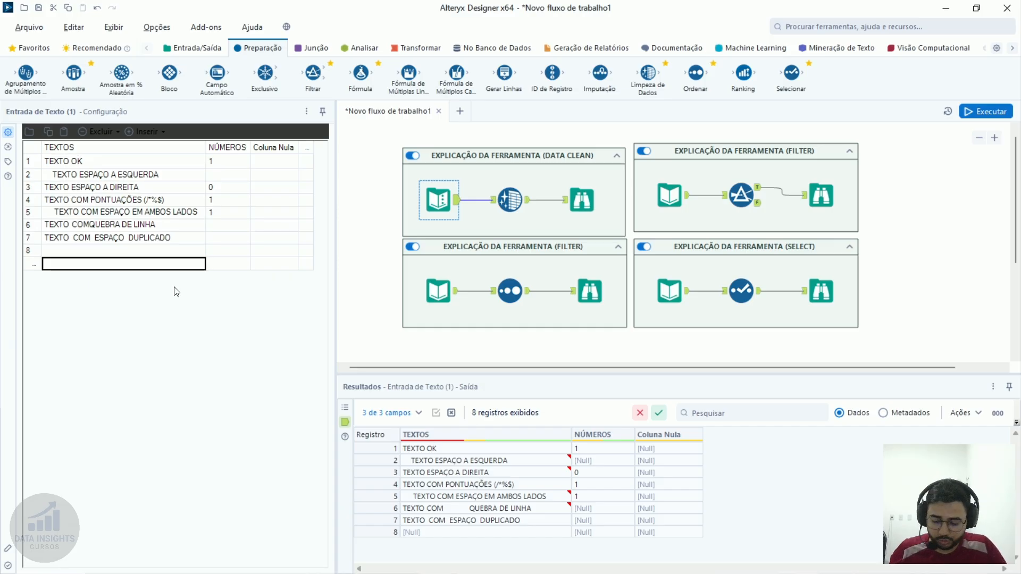
text(TEXTO CO)
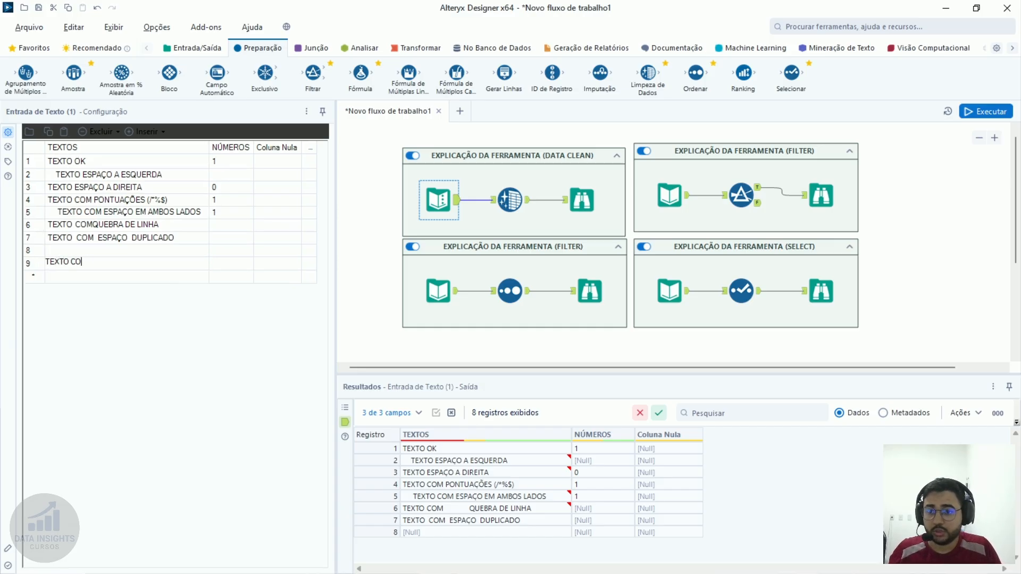
text(M NÚMEROS 123456789)
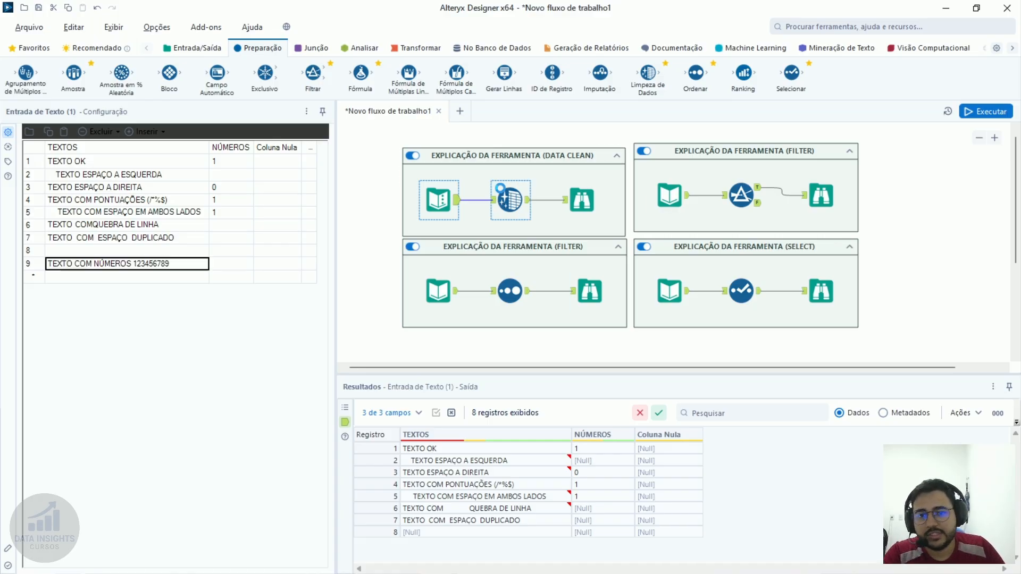
Make the Limpeza de Dados tool remove Números characters and exclude the NÚMEROS field from the cleaning
click(509, 199)
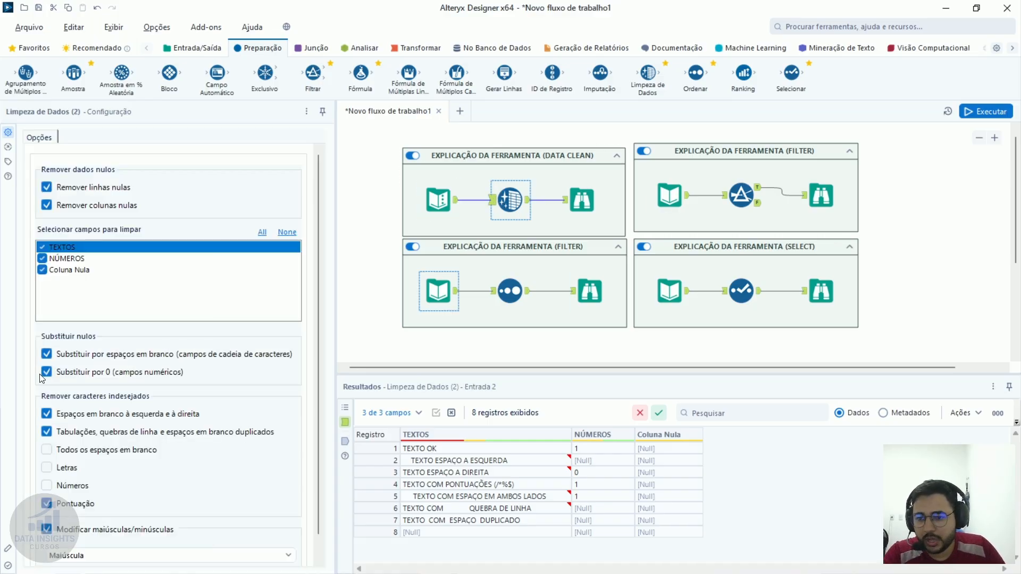
click(46, 486)
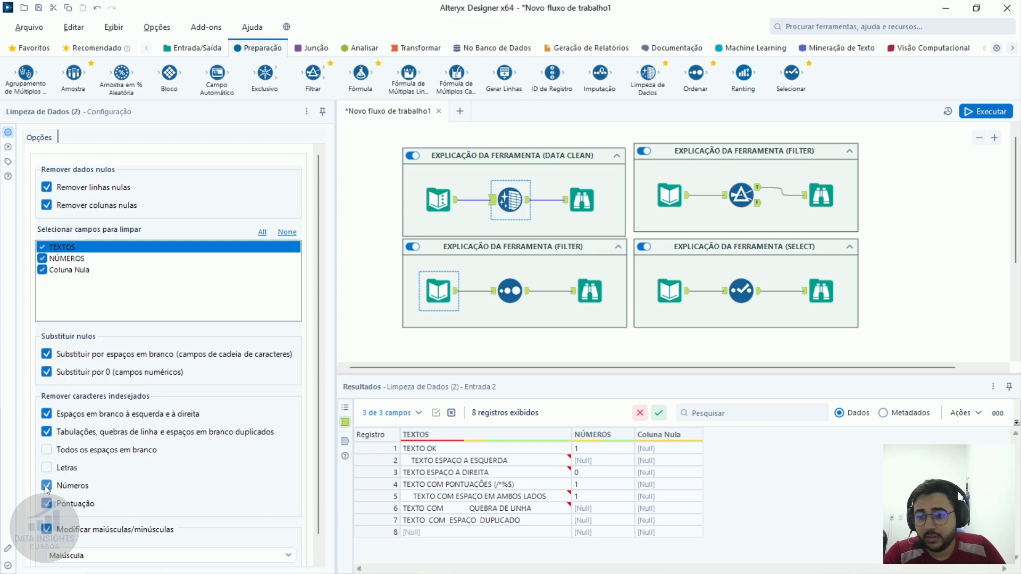
click(43, 258)
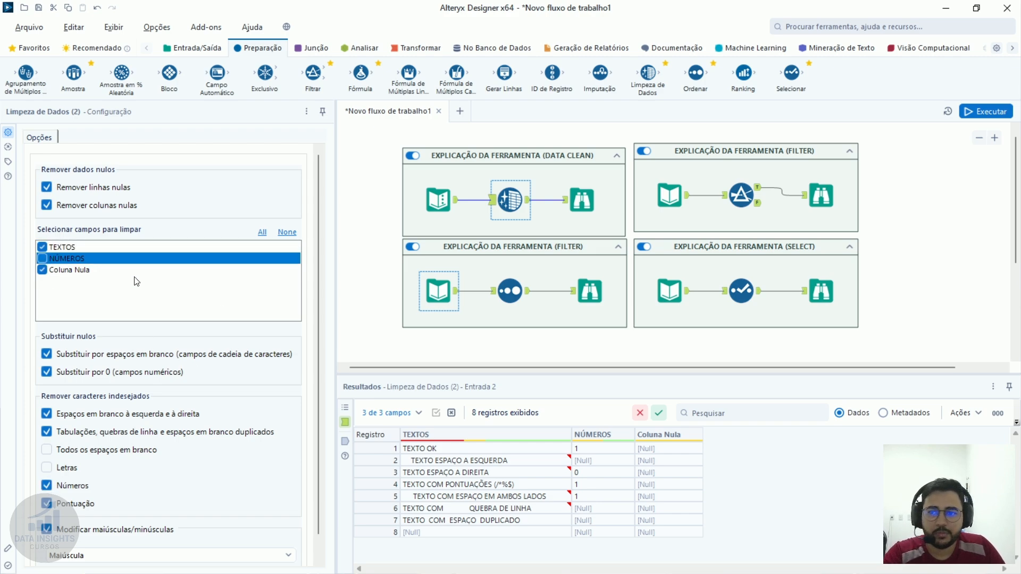
click(42, 258)
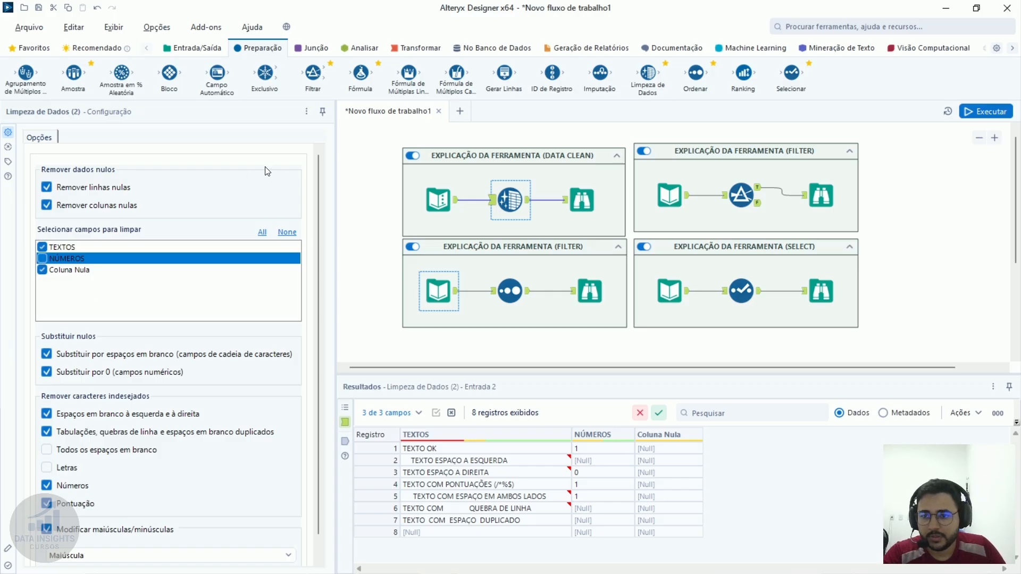
key(ctrl+r)
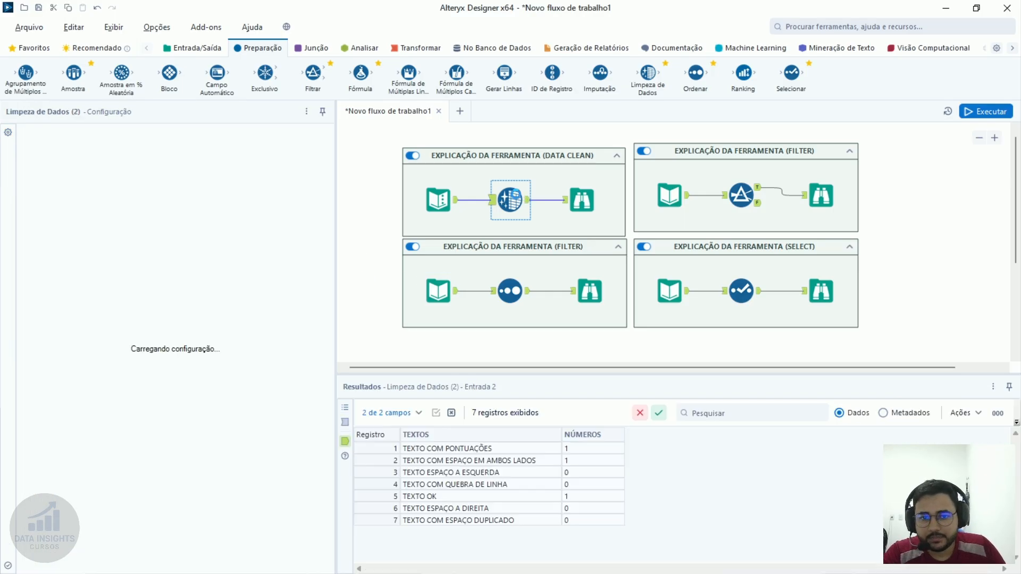
Set the Limpeza de Dados case modification to "Cada palavra iniciada por maiúscula" and run the workflow
click(488, 200)
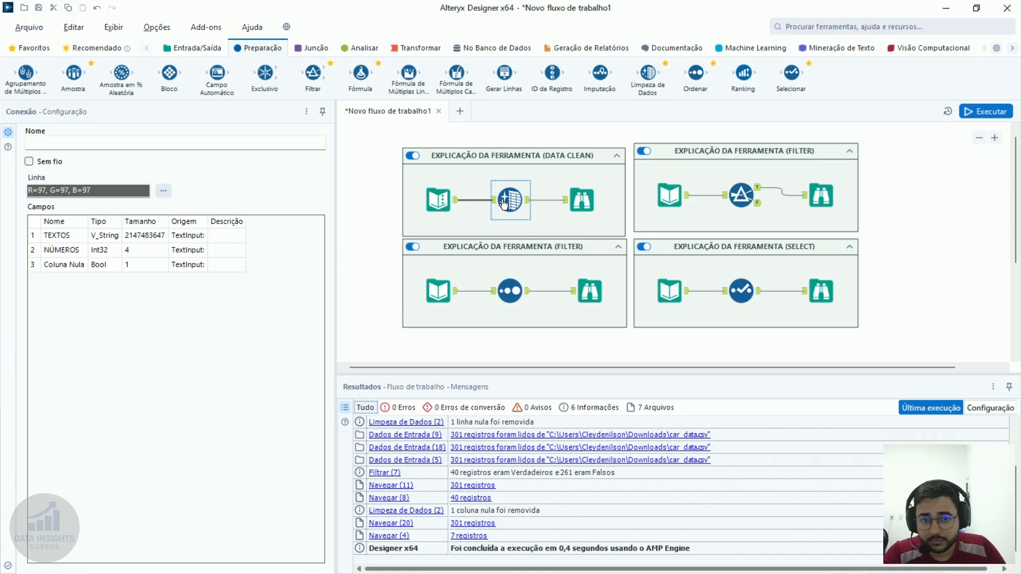
click(504, 204)
click(494, 201)
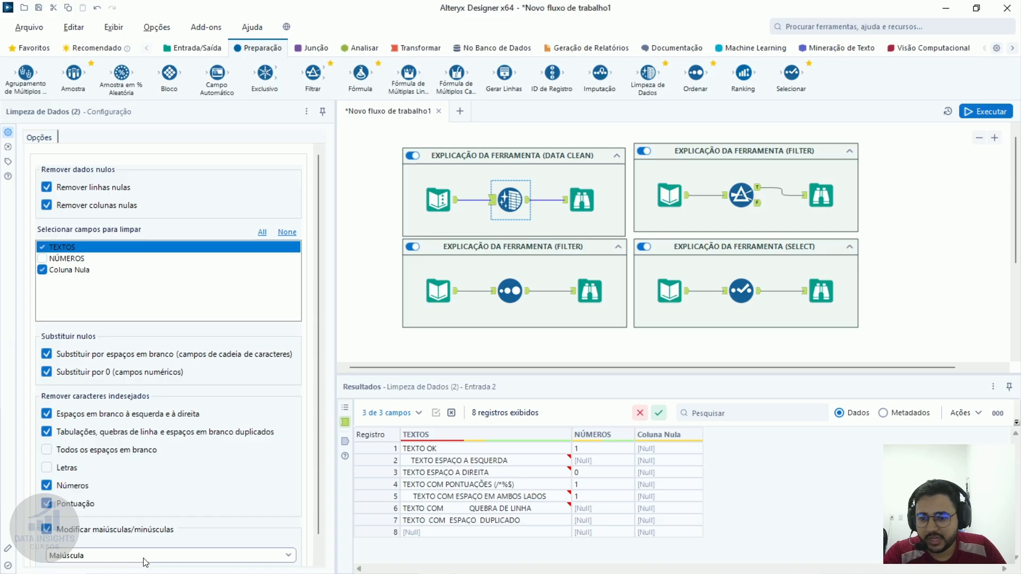
click(112, 555)
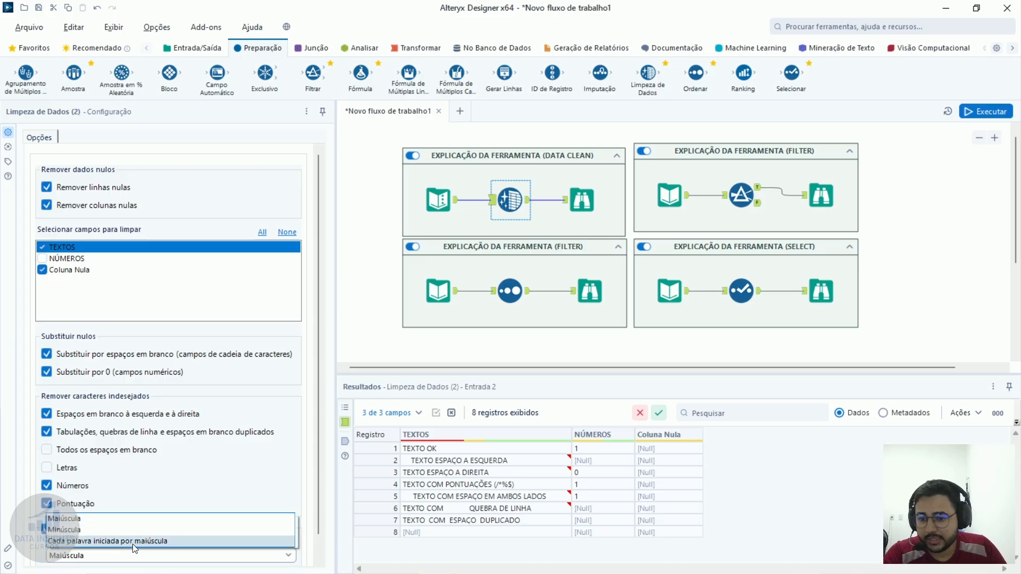
click(157, 542)
click(93, 555)
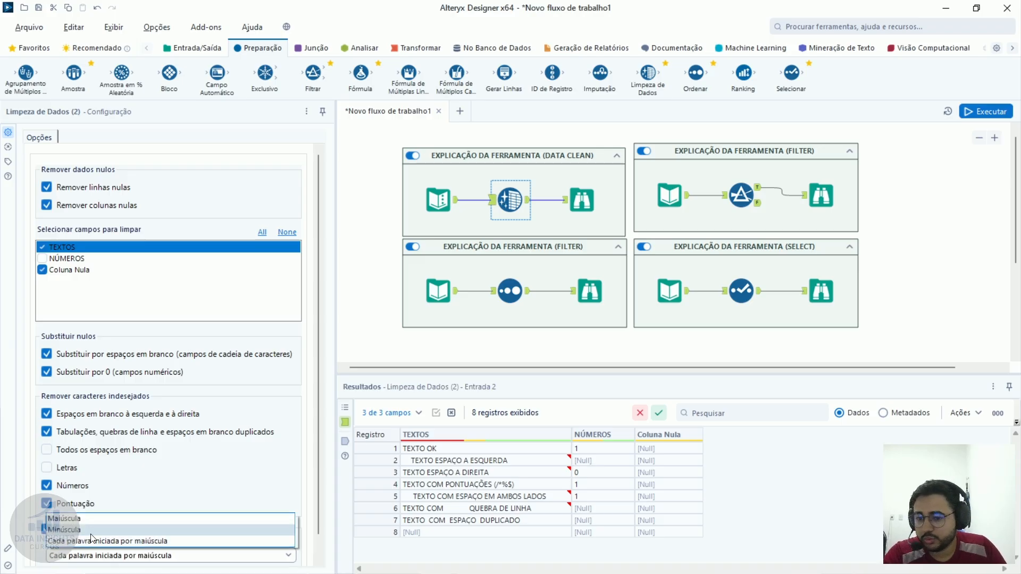
click(104, 541)
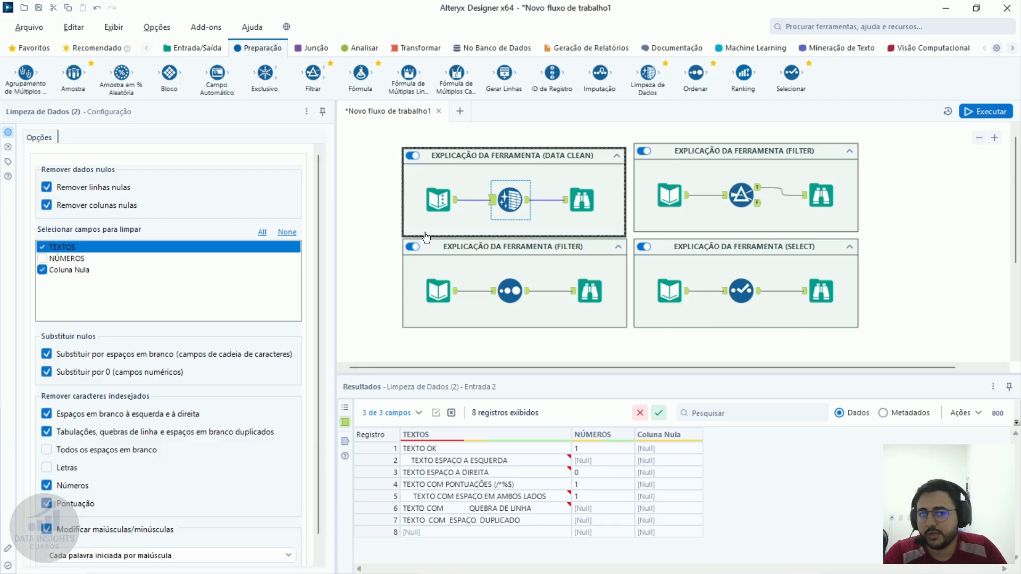
click(979, 111)
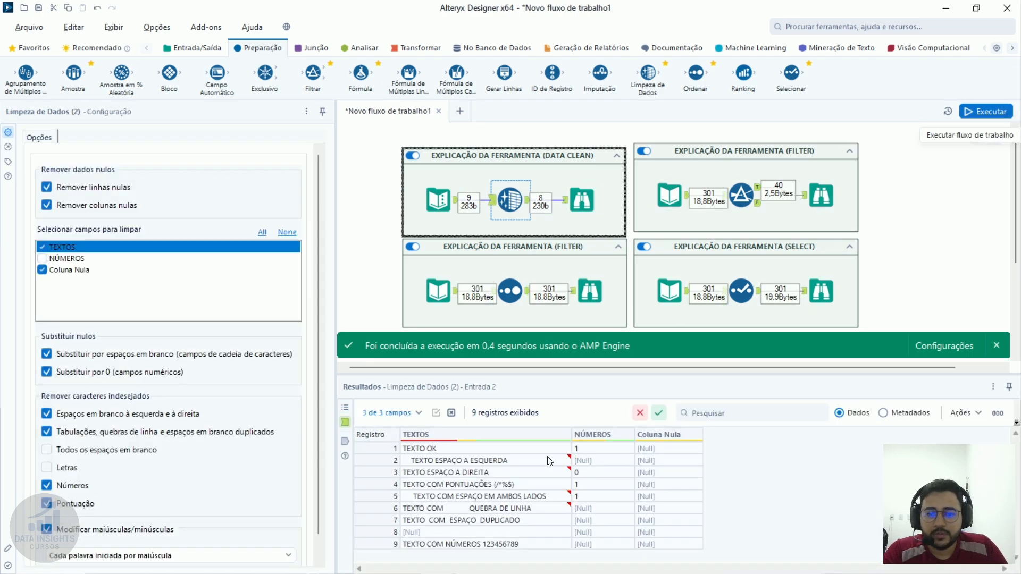
View the cleaned output in the DATA CLEAN browse tool and check the TEXTOS values
click(588, 198)
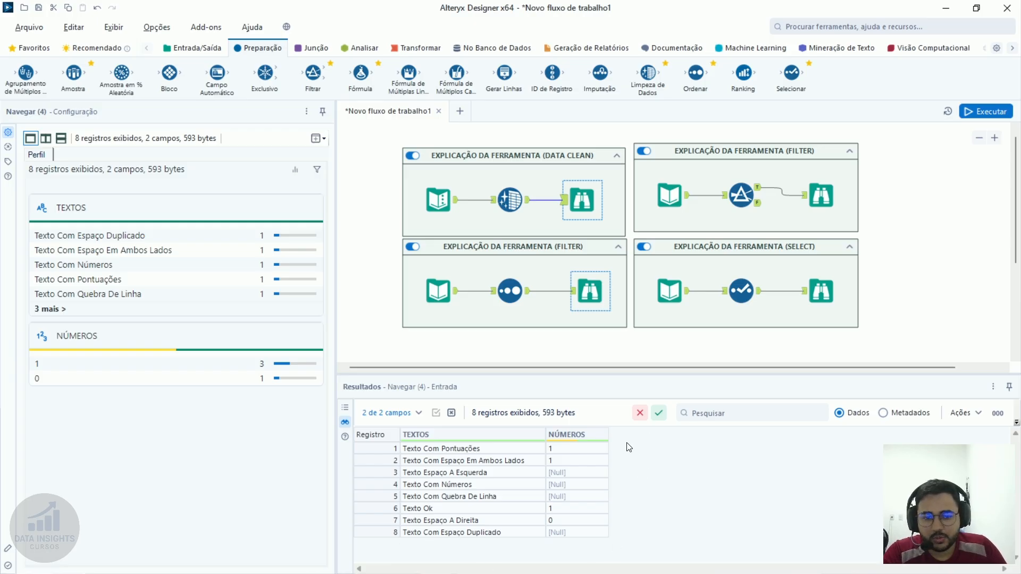
drag(502, 449, 512, 529)
click(512, 531)
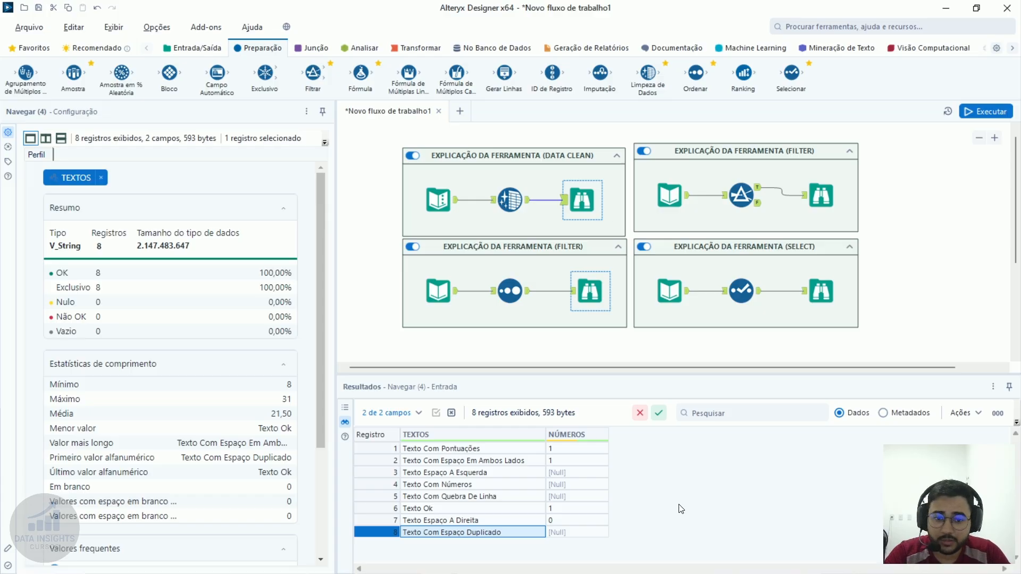
Configure Limpeza de Dados to clean only the NÚMEROS field, removing Letras instead of Números, and run the workflow
click(509, 200)
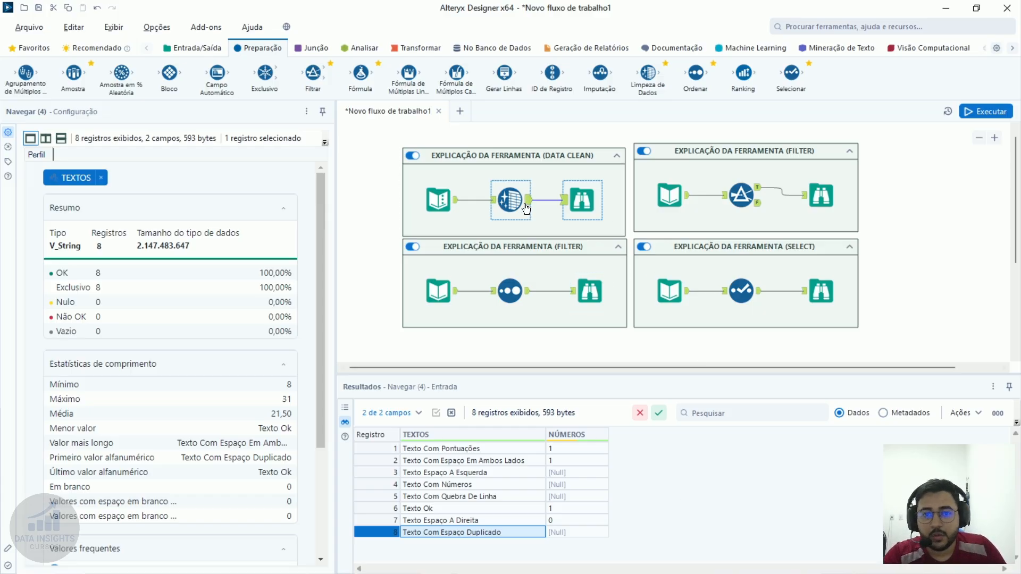
drag(613, 449, 600, 545)
click(43, 260)
click(42, 248)
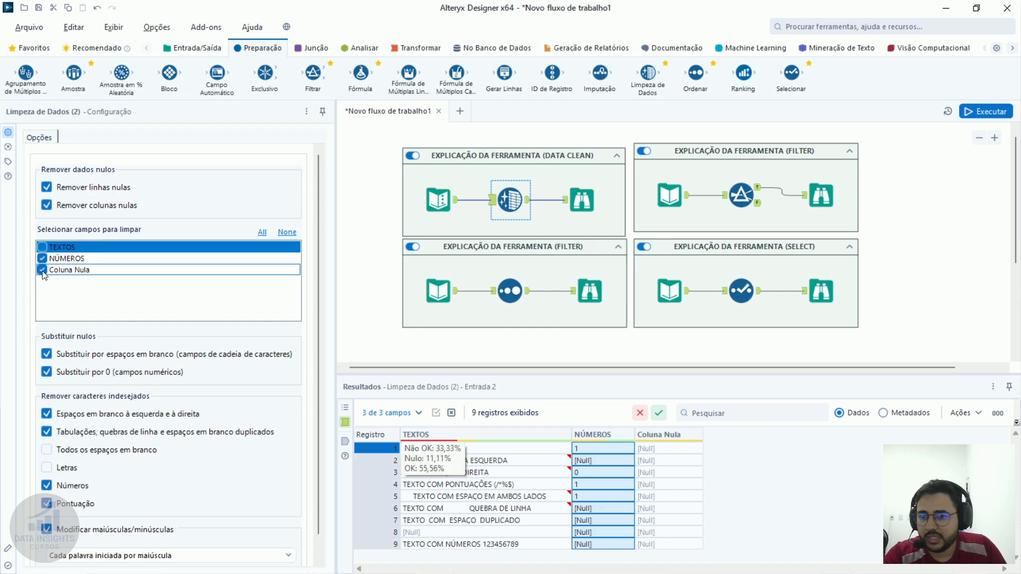
click(42, 269)
click(47, 468)
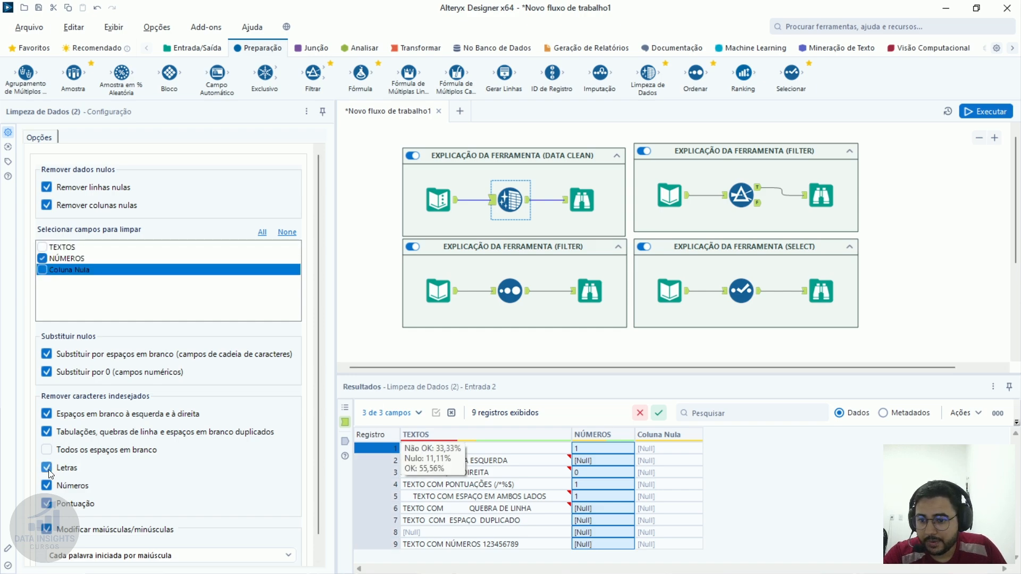
click(47, 487)
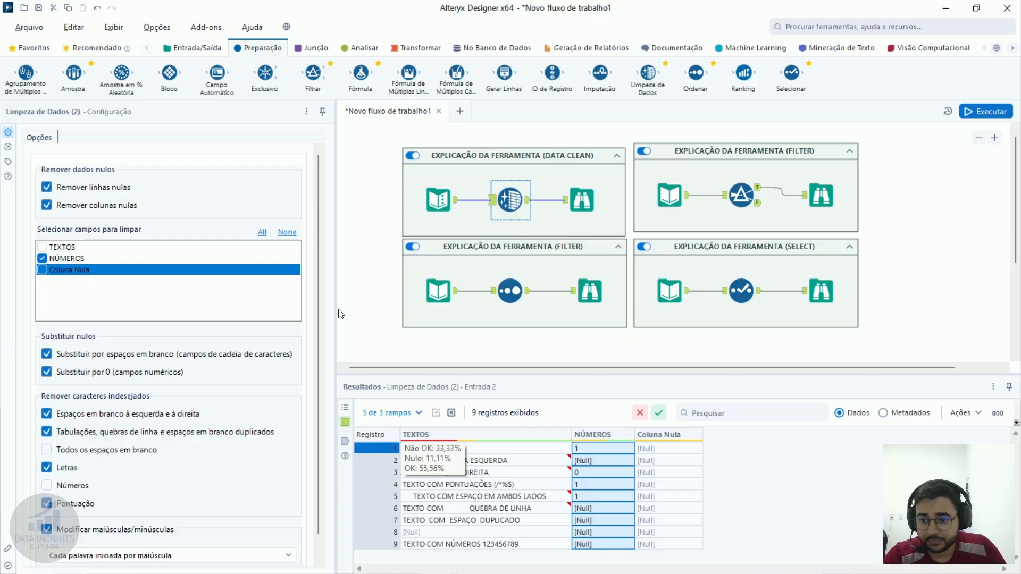
click(996, 111)
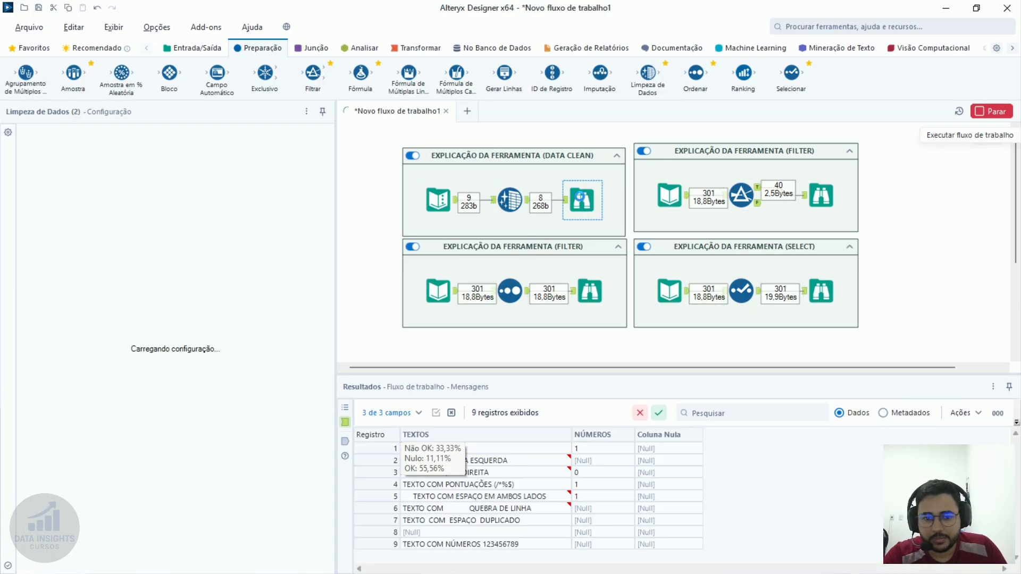
Examine the NÚMEROS column of the DATA CLEAN browse results, checking how its null values were replaced
click(581, 201)
drag(612, 451, 611, 529)
click(616, 473)
drag(597, 477, 597, 488)
click(594, 499)
drag(594, 523, 595, 534)
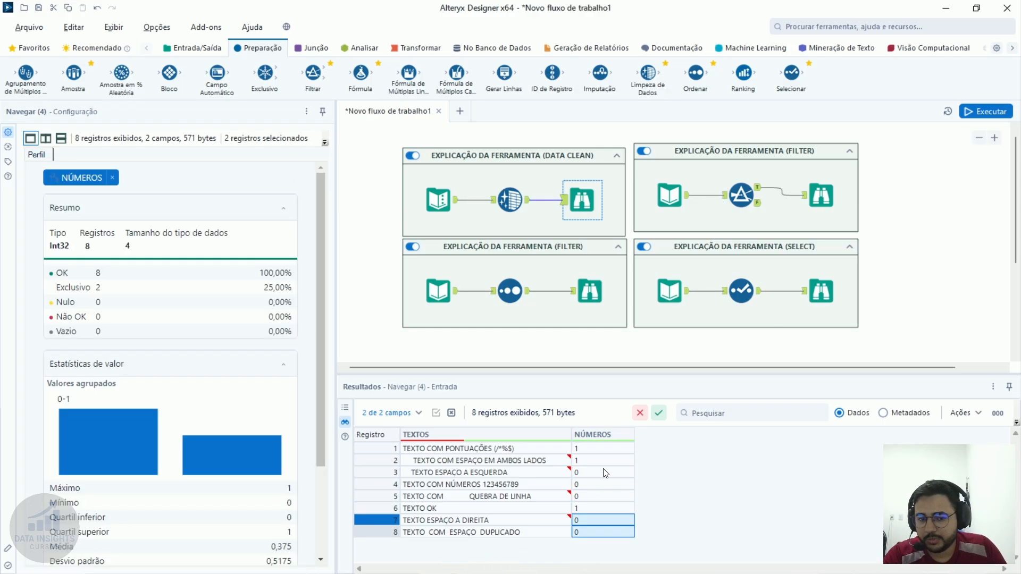
drag(603, 472, 599, 530)
drag(601, 450, 600, 548)
click(609, 446)
drag(609, 448, 604, 542)
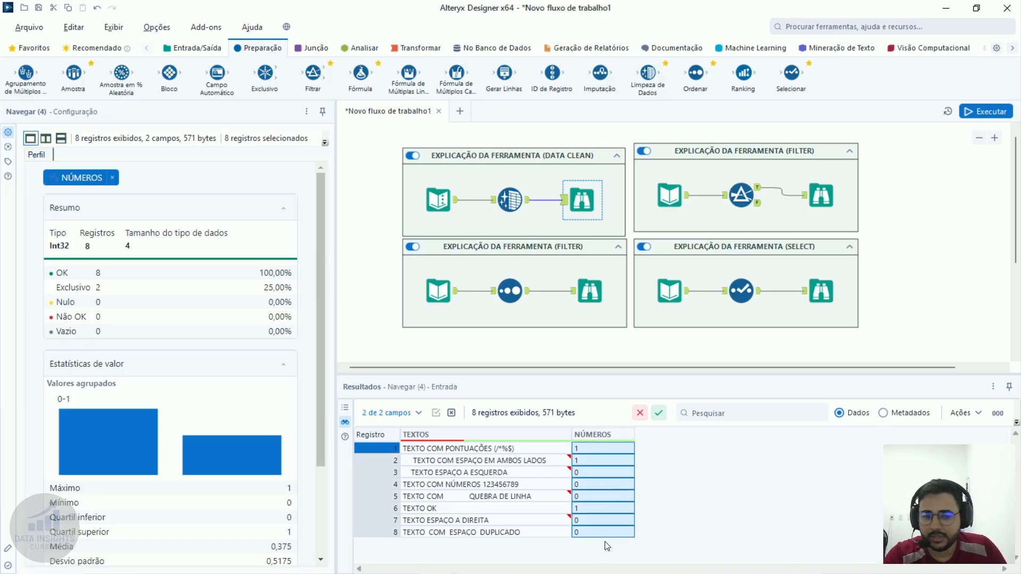
click(606, 523)
drag(602, 463, 604, 532)
click(603, 459)
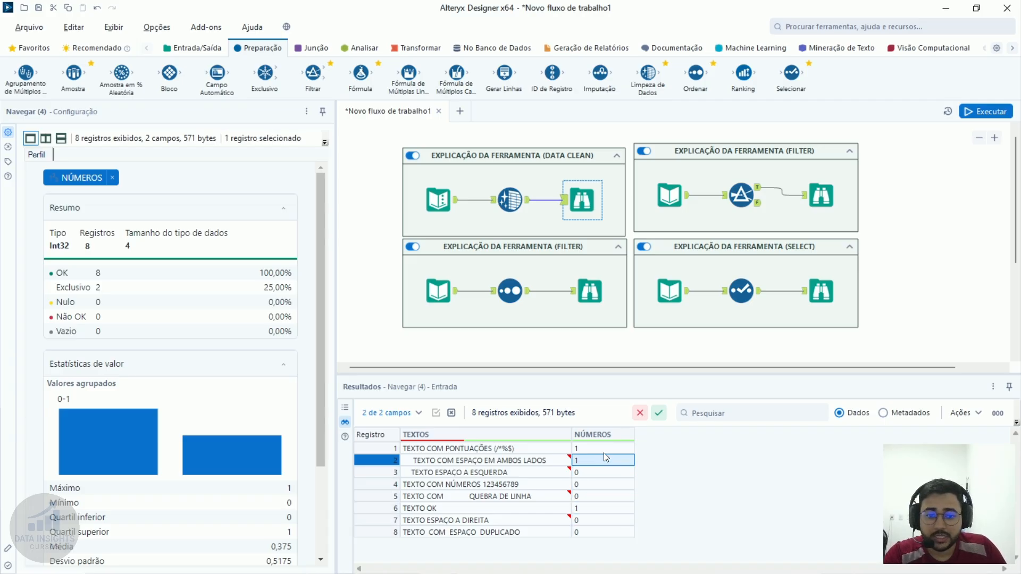
drag(604, 451, 605, 525)
click(605, 495)
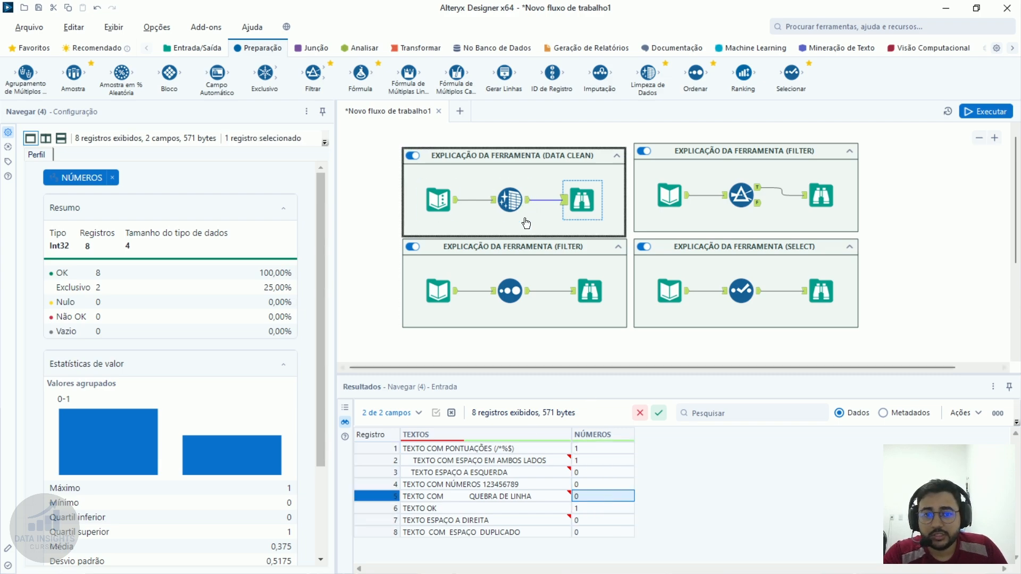
Add Coluna Nula and TEXTOS to the fields cleaned by Limpeza de Dados, and run the workflow to check the TEXTOS output
click(528, 198)
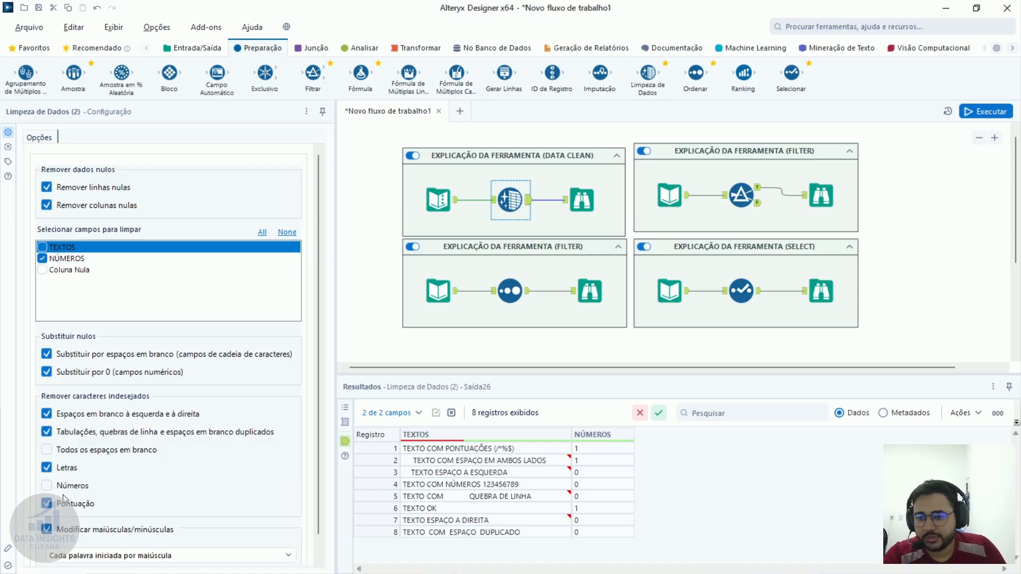
click(42, 270)
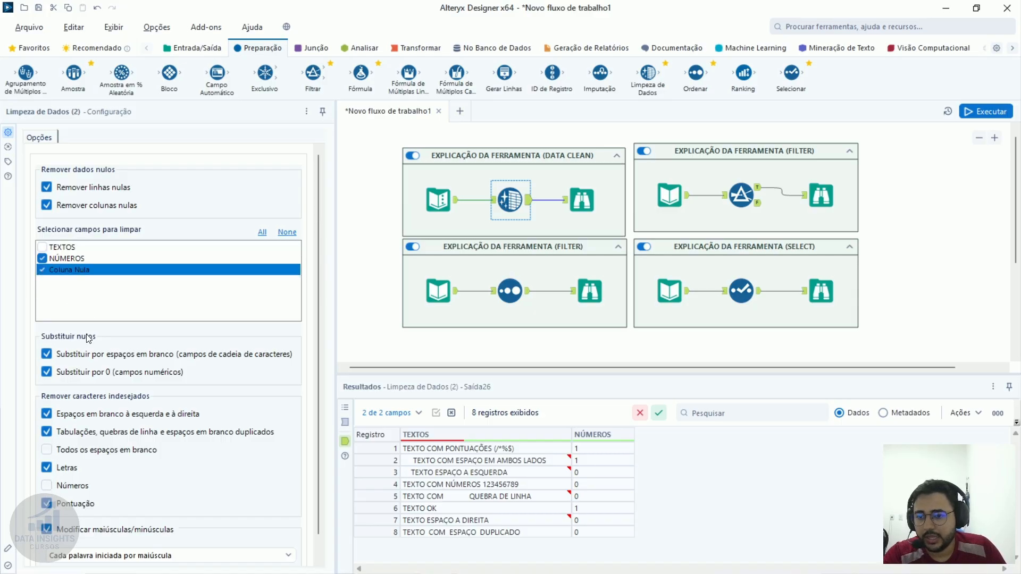
click(49, 248)
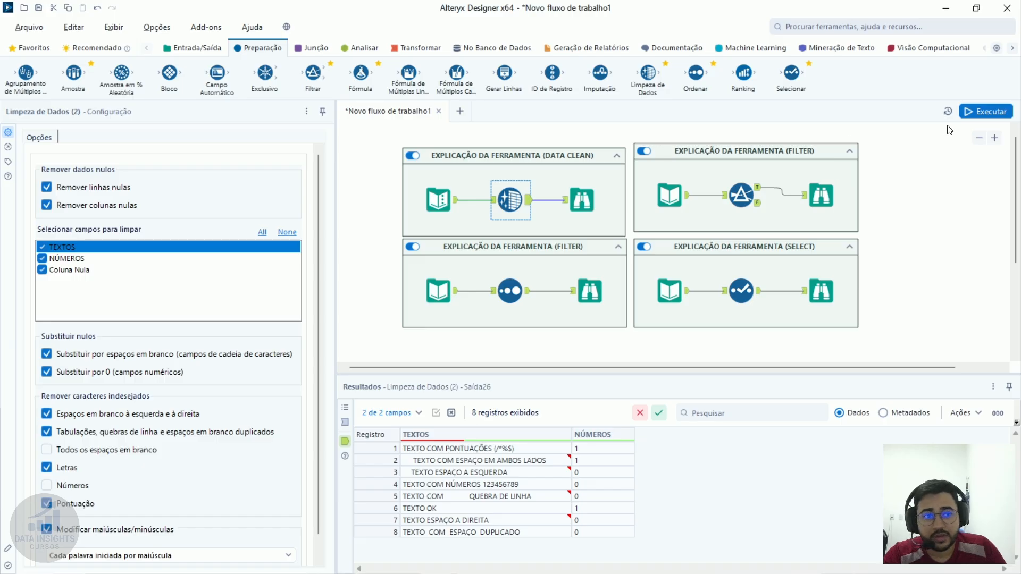
click(978, 113)
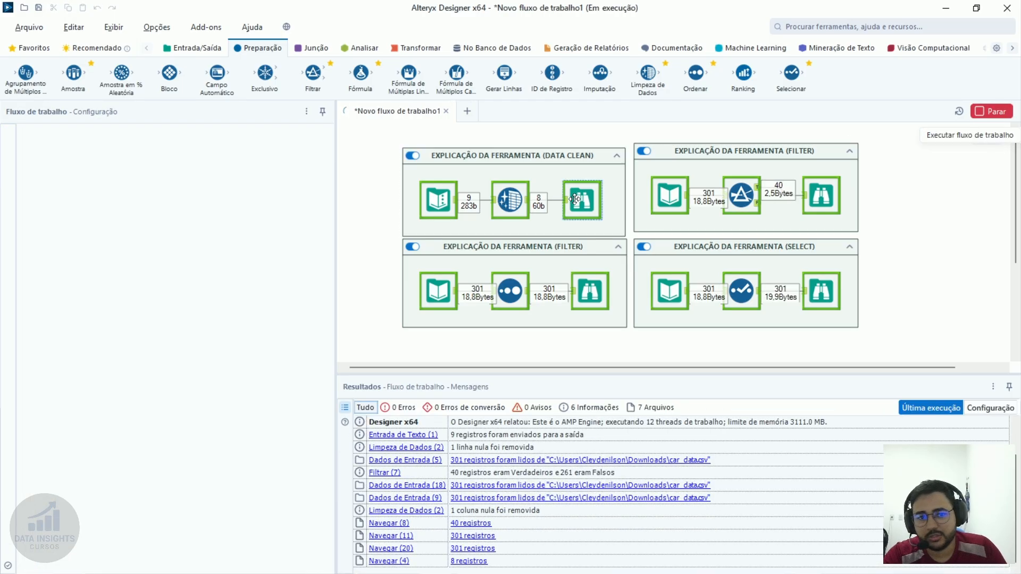
drag(427, 448, 424, 561)
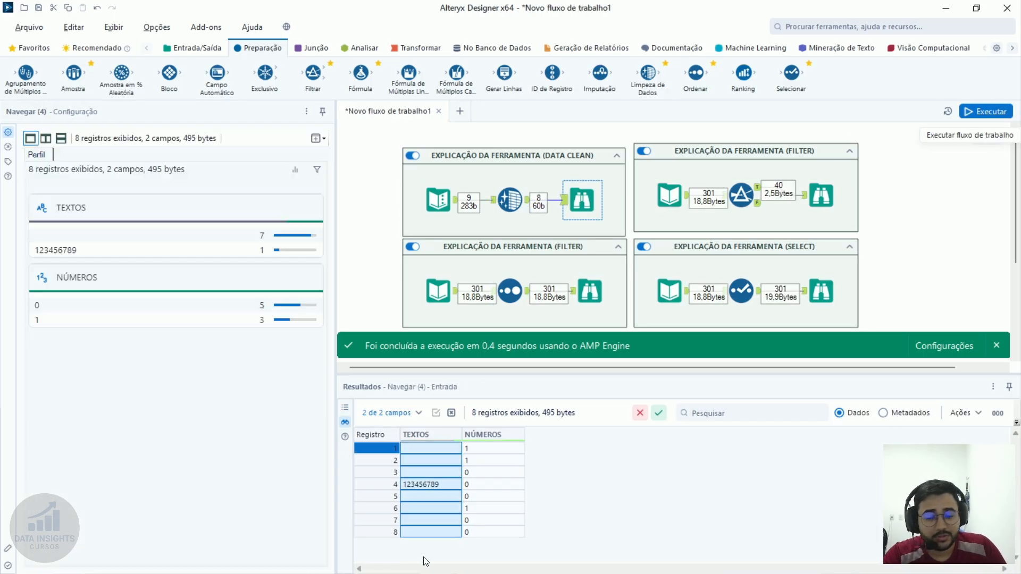
click(418, 484)
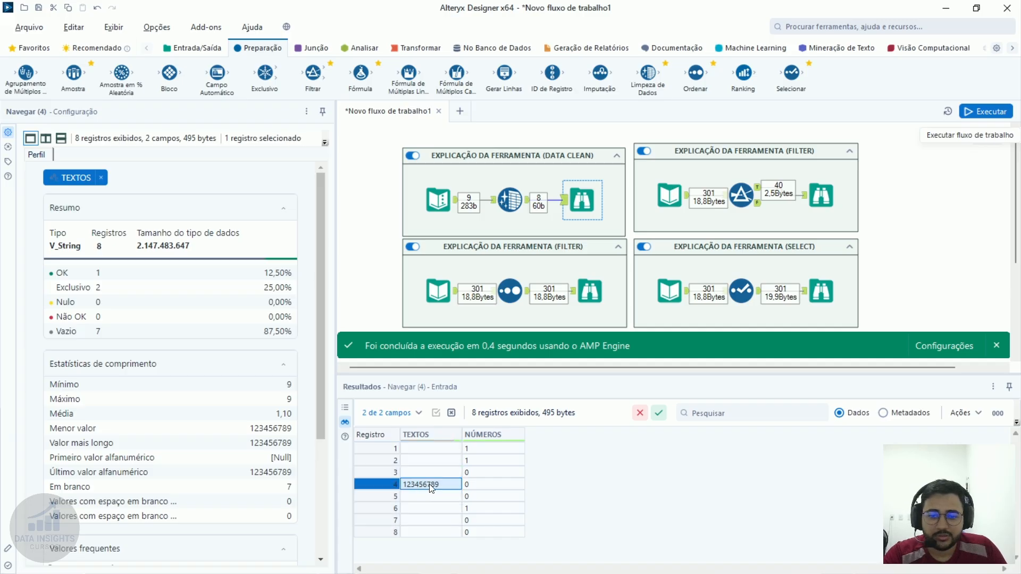
Turn off the removal of Letras in the Limpeza de Dados tool and run the workflow
click(530, 206)
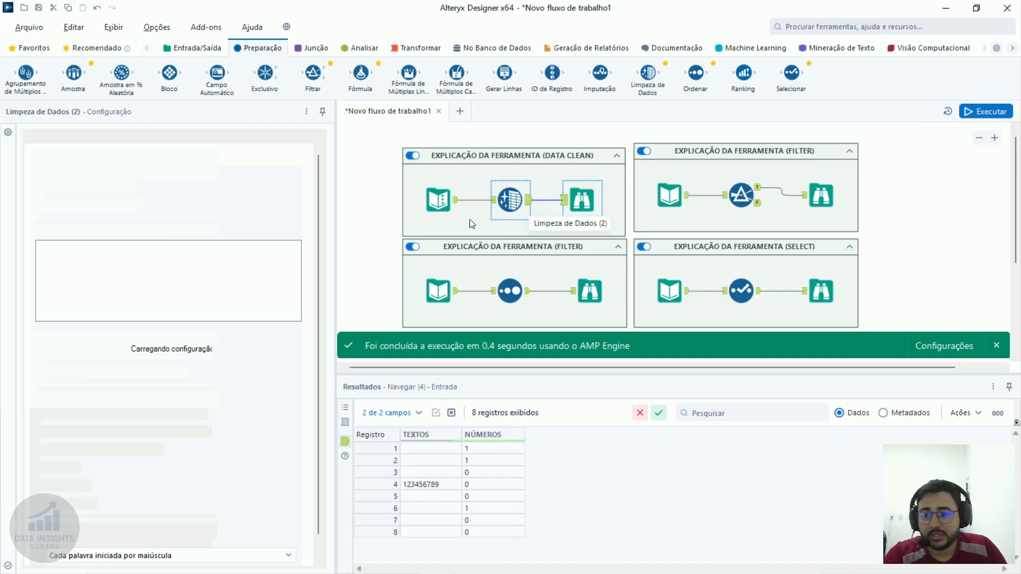
click(47, 468)
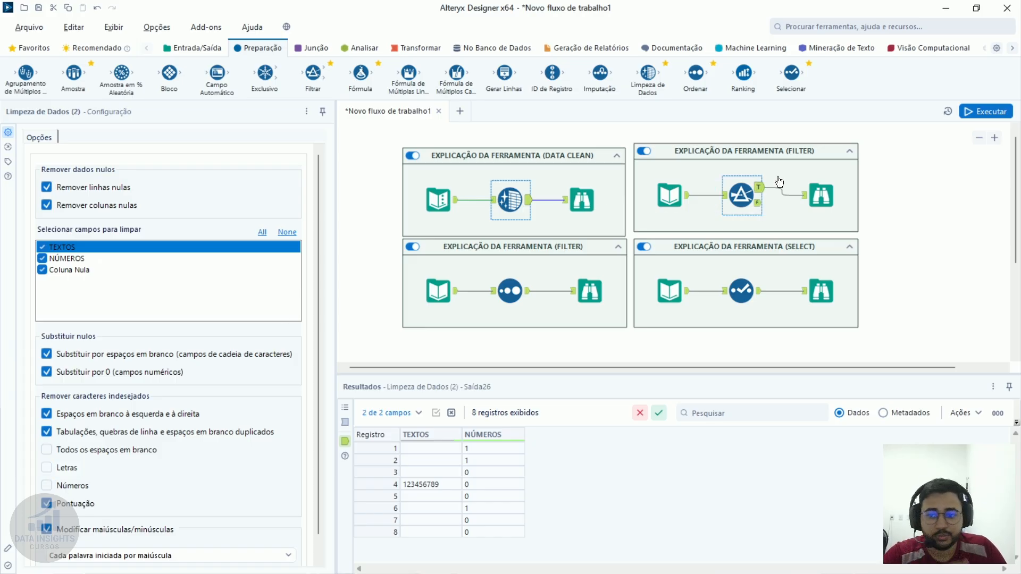
click(981, 114)
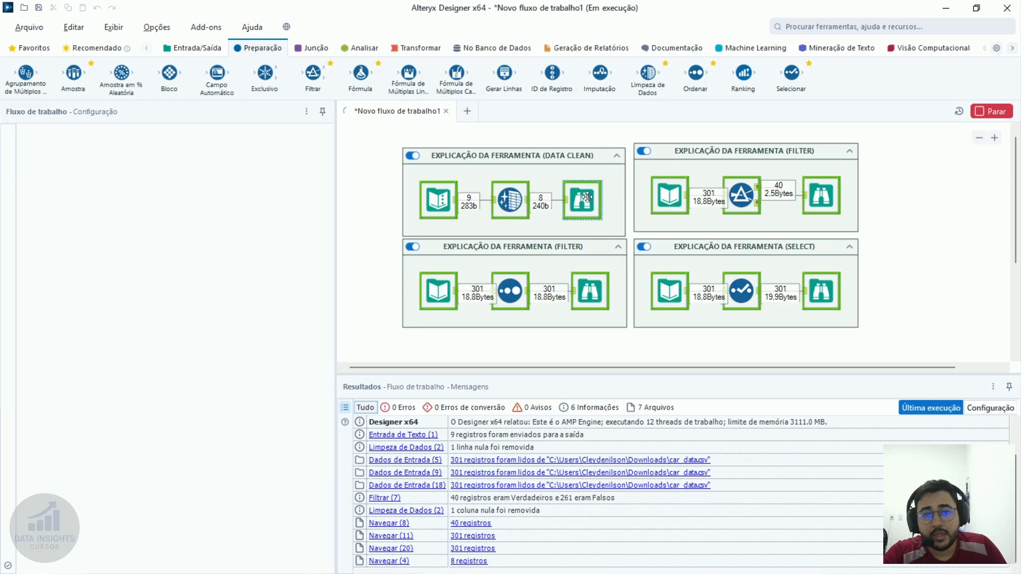
Compare the cleaned DATA CLEAN browse output with the original Entrada de Texto records, checking the TEXTOS and NÚMEROS columns
drag(481, 447, 579, 539)
click(583, 524)
drag(487, 449, 596, 521)
click(453, 202)
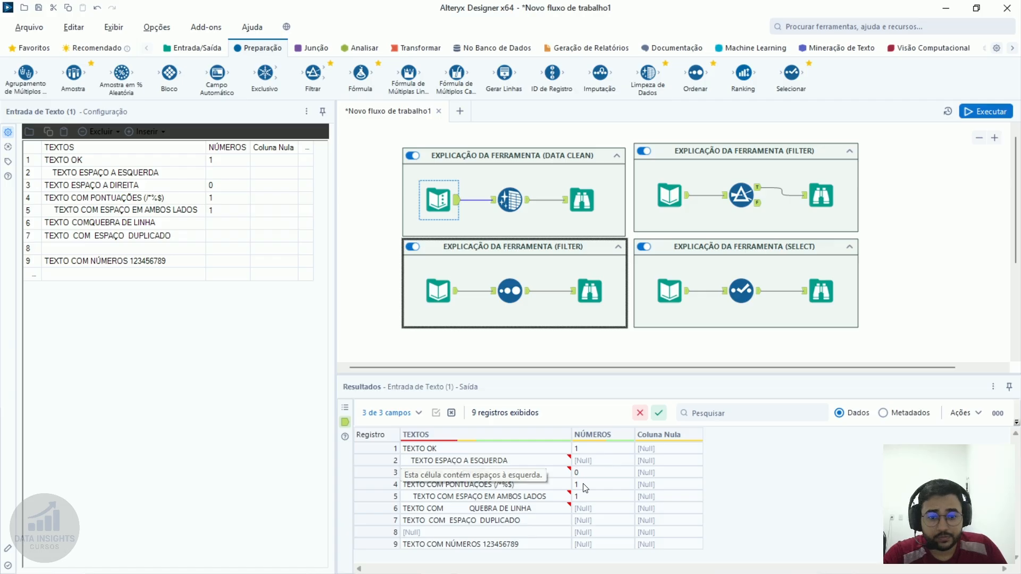
click(580, 195)
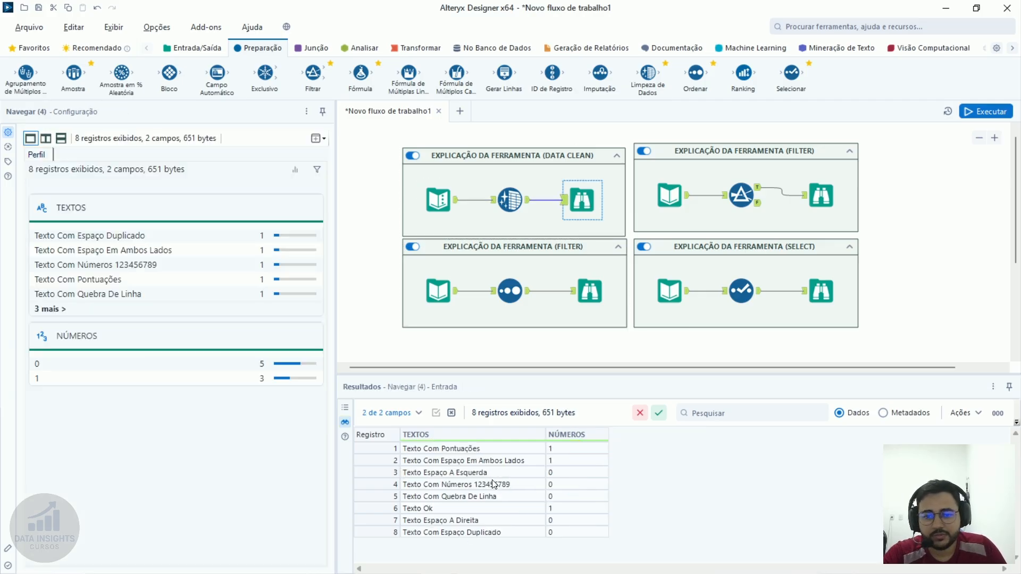
drag(502, 450, 581, 540)
click(579, 534)
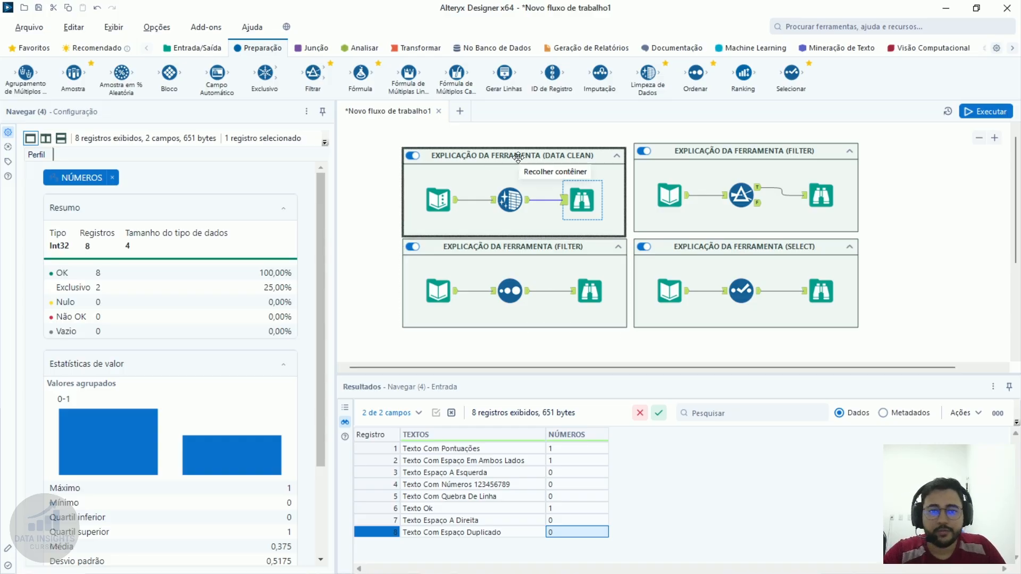
Move the DATA CLEAN container slightly up and change the caption of the container below it to "EXPLICAÇÃO DA FERRAMENTA (SORT)"
drag(518, 158, 518, 150)
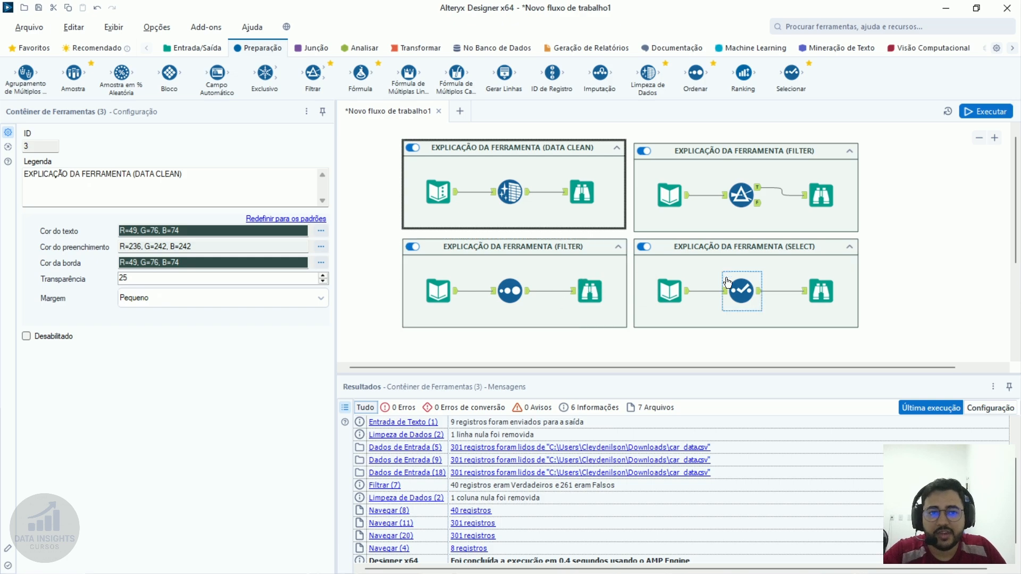
click(566, 248)
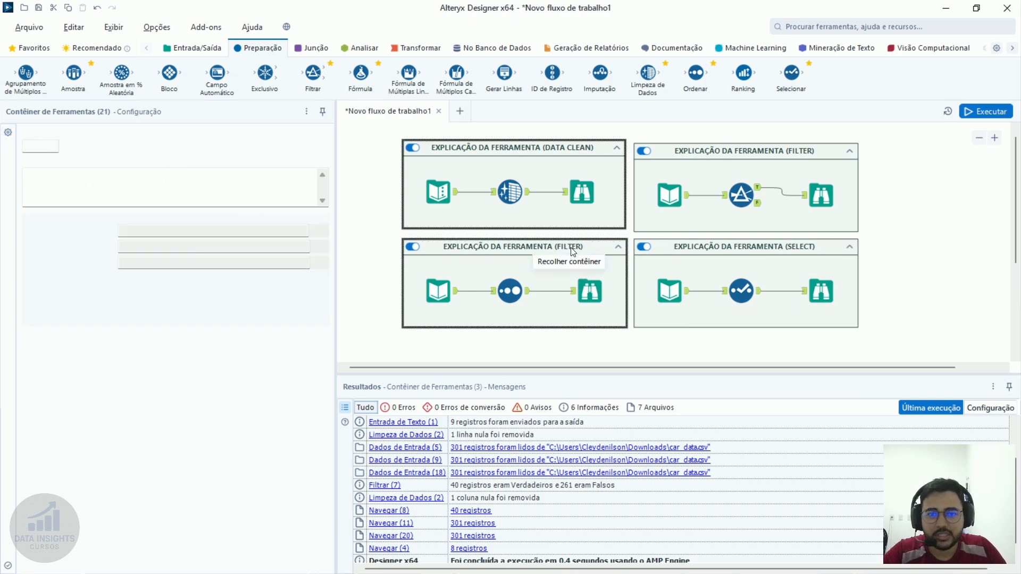
double_click(145, 179)
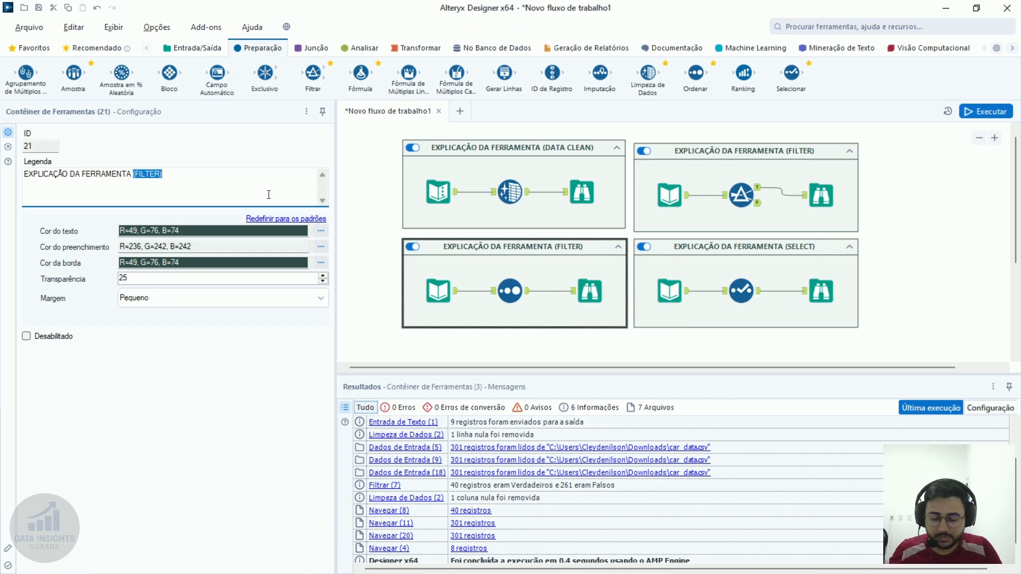
text((SORT))
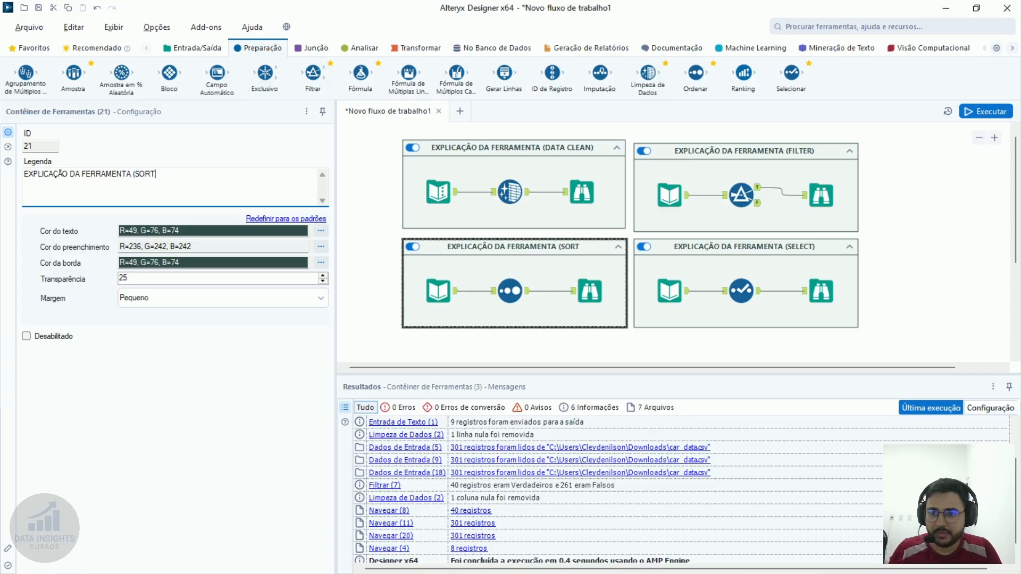
Examine the Selecionar tool in the SELECT container, reviewing its output records and its list of columns from nome_carro to n_donos
click(780, 247)
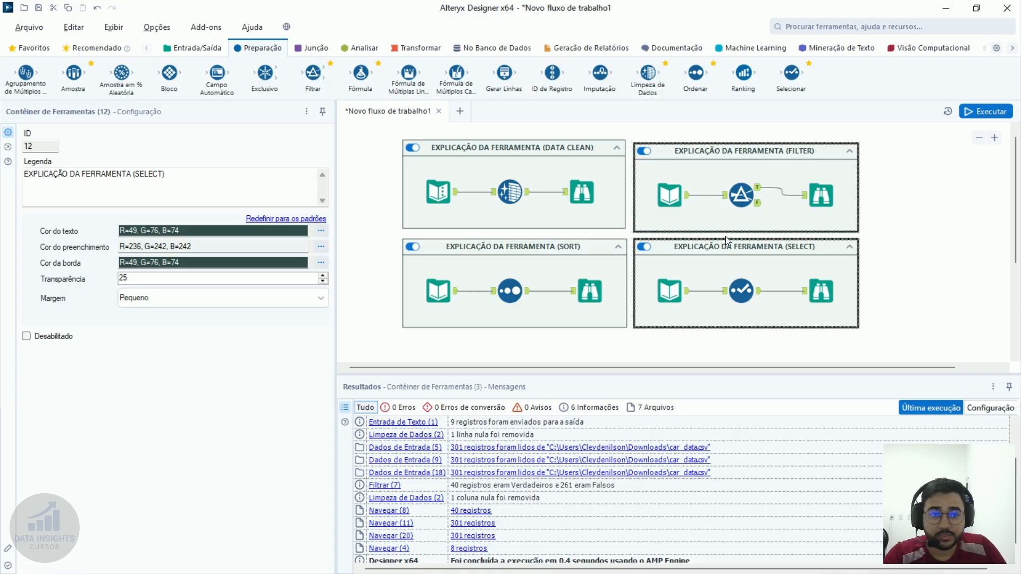
click(752, 298)
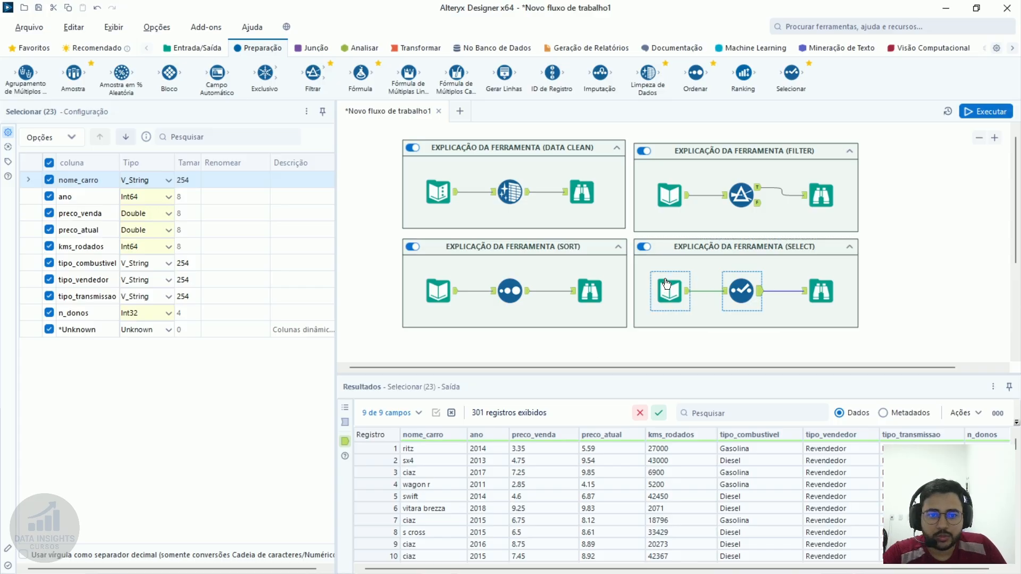
click(433, 465)
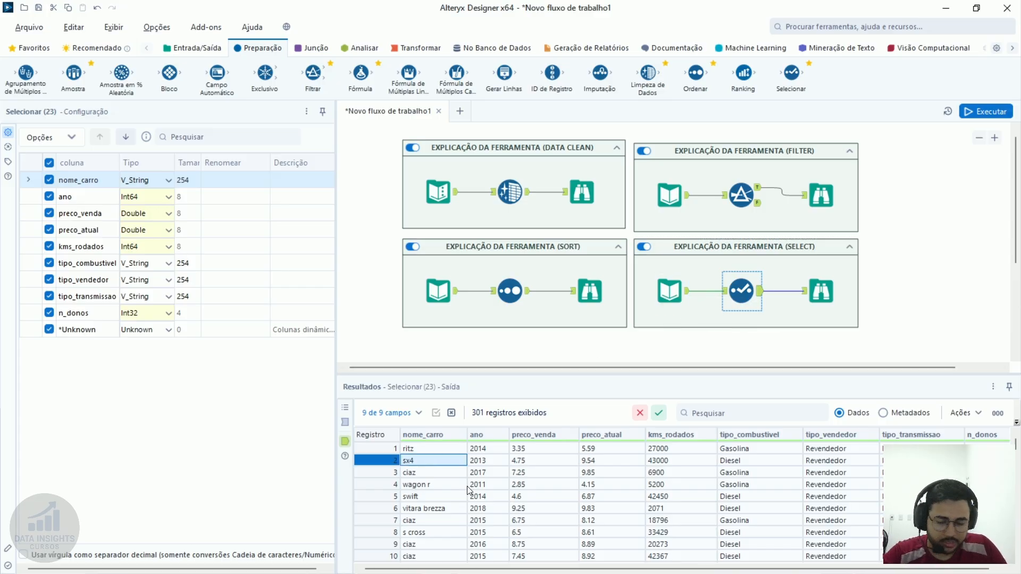
drag(444, 465, 426, 510)
click(978, 472)
click(474, 484)
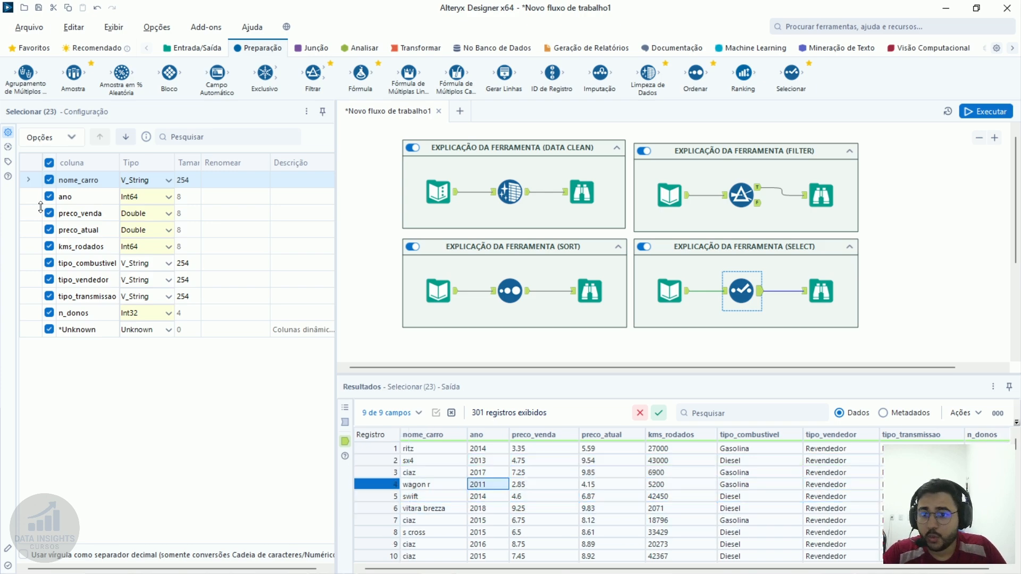
drag(104, 178, 78, 317)
click(80, 316)
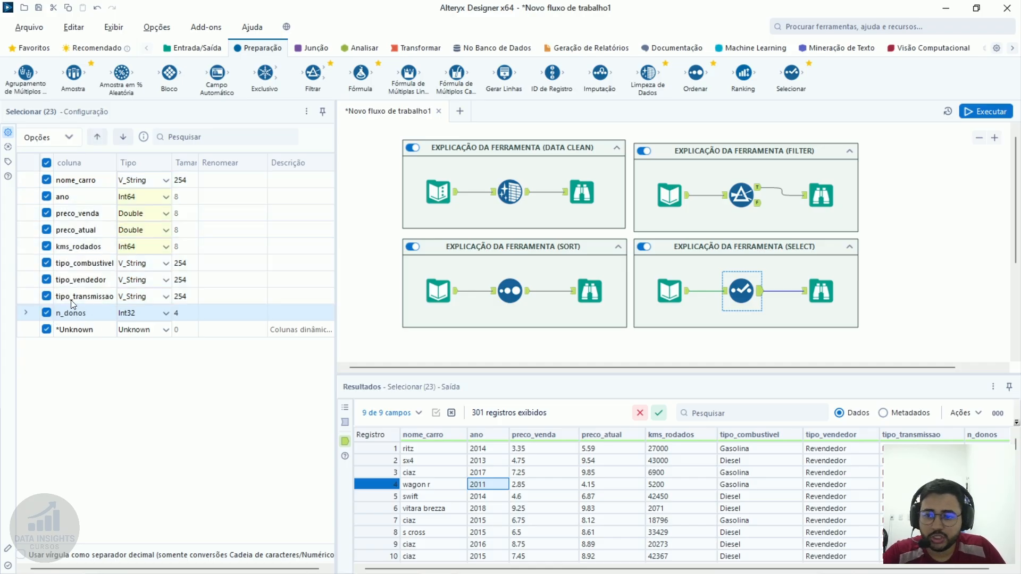
Exclude tipo_vendedor and tipo_combustivel in the Selecionar tool, and run the workflow to view the remaining columns in its browse tool
click(81, 290)
click(61, 280)
click(49, 279)
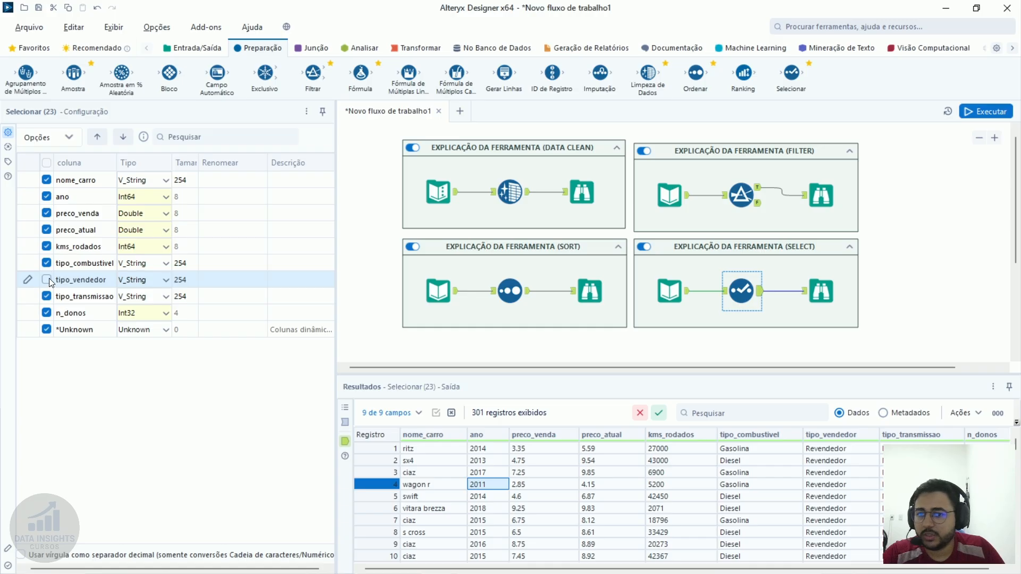
click(49, 263)
ctrl+click(95, 277)
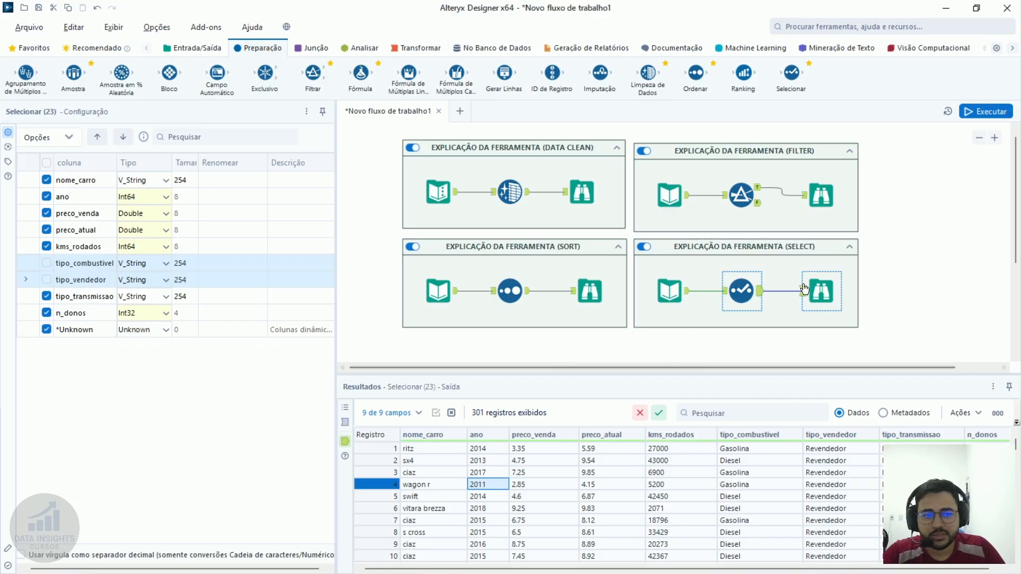
drag(744, 448, 846, 550)
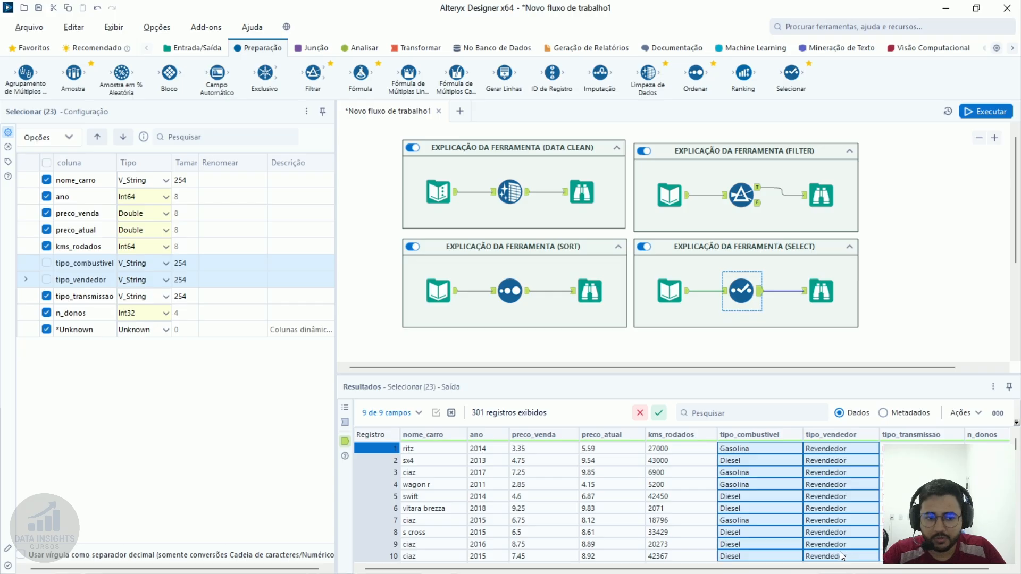
click(984, 112)
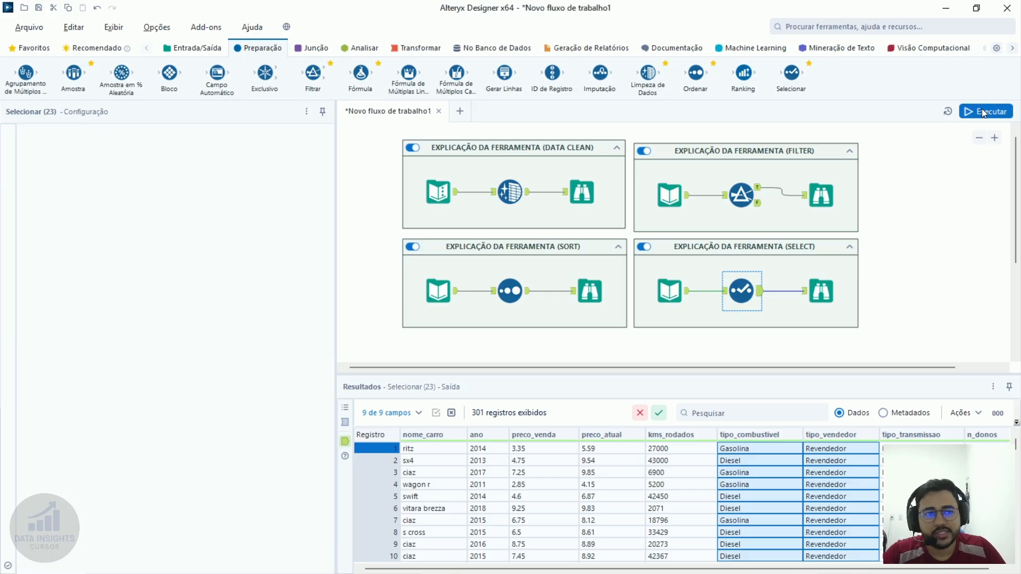
click(821, 293)
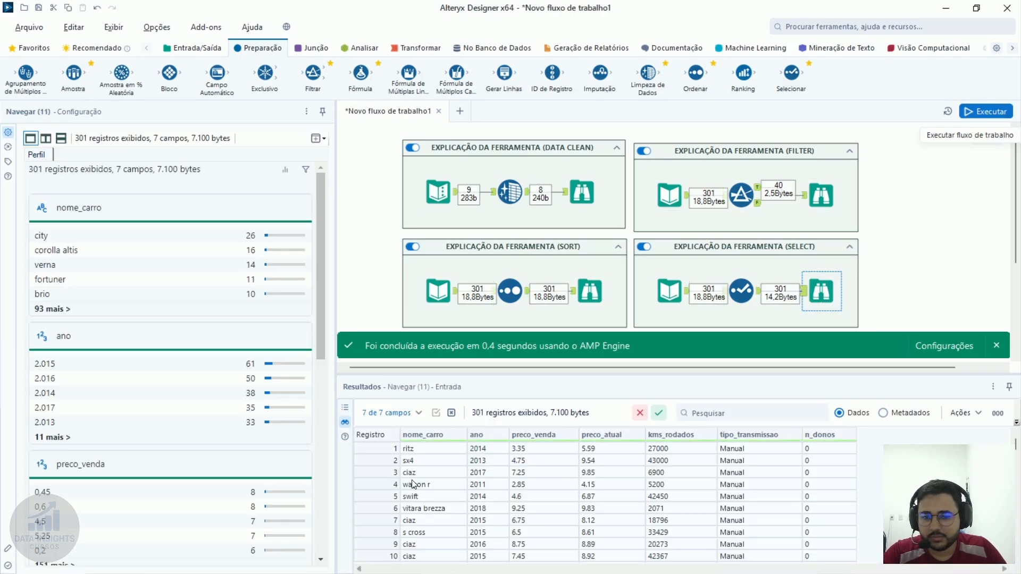
drag(391, 448, 807, 526)
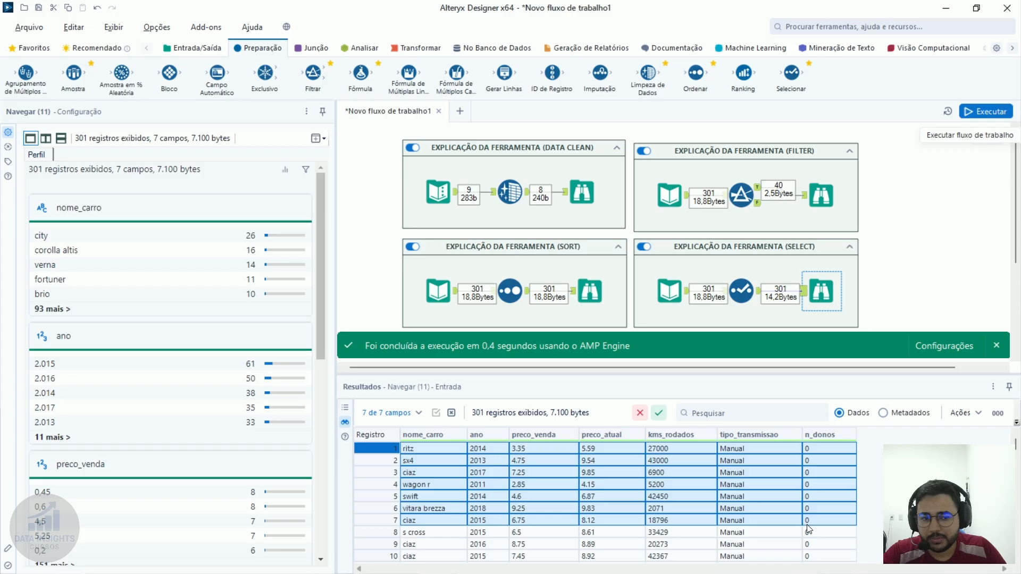
Include the tipo_combustivel and tipo_vendedor columns again in the Selecionar tool
click(763, 293)
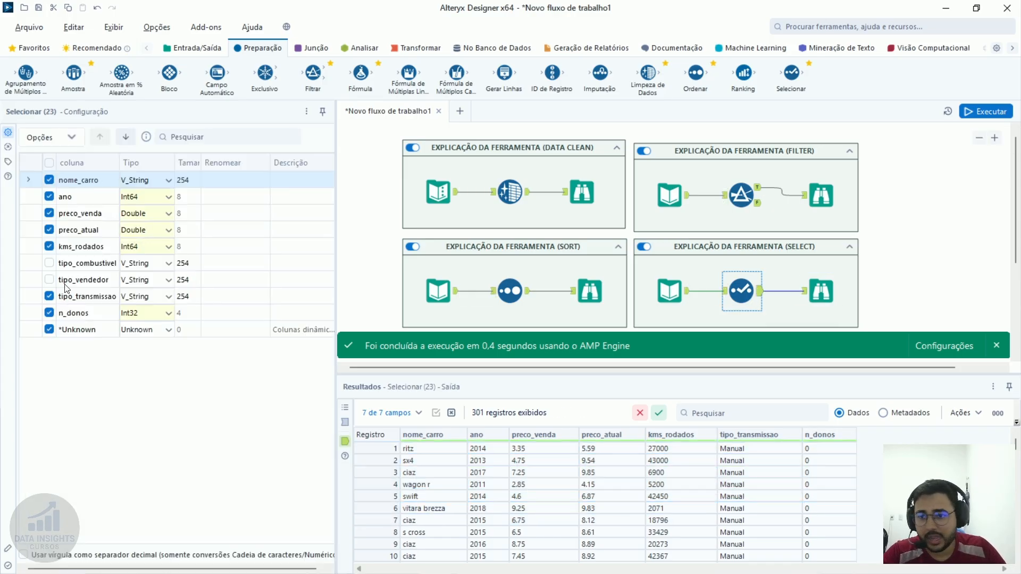
click(49, 264)
click(46, 279)
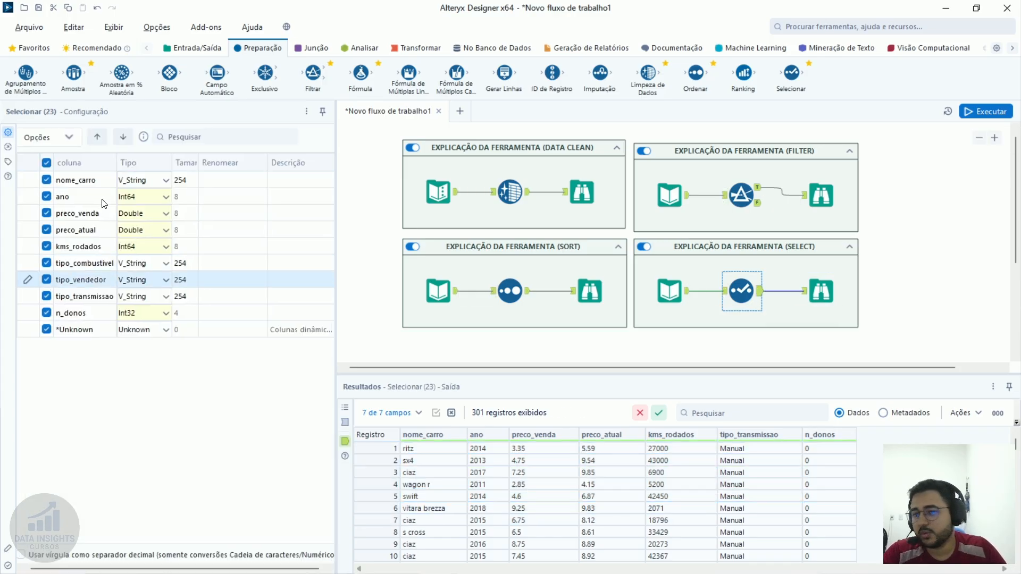
Compare the known columns with the *Unknown entry in the Selecionar tool, and exclude *Unknown
drag(101, 184, 89, 312)
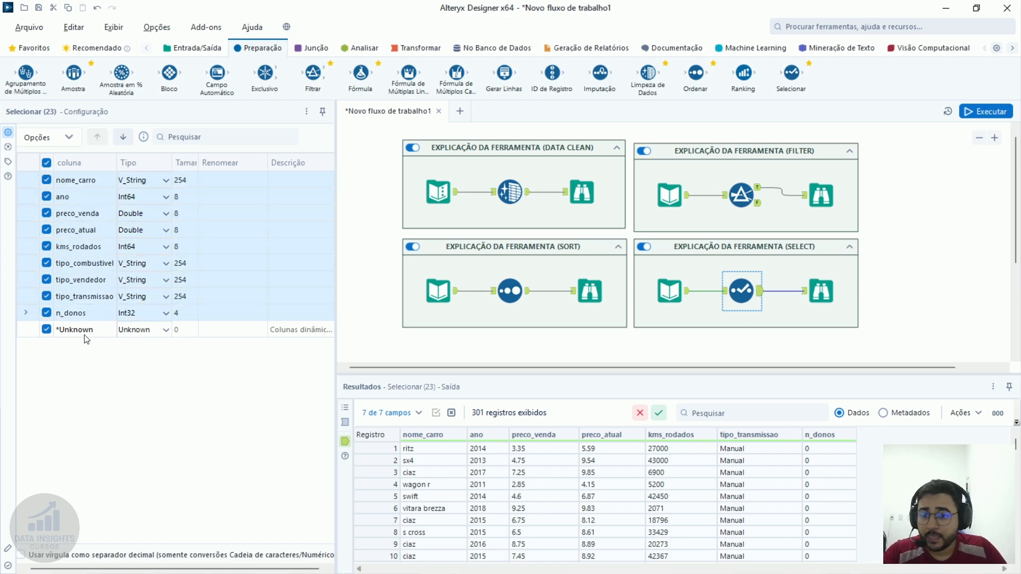
click(87, 331)
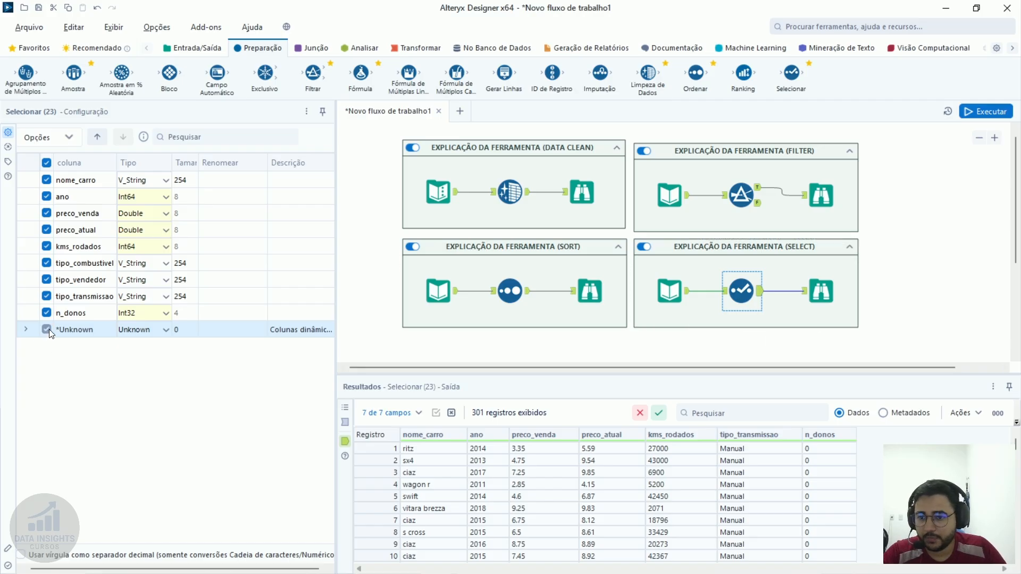
drag(99, 178, 80, 318)
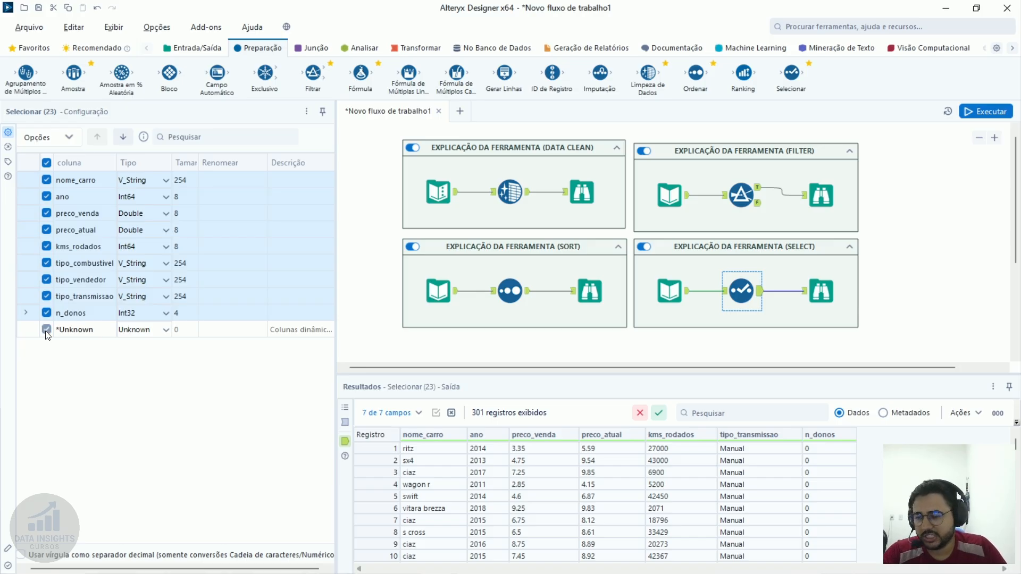
click(91, 334)
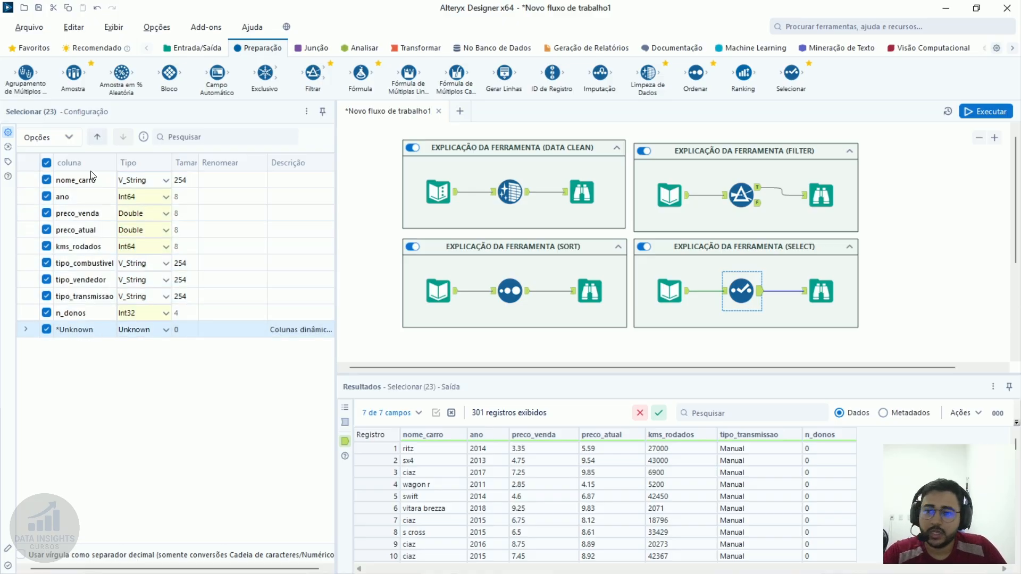
click(45, 331)
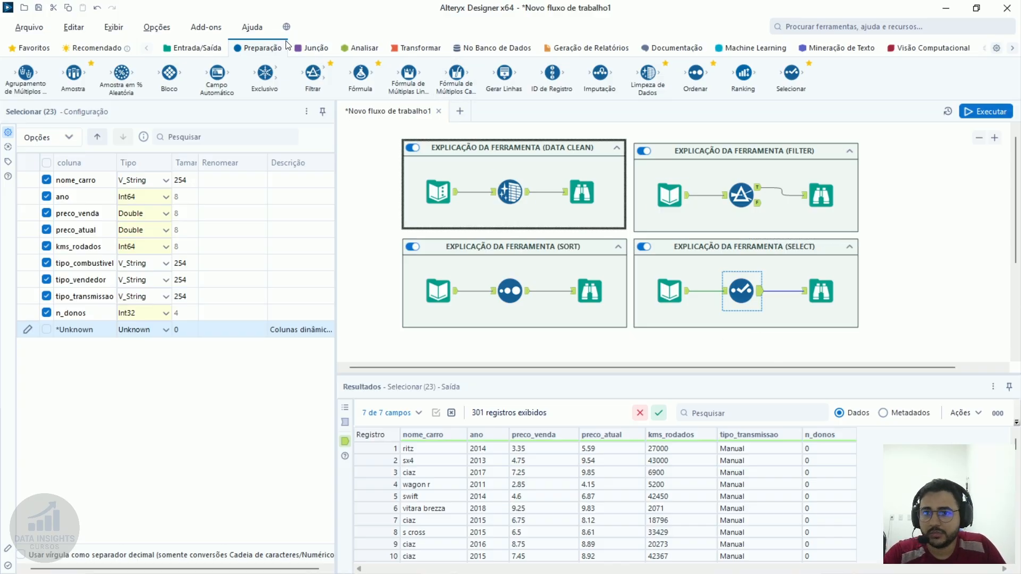
Insert a União tool before Selecionar in the SELECT container, and connect the DATA CLEAN text input as its second source
click(185, 49)
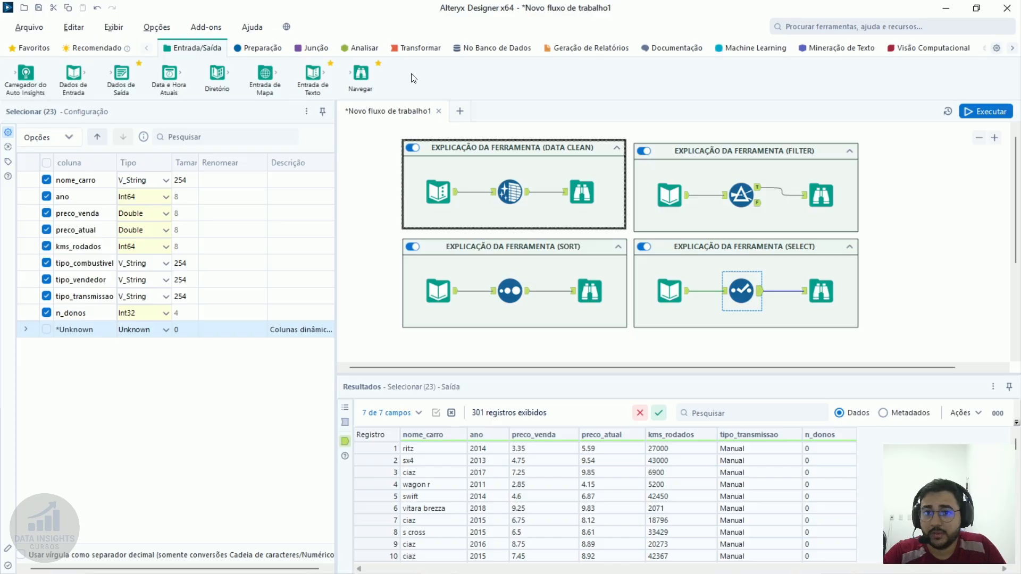
click(423, 195)
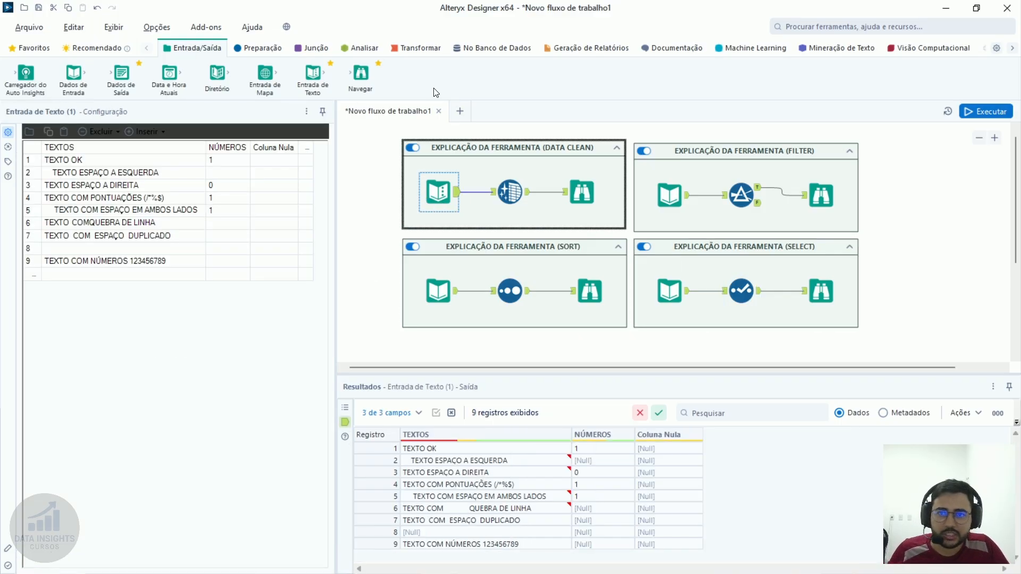
click(313, 48)
drag(313, 75, 733, 291)
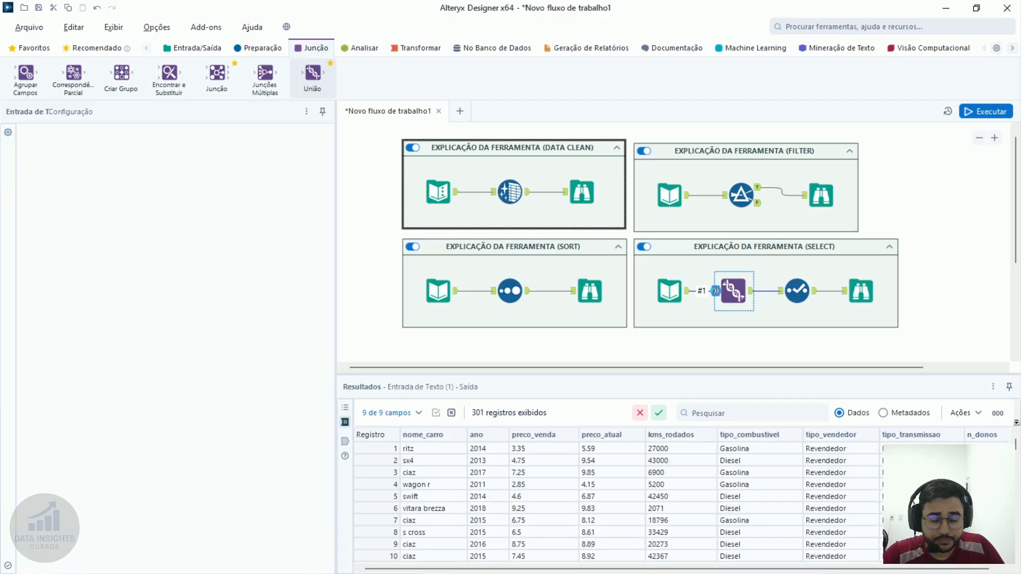
drag(456, 192, 740, 291)
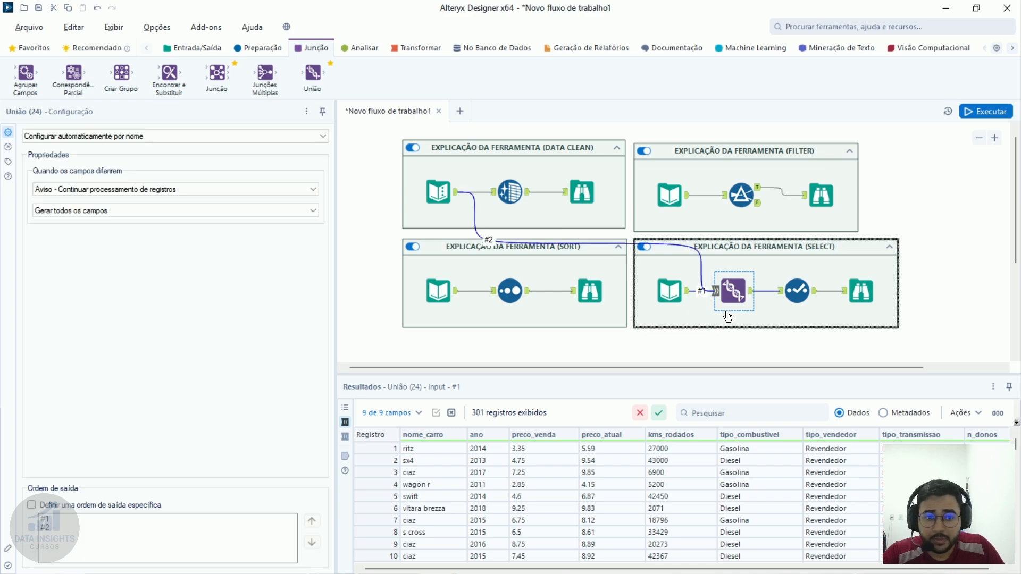
Run the workflow, and examine how Selecionar treats the incoming TEXTOS, NÚMEROS and Coluna Nula columns compared with *Unknown
click(985, 114)
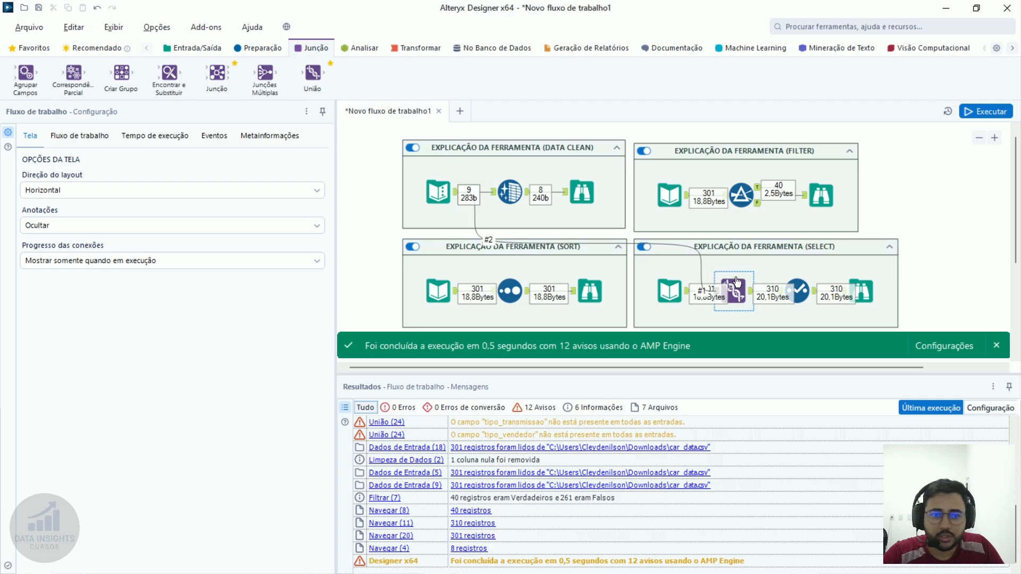
click(810, 298)
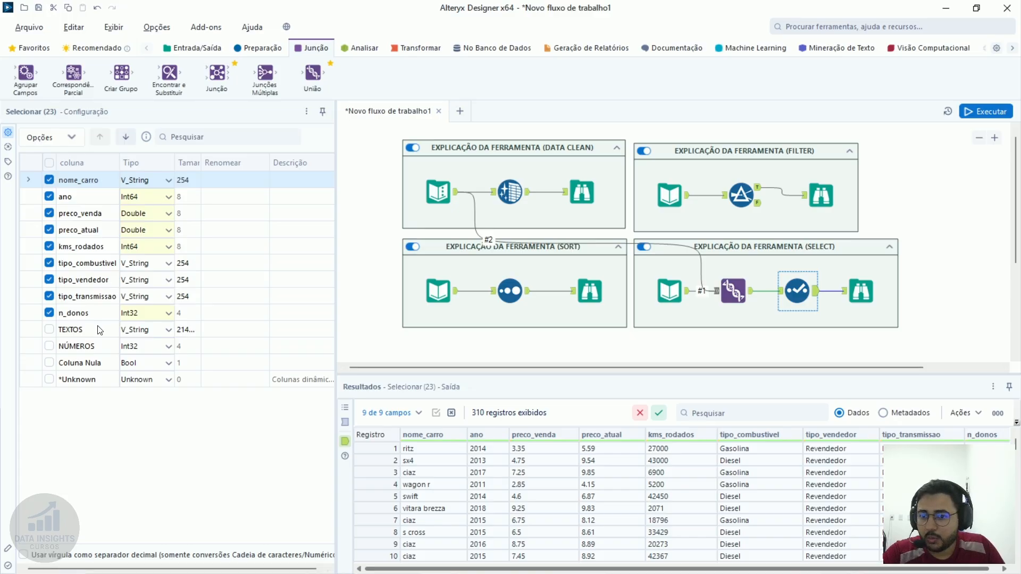
drag(98, 331, 105, 378)
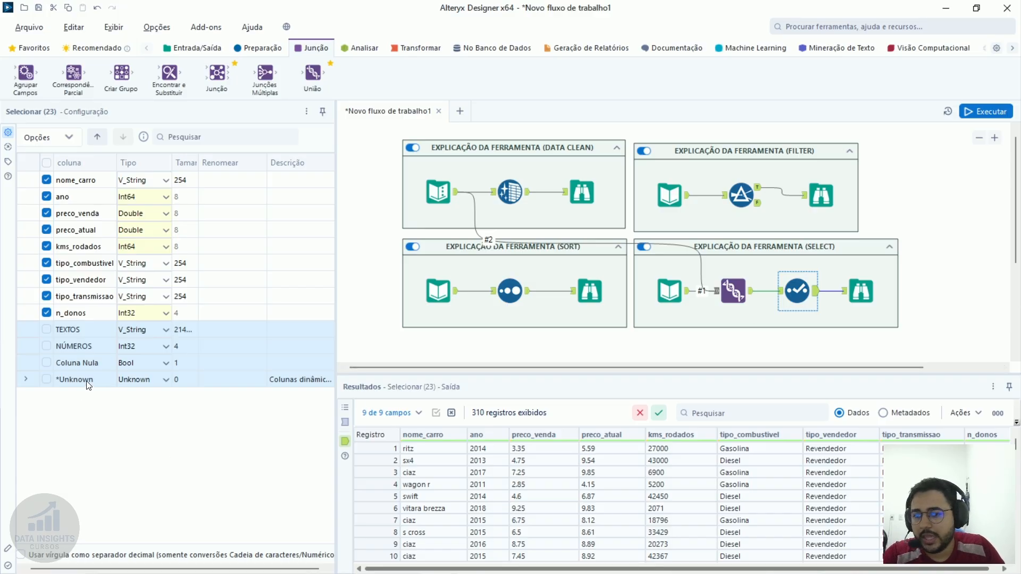
click(87, 380)
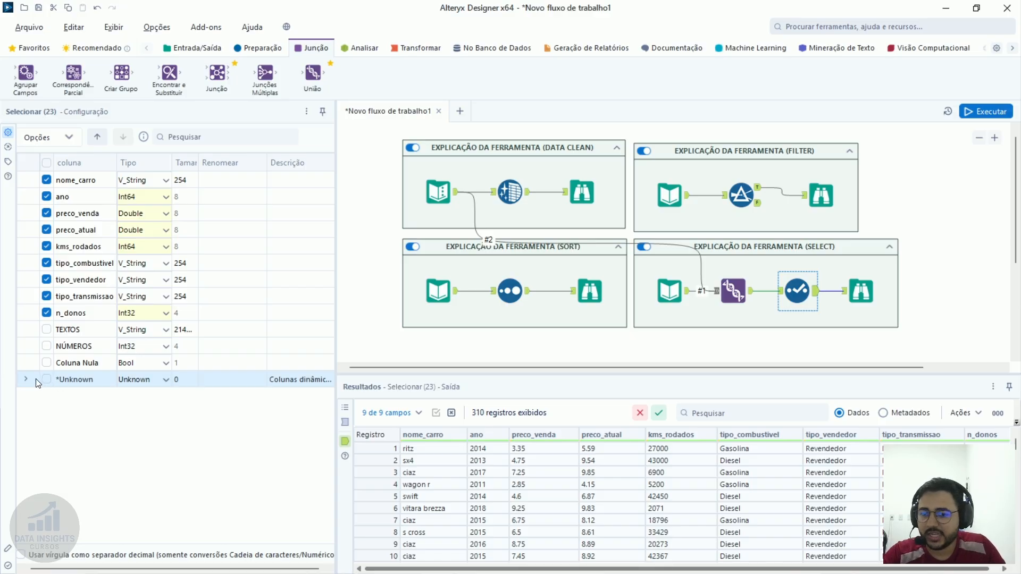
ctrl+click(732, 294)
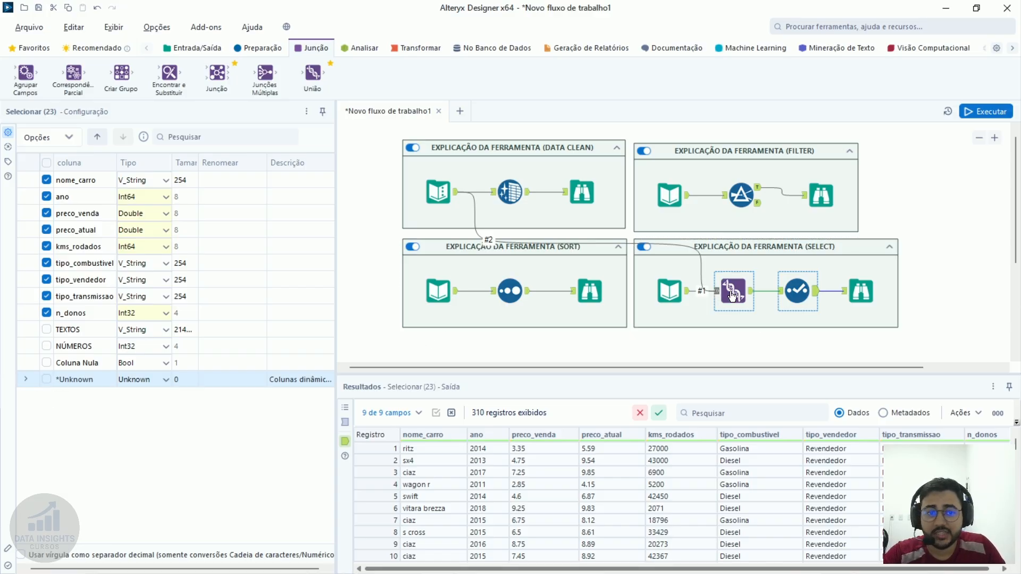
click(733, 293)
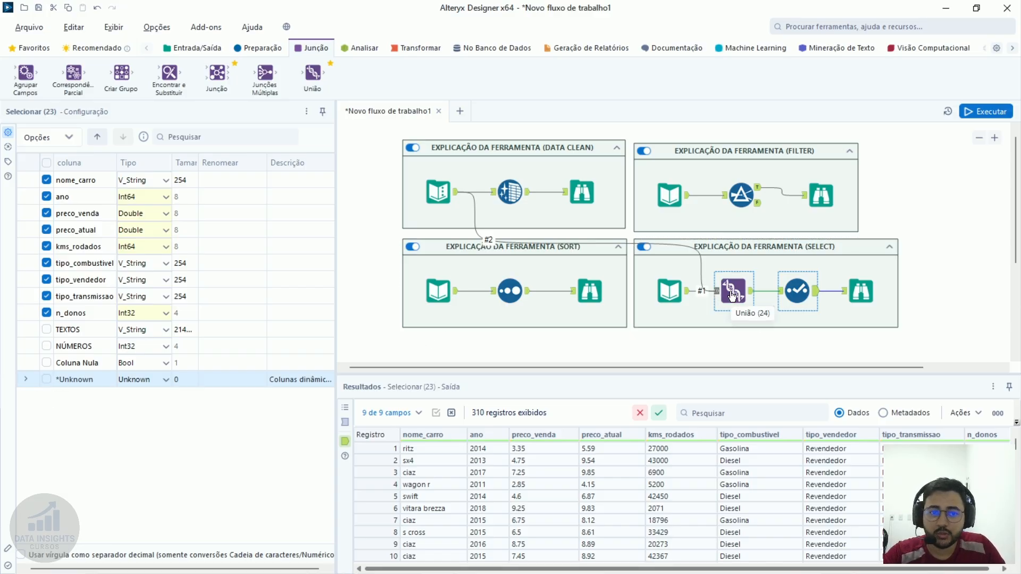
Attach a Dados de Saída tool to the output of Selecionar in the SELECT container, and delete it again
click(200, 51)
drag(122, 75, 856, 330)
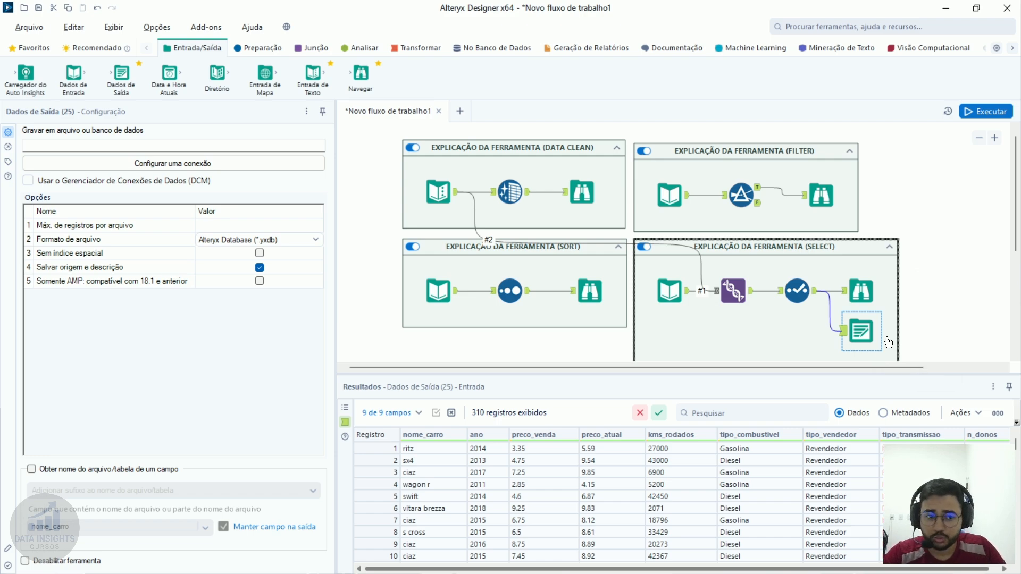
click(854, 327)
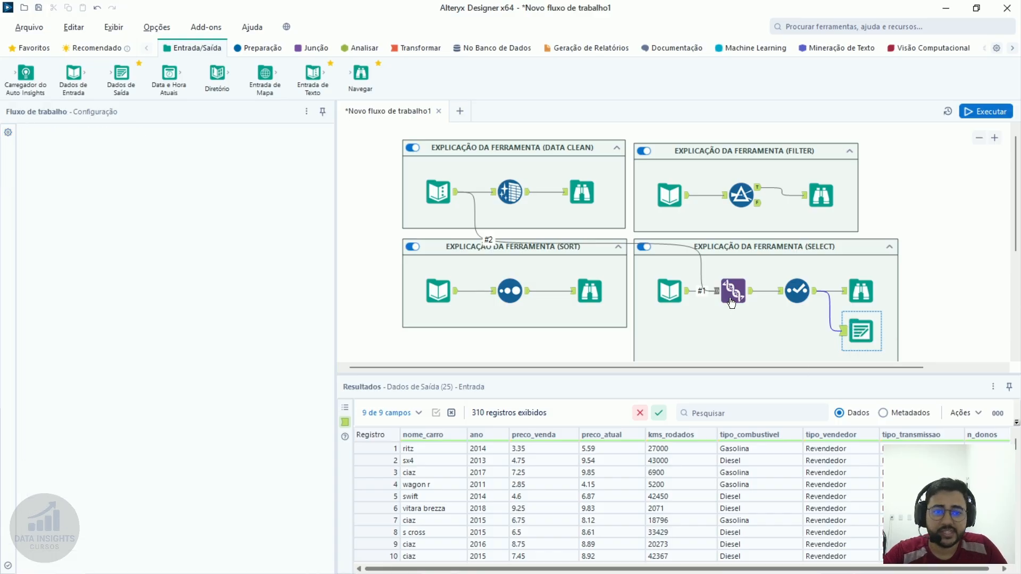
key(Delete)
Delete the União tool from the SELECT container, and move Selecionar and its browse tool back toward the input tool
click(735, 291)
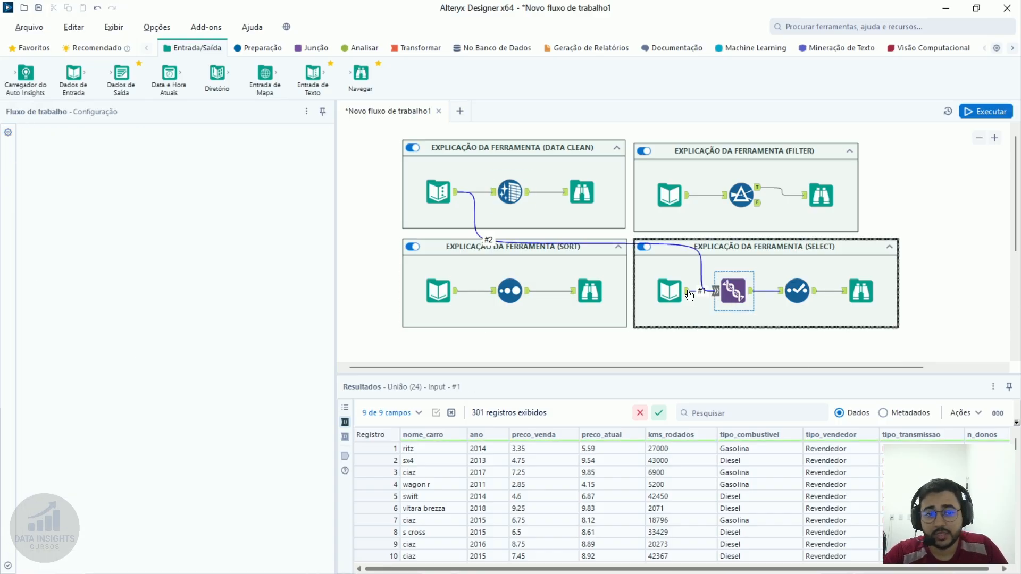
key(Delete)
click(808, 303)
drag(808, 303, 752, 303)
drag(863, 299, 831, 299)
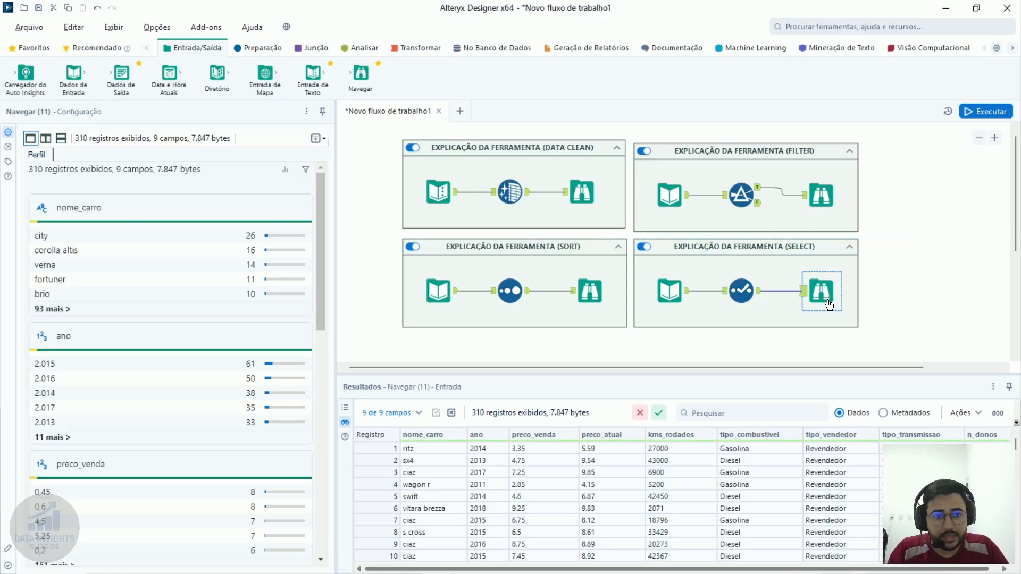
Highlight all columns in the SELECT container's Selecionar tool, deselect them all, and select every column again, including *Unknown
click(669, 291)
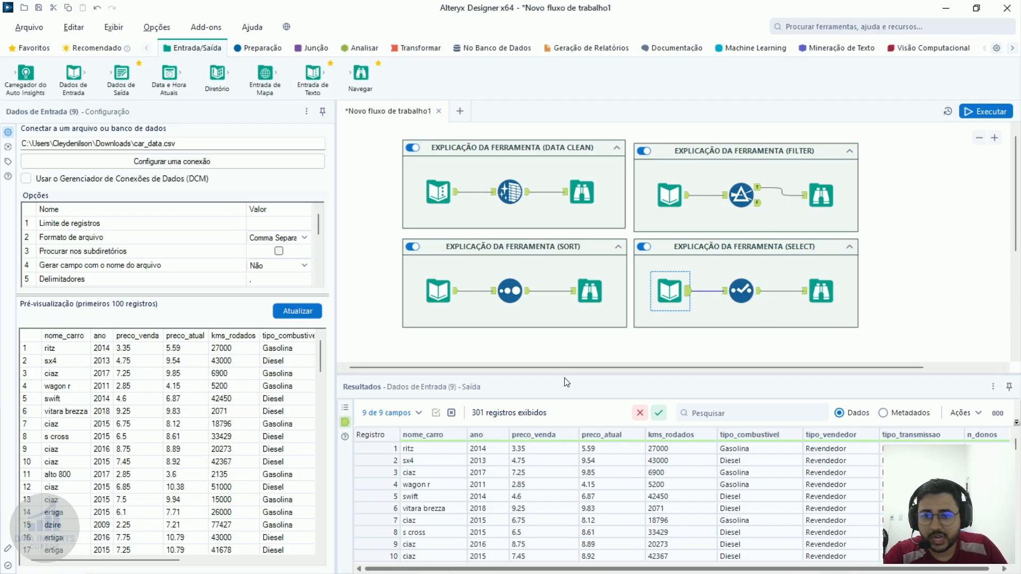
click(726, 311)
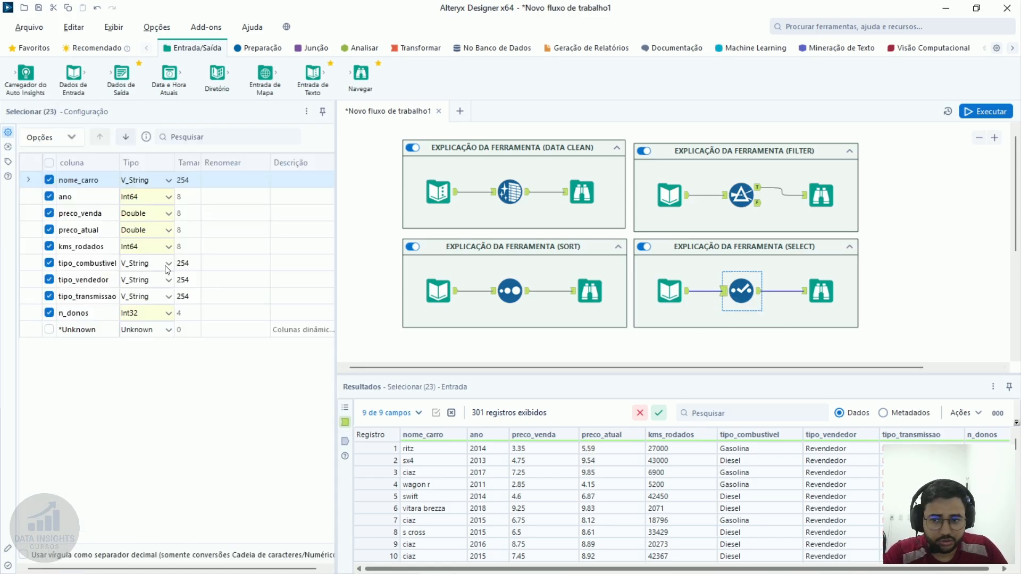
click(34, 163)
click(69, 137)
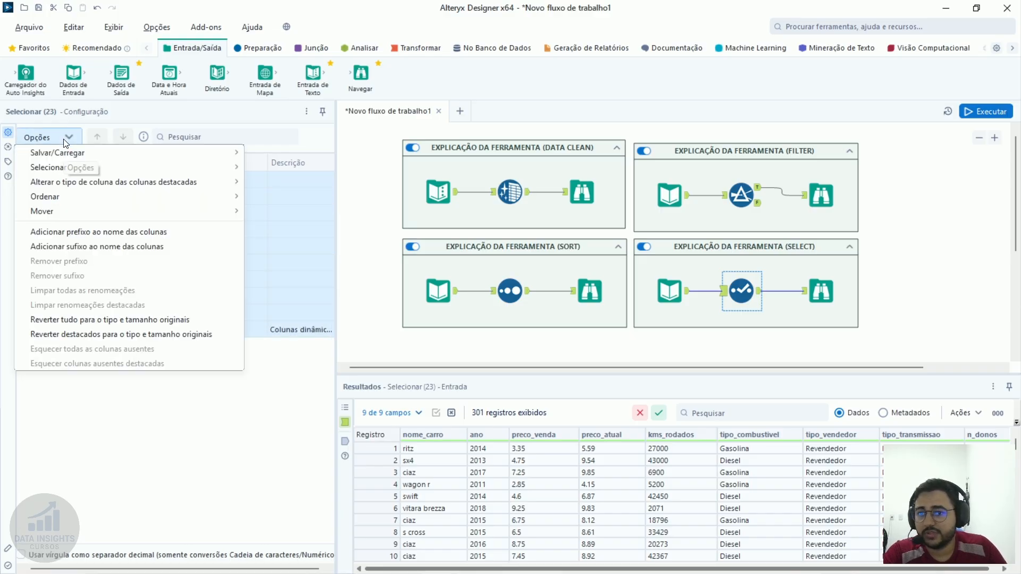
mouse_move(57, 154)
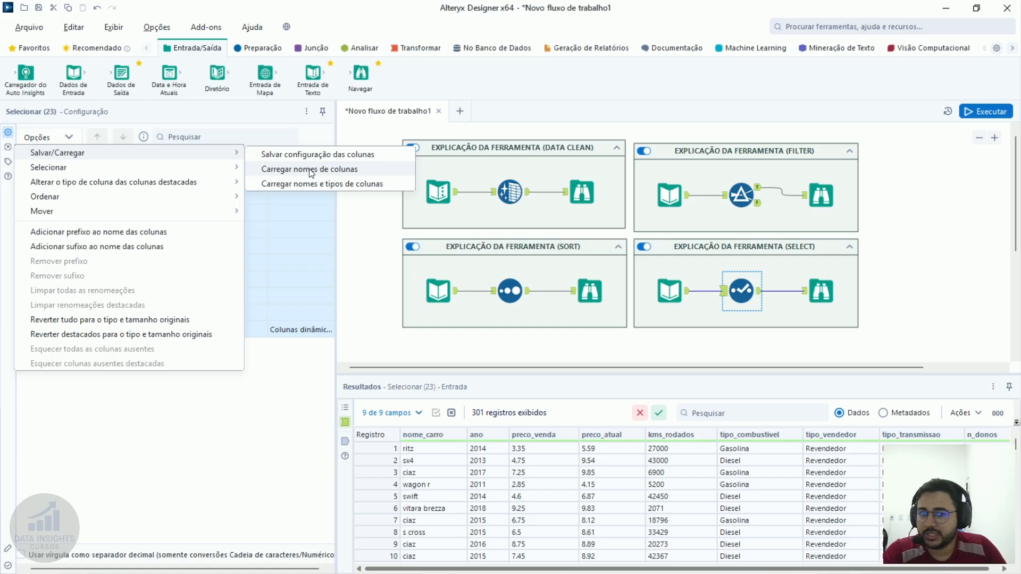
mouse_move(205, 168)
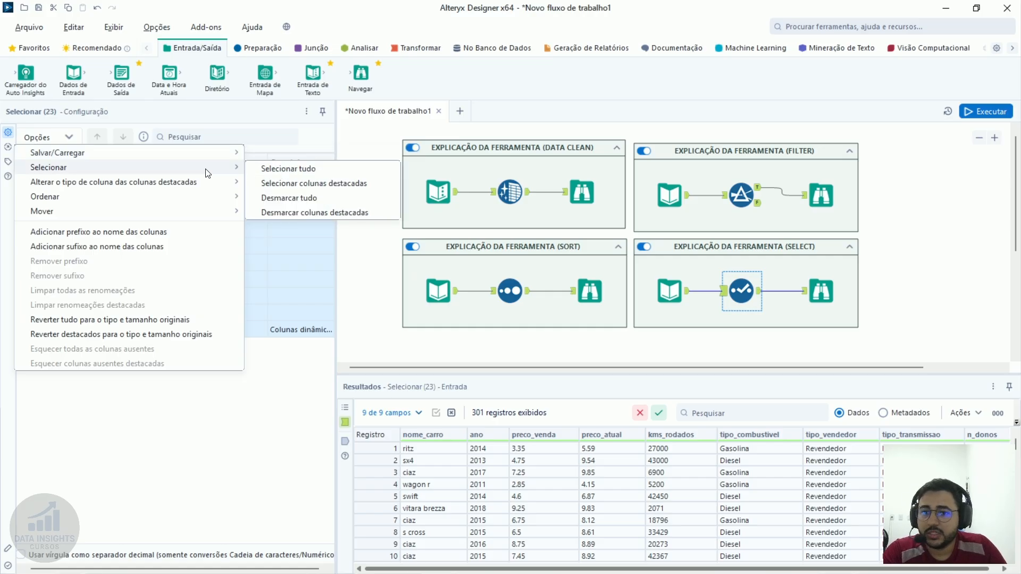
click(316, 199)
click(47, 137)
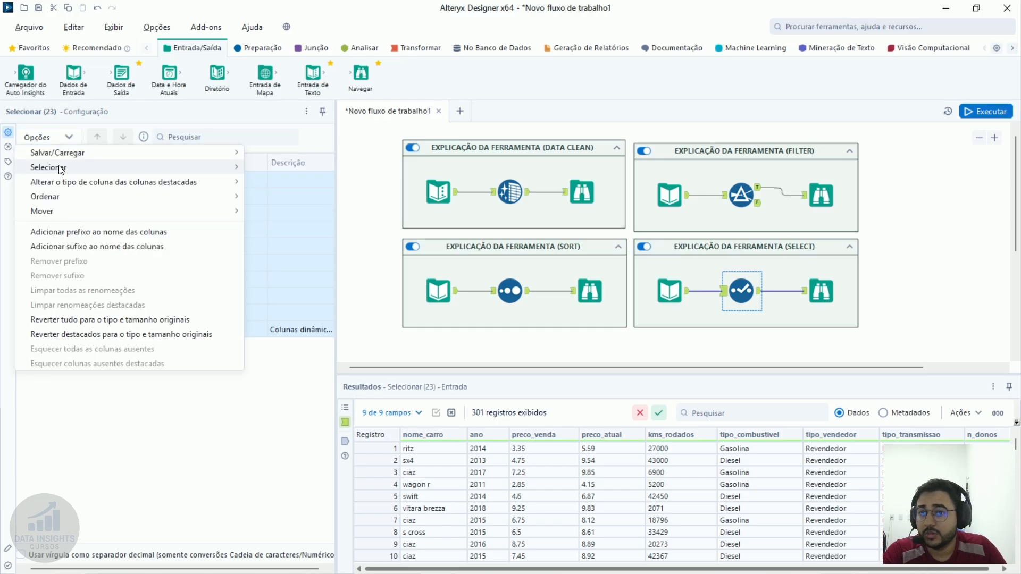
click(287, 168)
Examine Selecionar's options for changing the type of highlighted columns, and its selection options with preco_venda and preco_atual highlighted
click(65, 141)
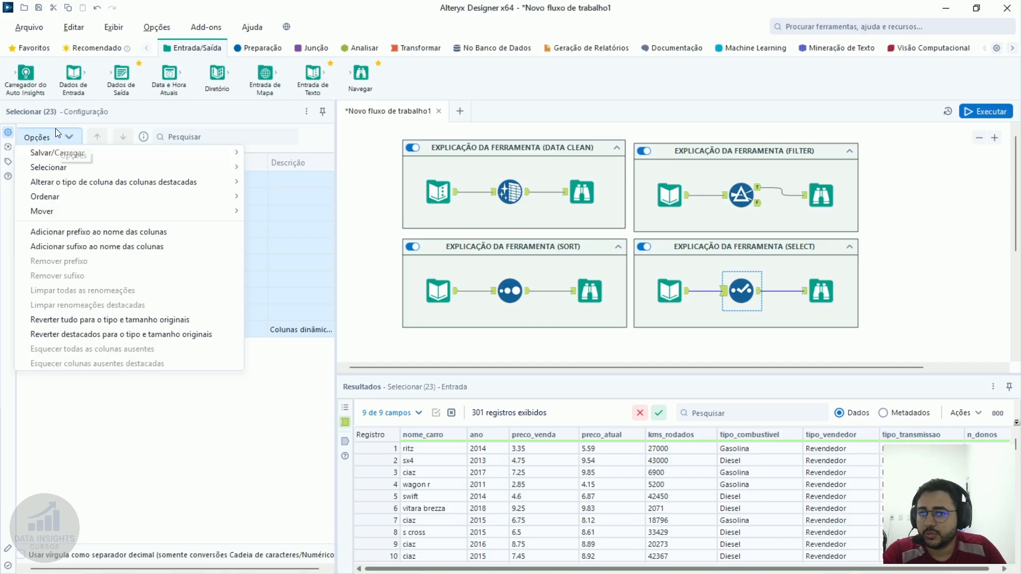
mouse_move(84, 183)
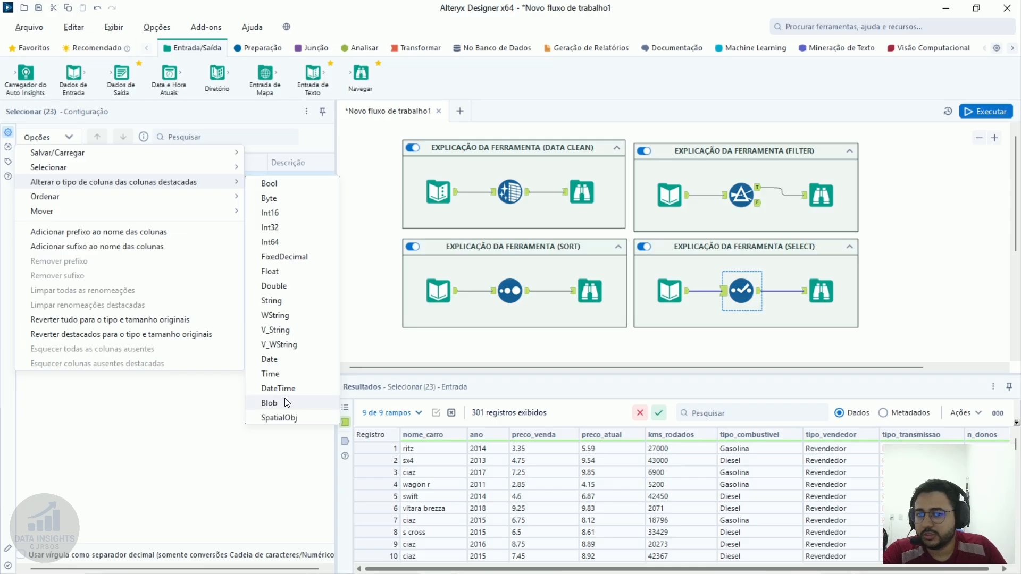
click(314, 157)
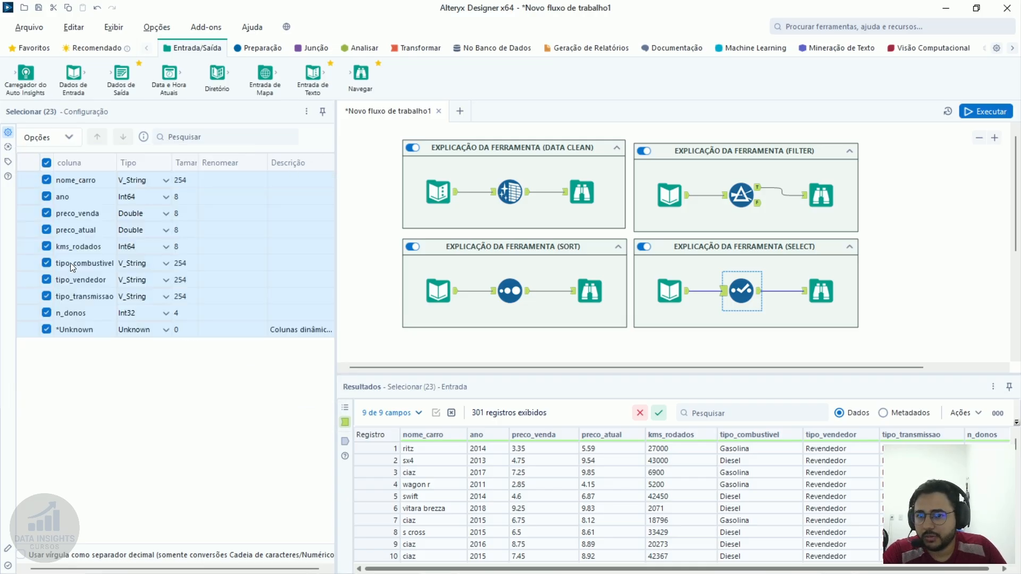
click(89, 233)
shift+click(88, 213)
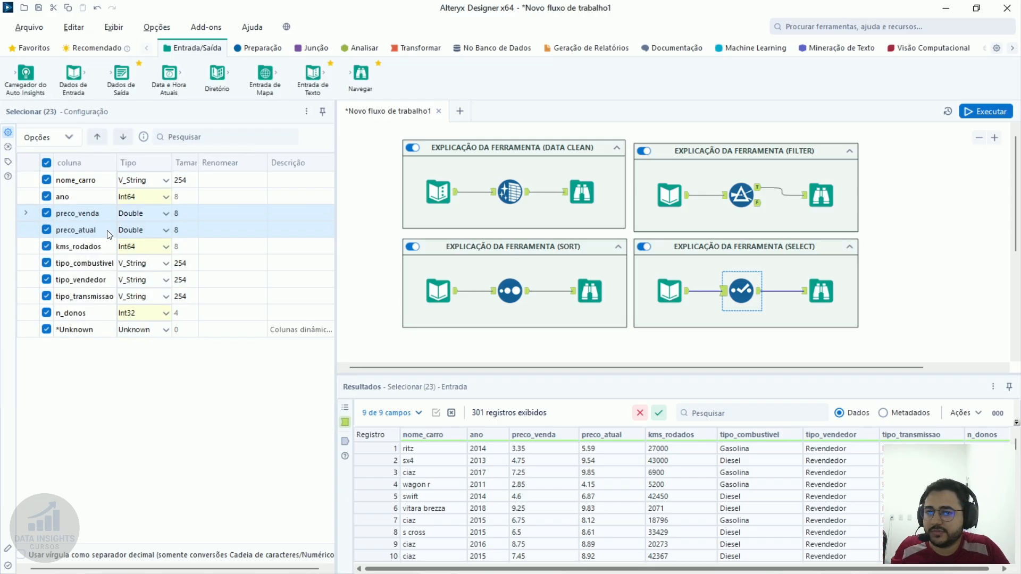
click(56, 139)
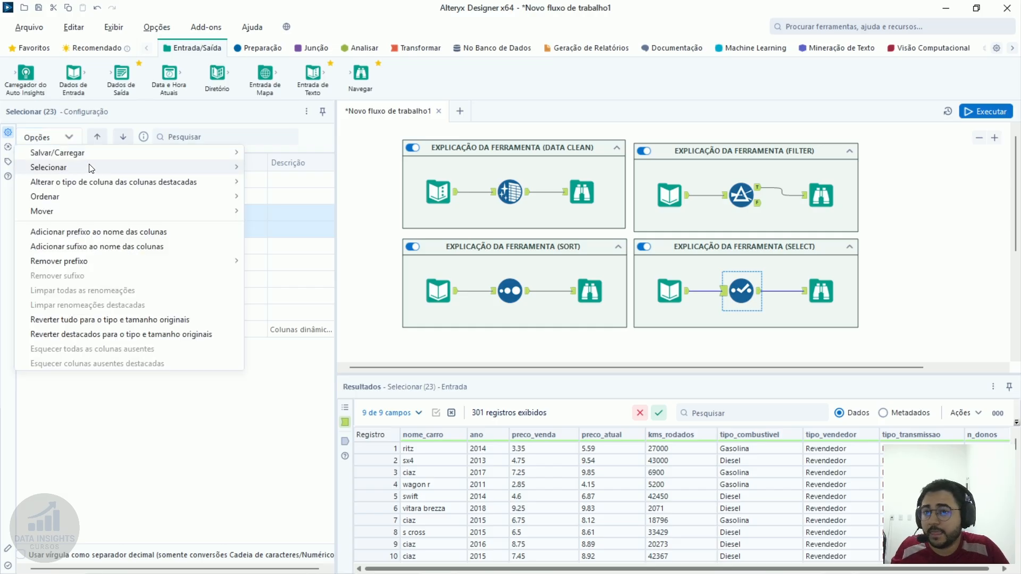
mouse_move(228, 168)
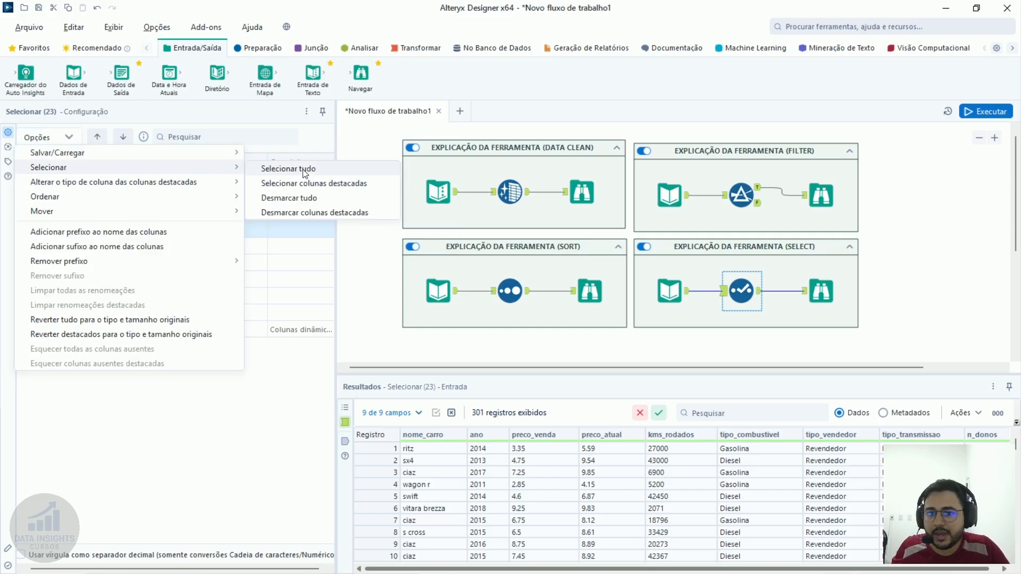
mouse_move(204, 183)
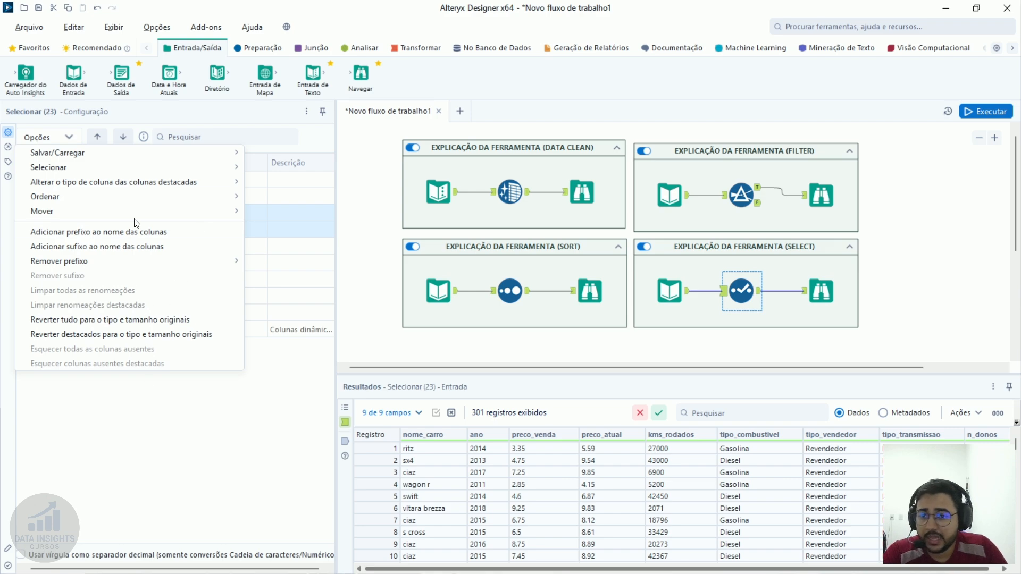
click(146, 396)
Highlight the columns from preco_venda to kms_rodados in Selecionar, and review the options for moving highlighted columns
drag(91, 181, 88, 353)
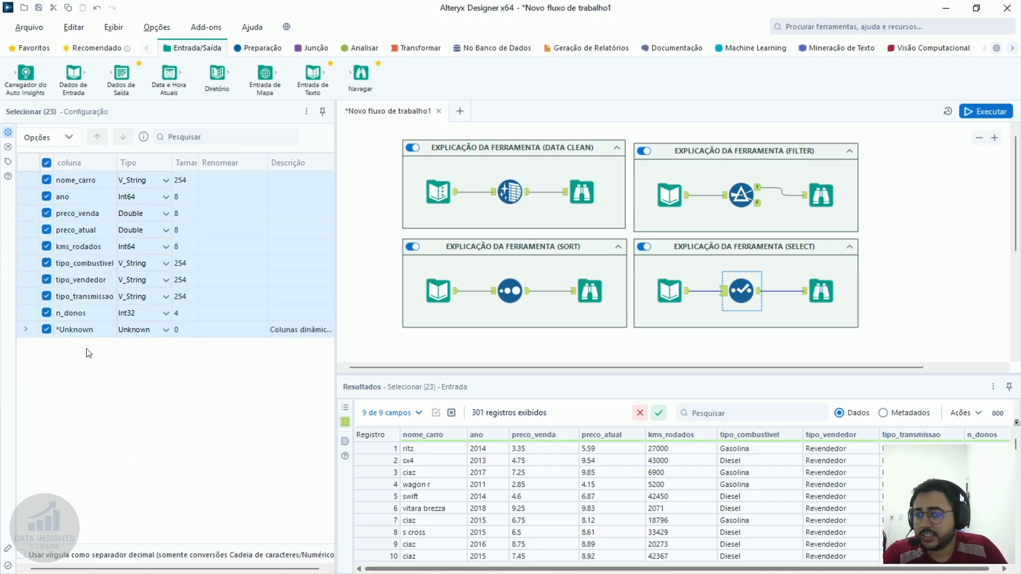
drag(102, 213, 97, 249)
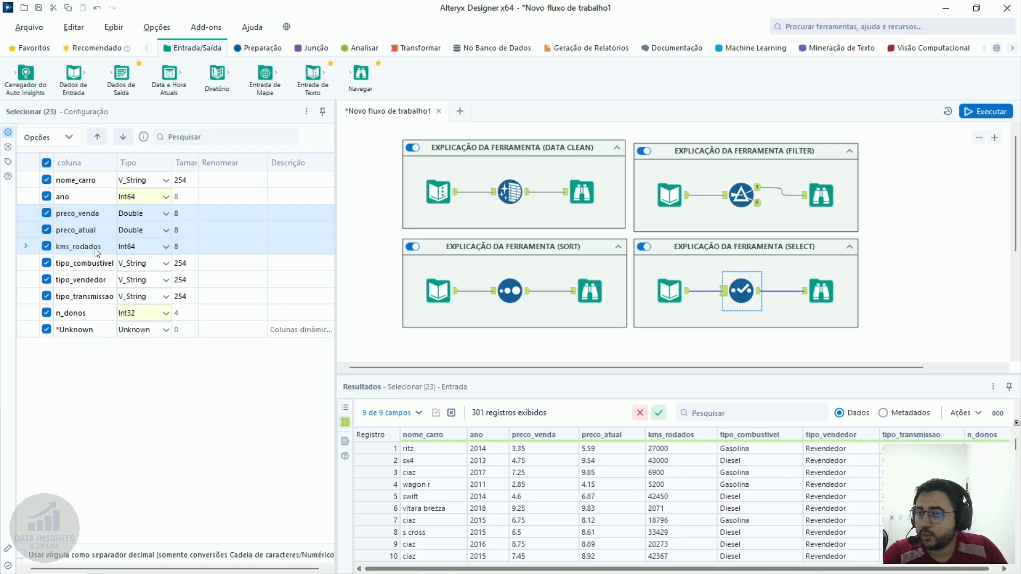
click(51, 139)
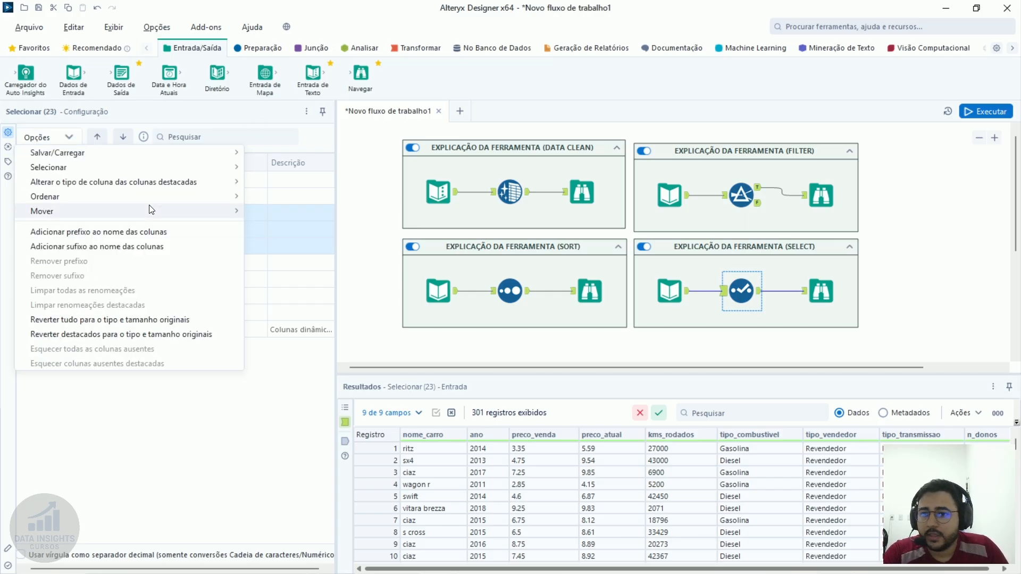
mouse_move(124, 212)
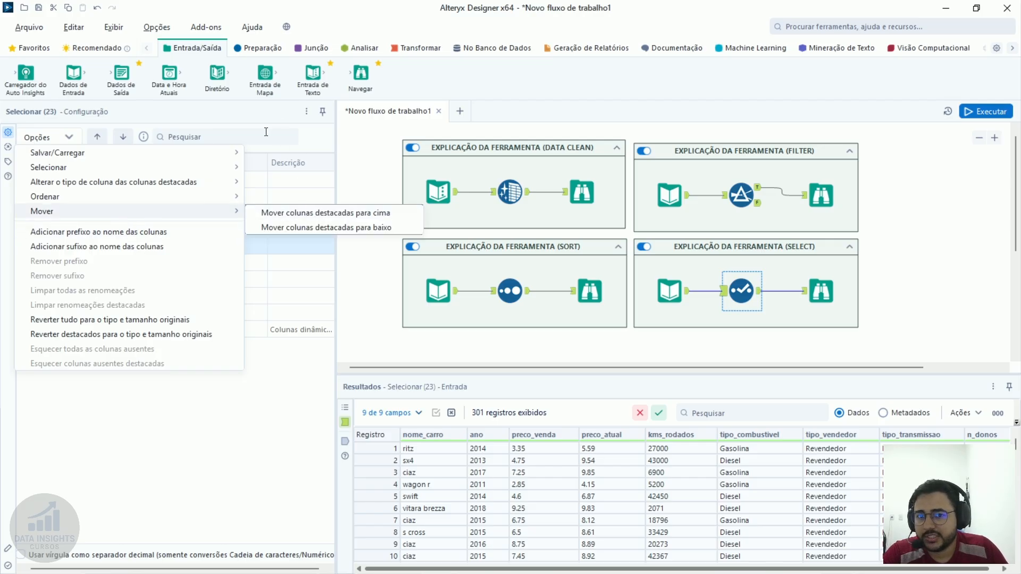
click(256, 119)
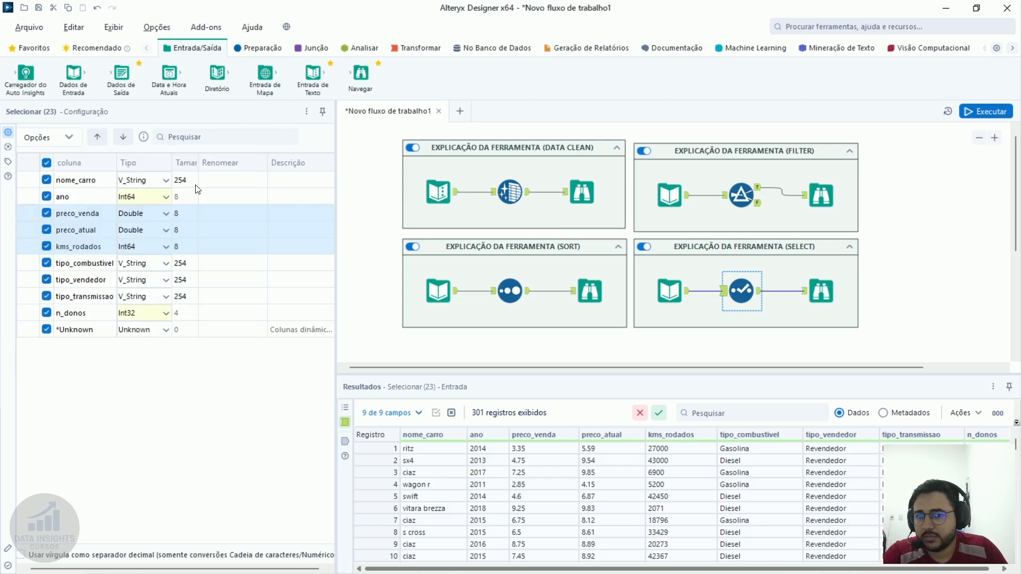
Sort Selecionar's column list by type, by column name, and by type once more
click(85, 229)
click(139, 163)
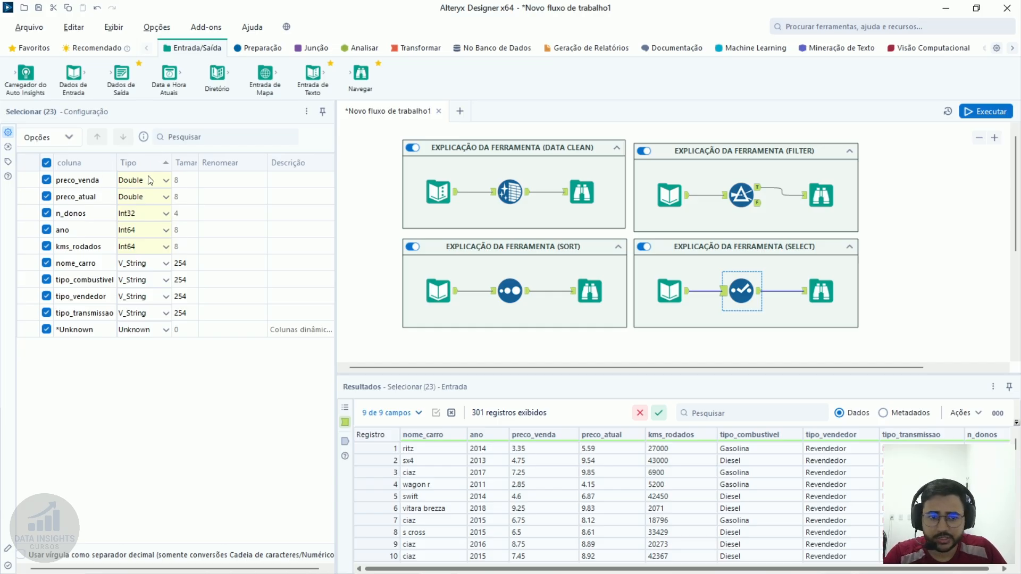
click(85, 165)
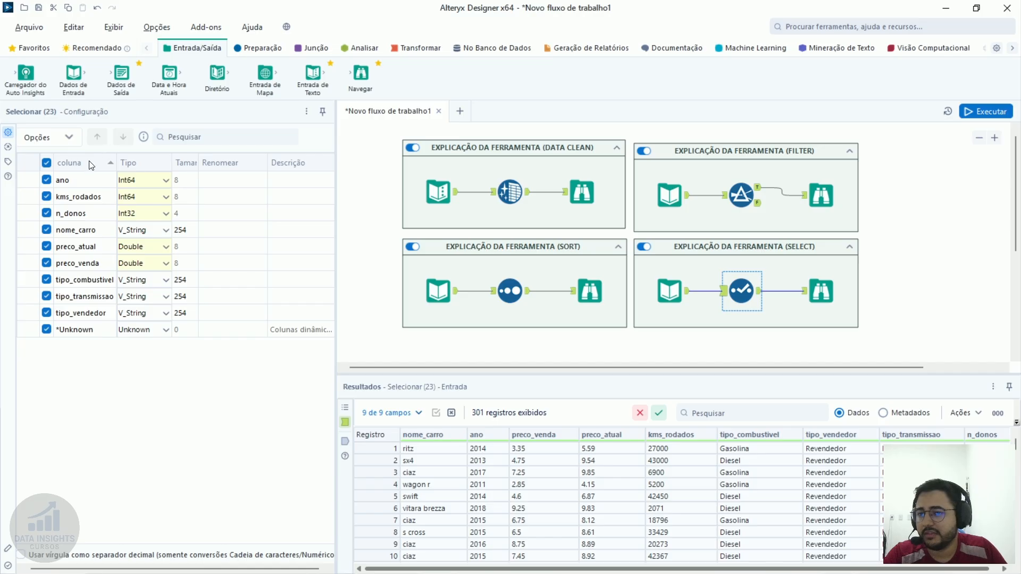
click(160, 165)
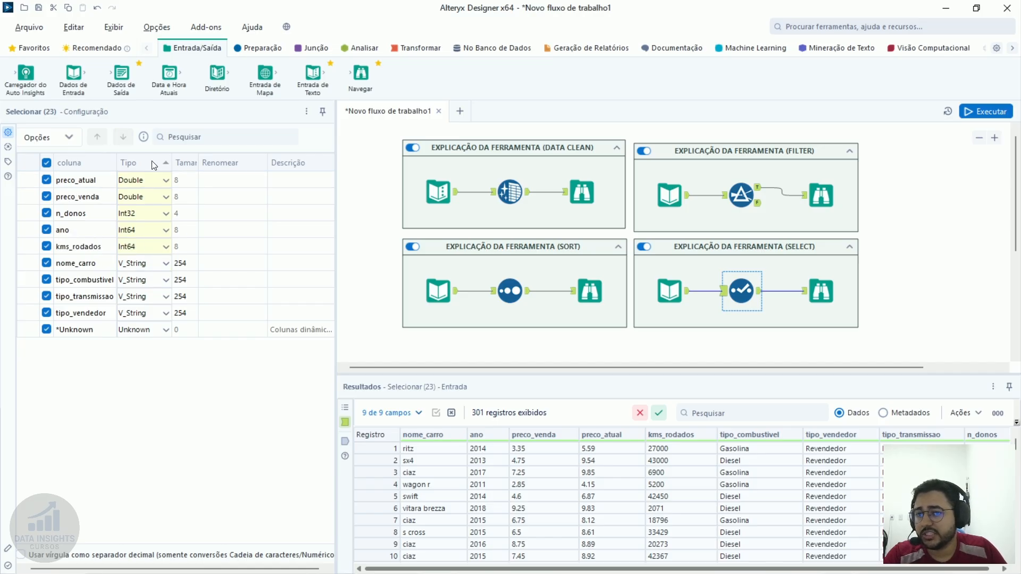
Sort Selecionar's column list by column name, size and type in turn, finishing with column name, and highlight all the named columns
click(72, 165)
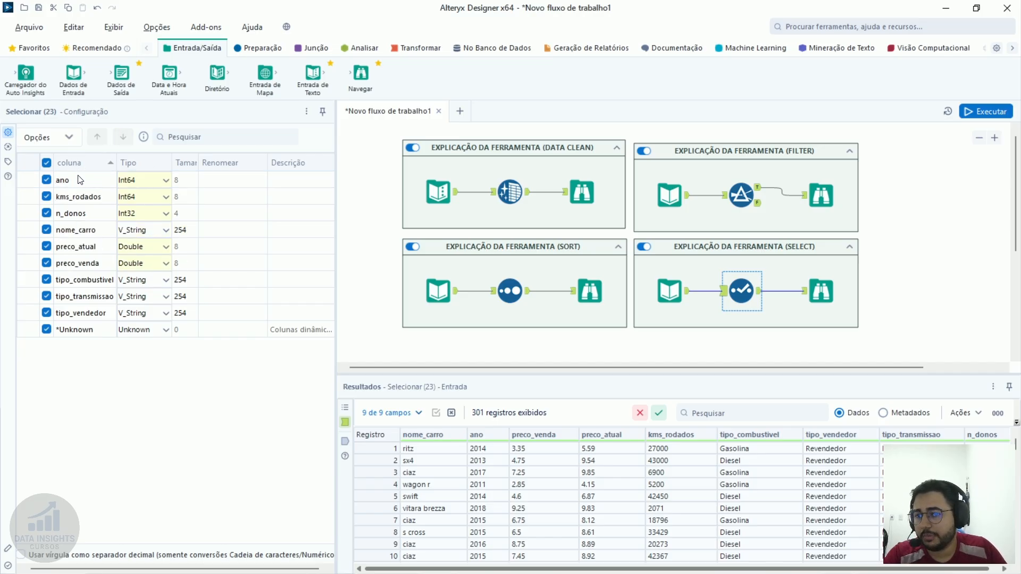
drag(80, 180, 84, 314)
click(188, 166)
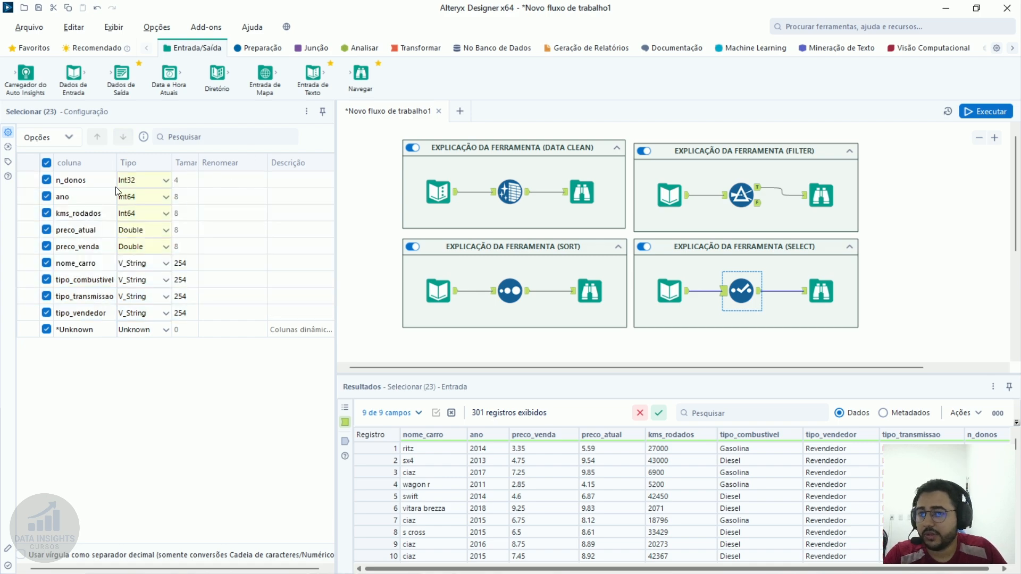
click(74, 162)
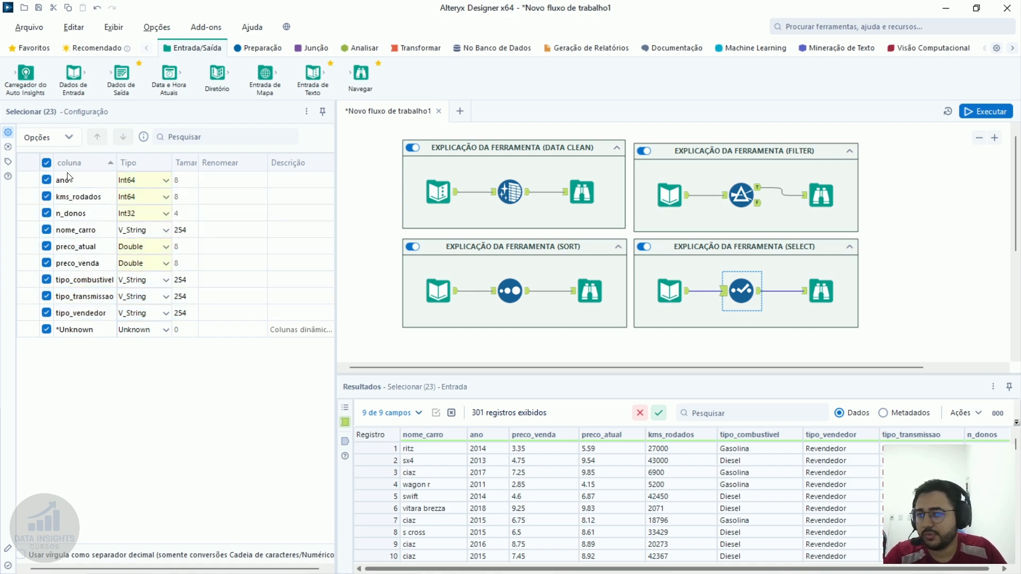
click(152, 164)
click(185, 166)
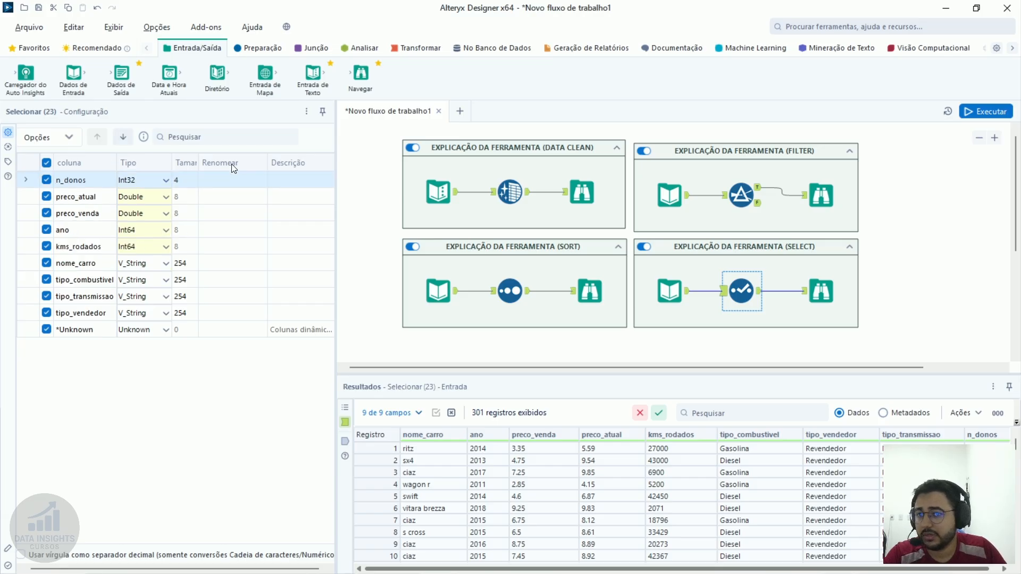
click(233, 165)
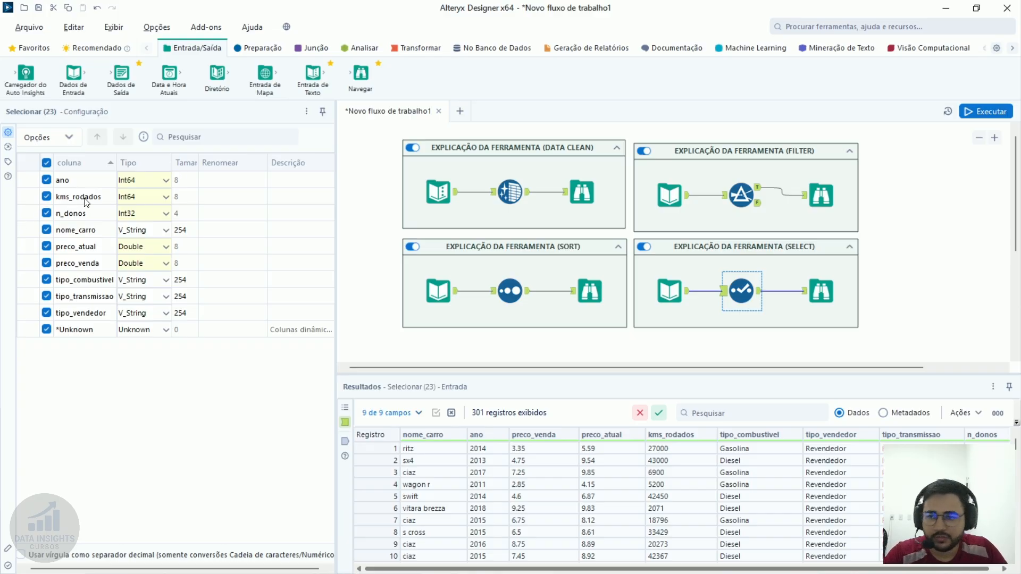
drag(78, 181, 79, 310)
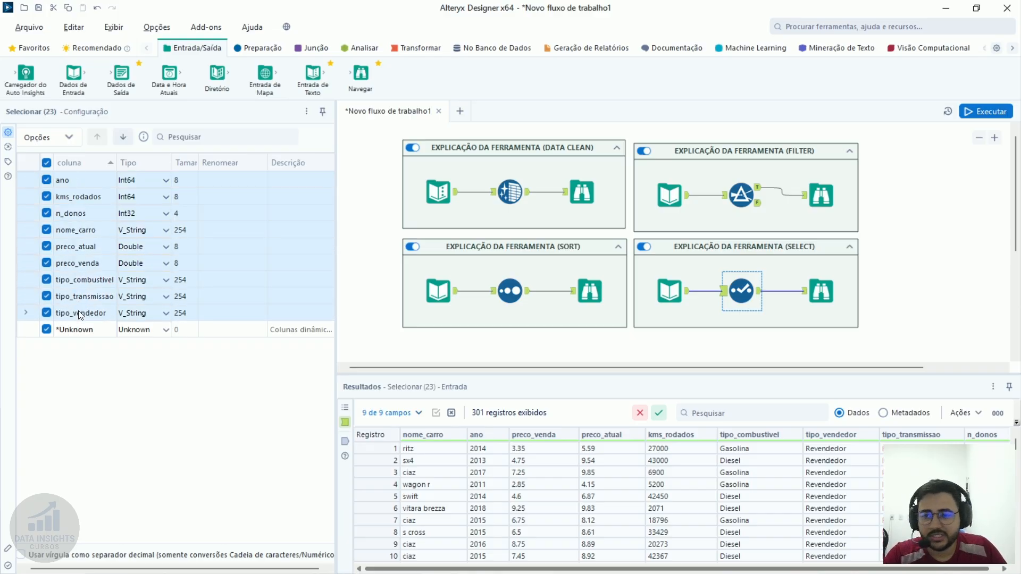
Move nome_carro to the first row of Selecionar's column list
click(80, 230)
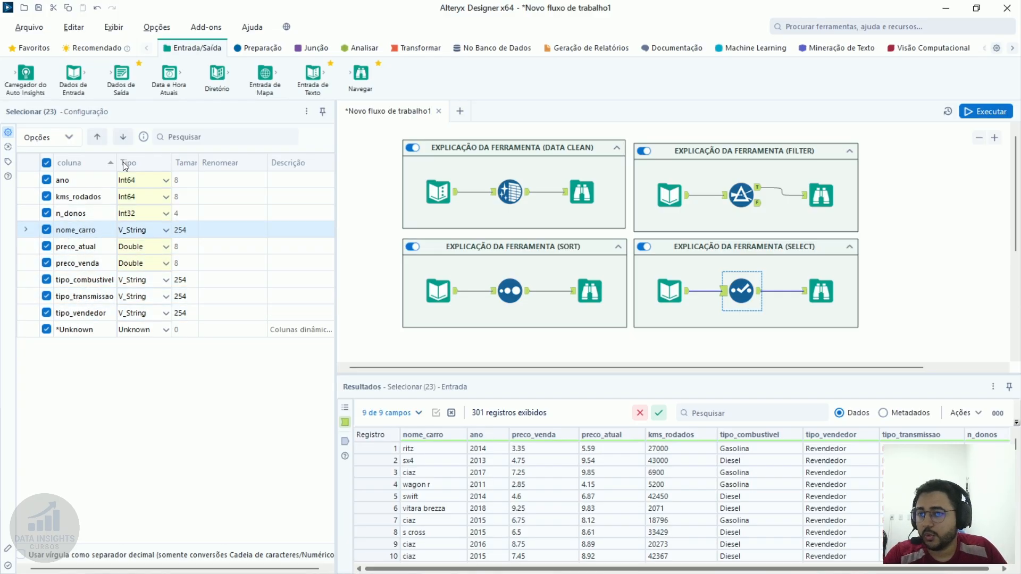
click(94, 135)
click(94, 135)
click(94, 134)
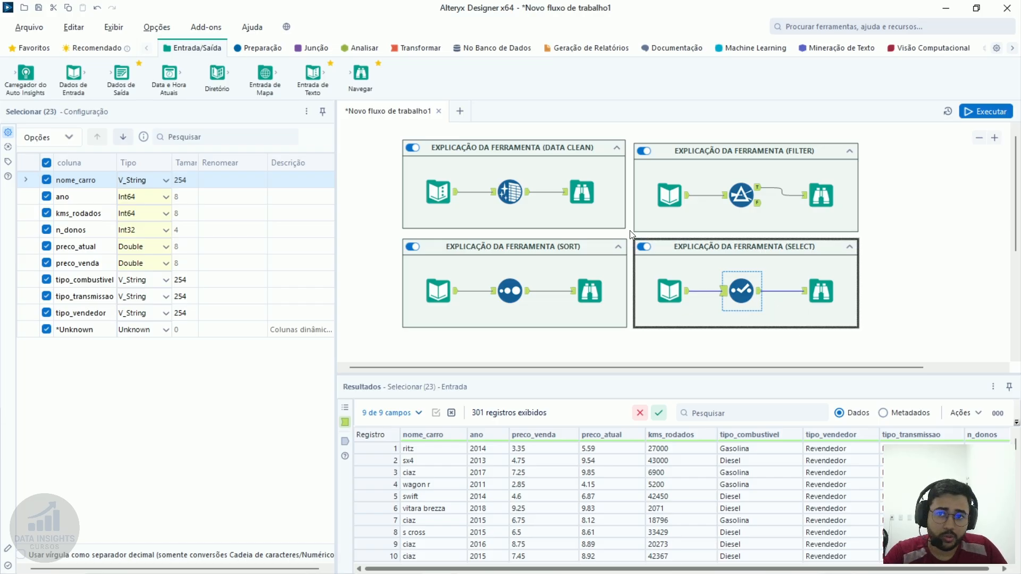
Replace the Selecionar tool in the SELECT container with a new one between the input and Browse tools
click(899, 301)
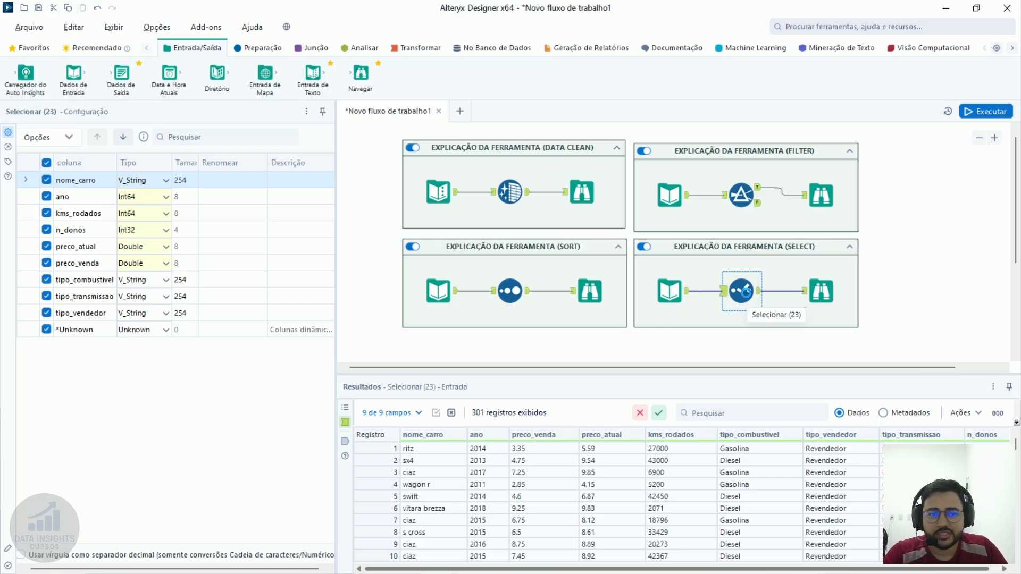
click(258, 49)
key(Delete)
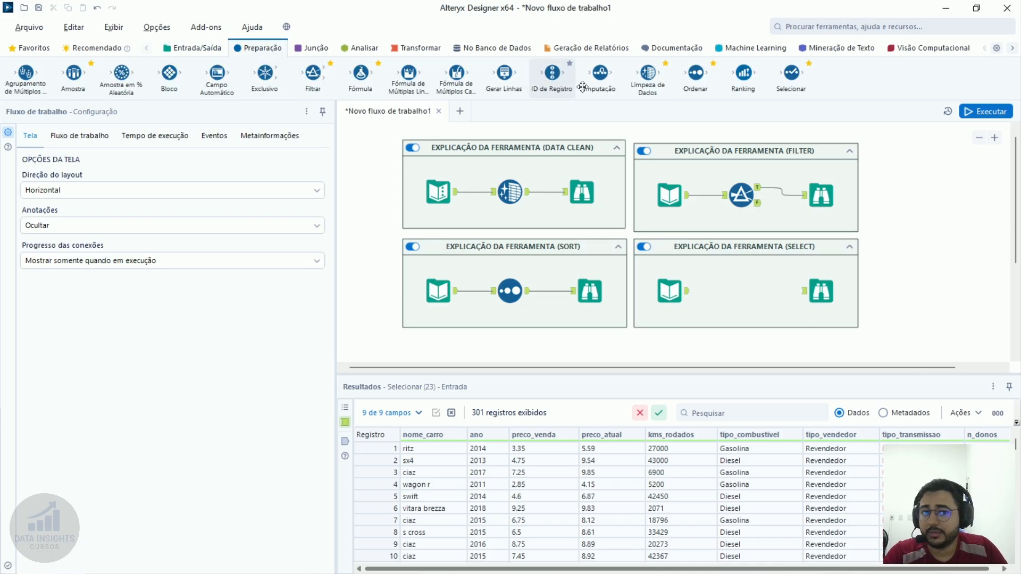
drag(791, 75, 749, 291)
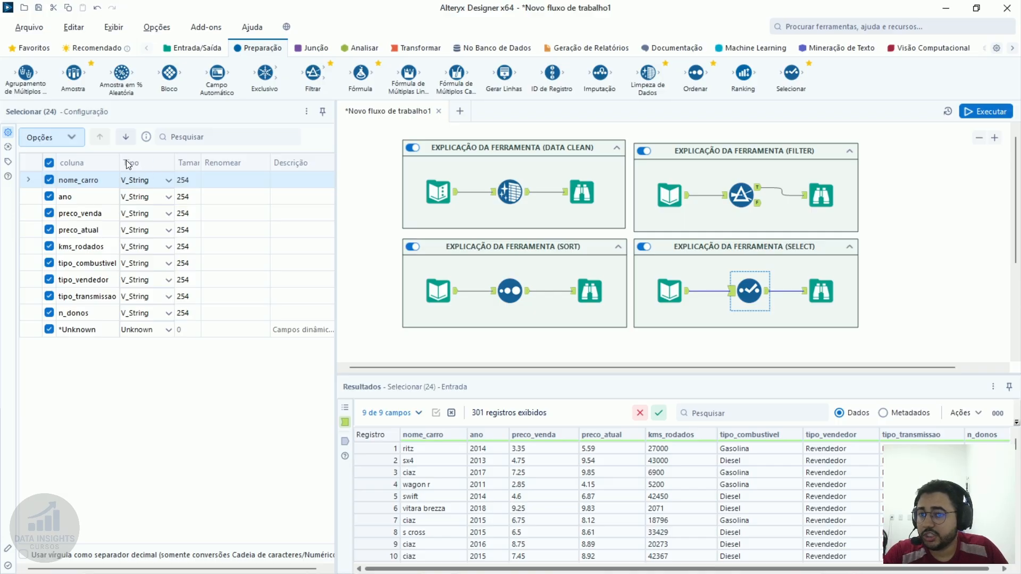
Examine the column list of the new Selecionar and the preco_venda and preco_atual values in the results
drag(94, 190, 79, 311)
click(89, 185)
click(81, 214)
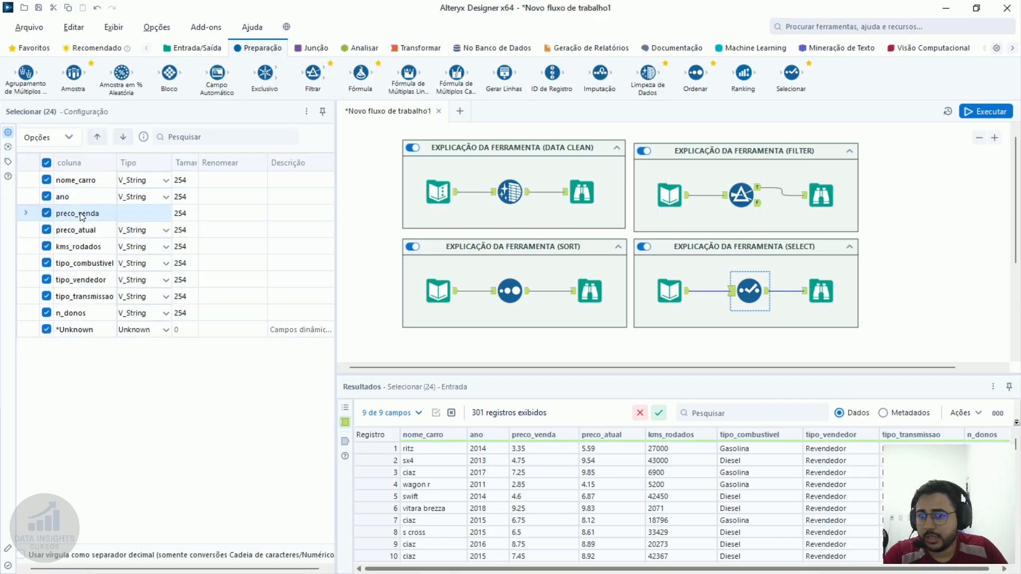
drag(530, 451, 594, 513)
click(556, 483)
drag(534, 448, 604, 513)
click(604, 512)
click(528, 450)
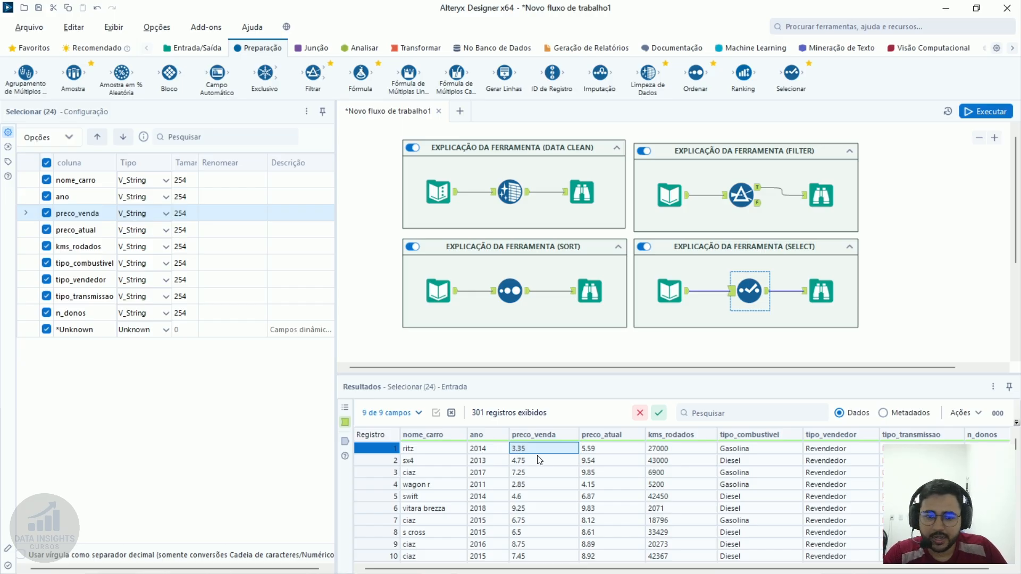
drag(538, 456, 616, 520)
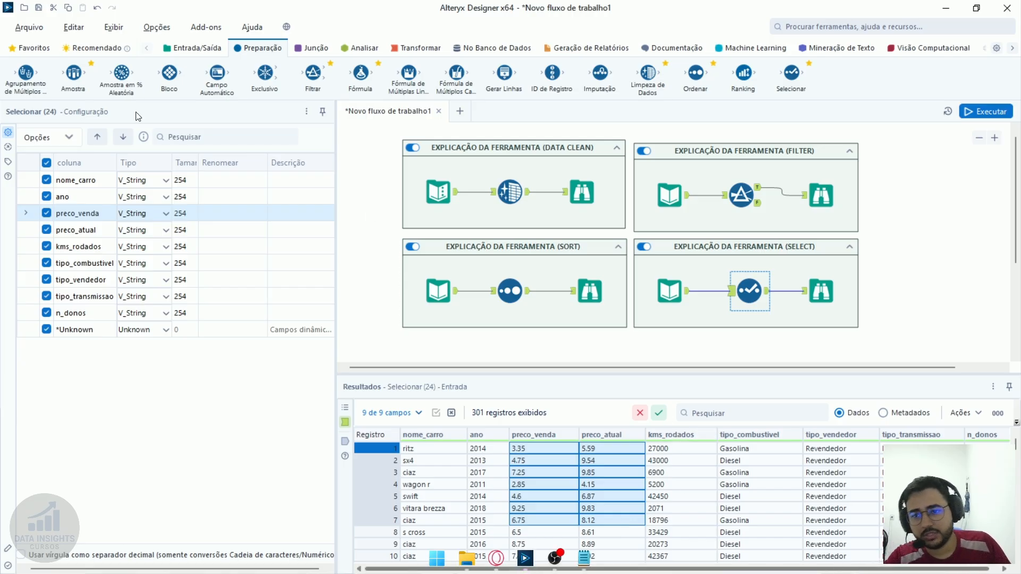
Set the type of both preco_venda and preco_atual to Double in Selecionar
click(154, 219)
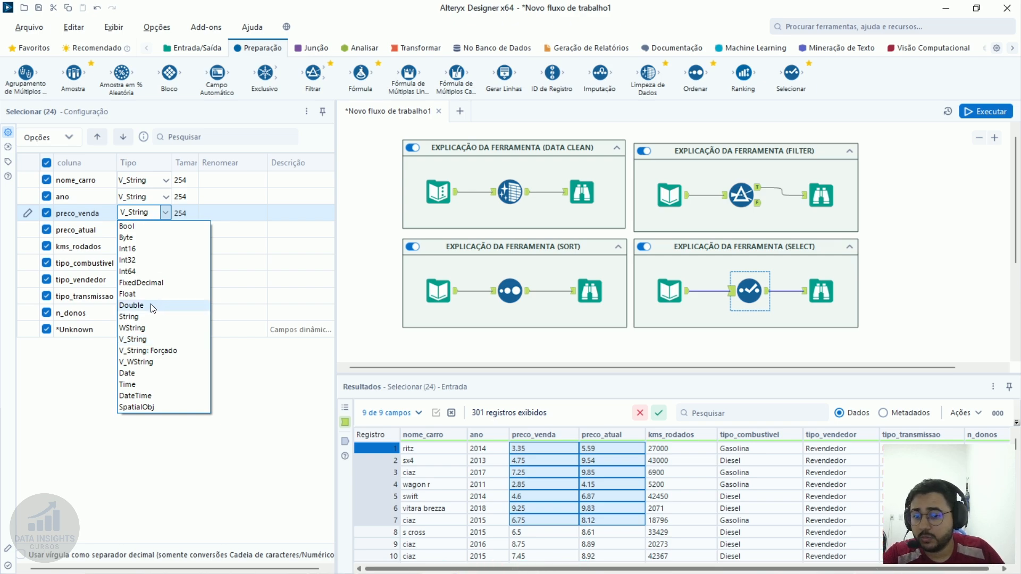
click(161, 306)
click(148, 241)
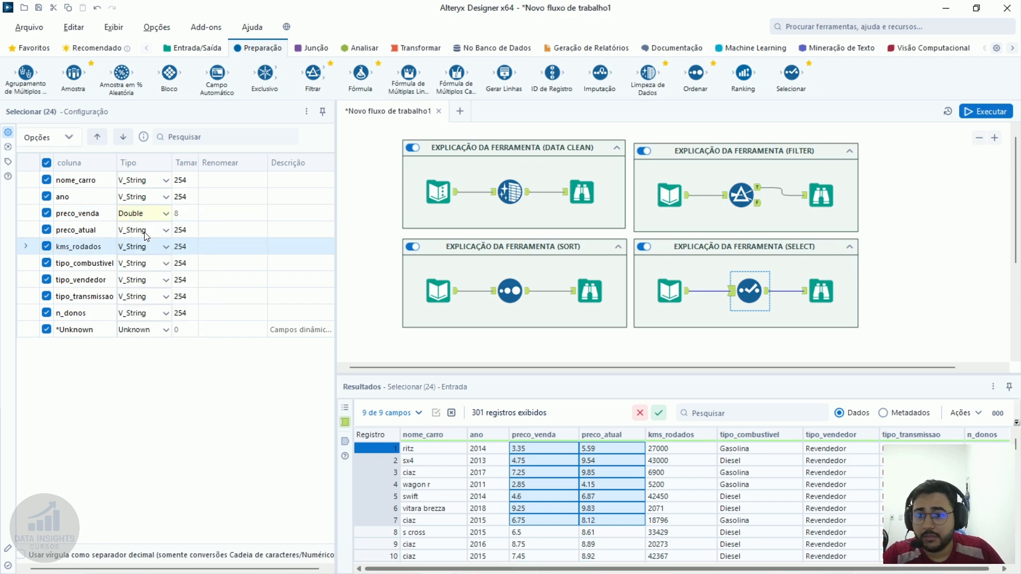
click(162, 233)
click(163, 330)
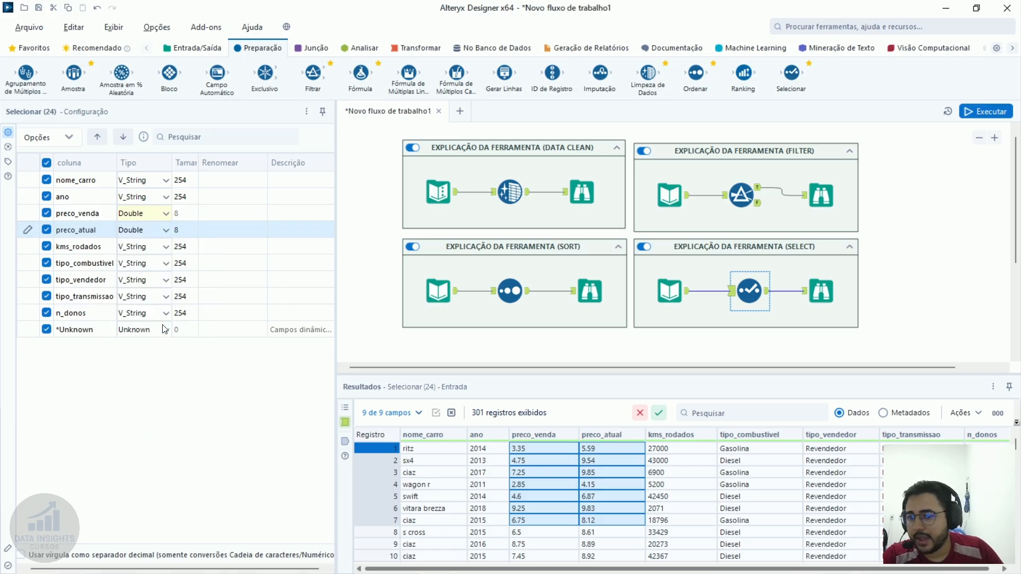
Check the price values in the results, and change preco_atual to FixedDecimal with size 254.2
click(534, 457)
drag(552, 449, 607, 500)
click(601, 485)
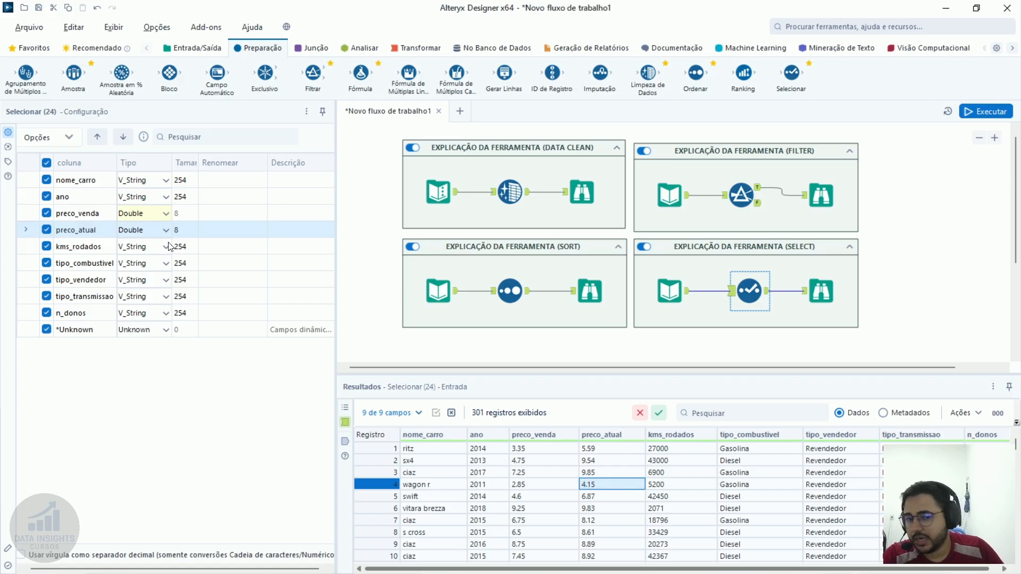
click(150, 229)
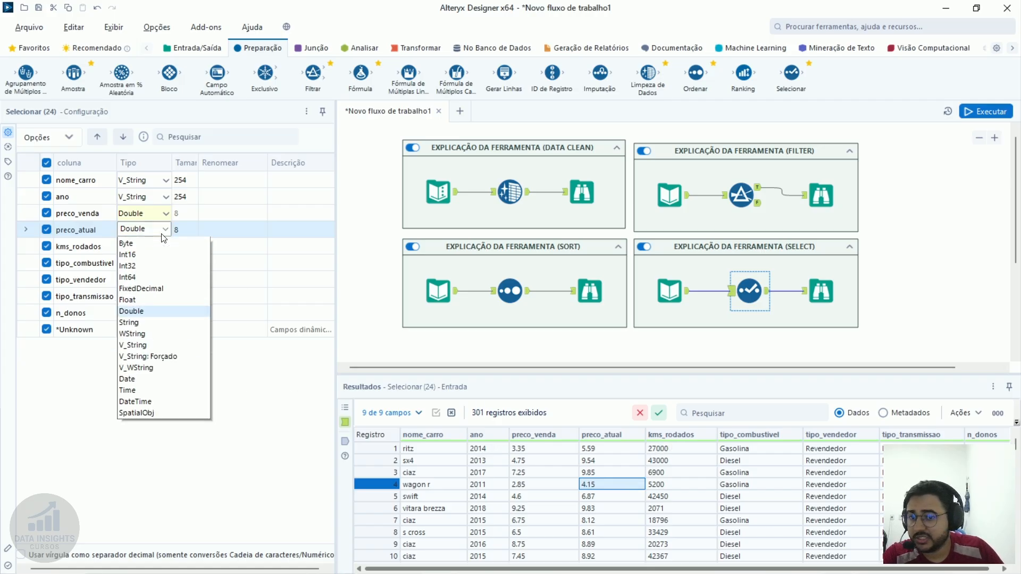
click(159, 294)
click(206, 230)
click(205, 230)
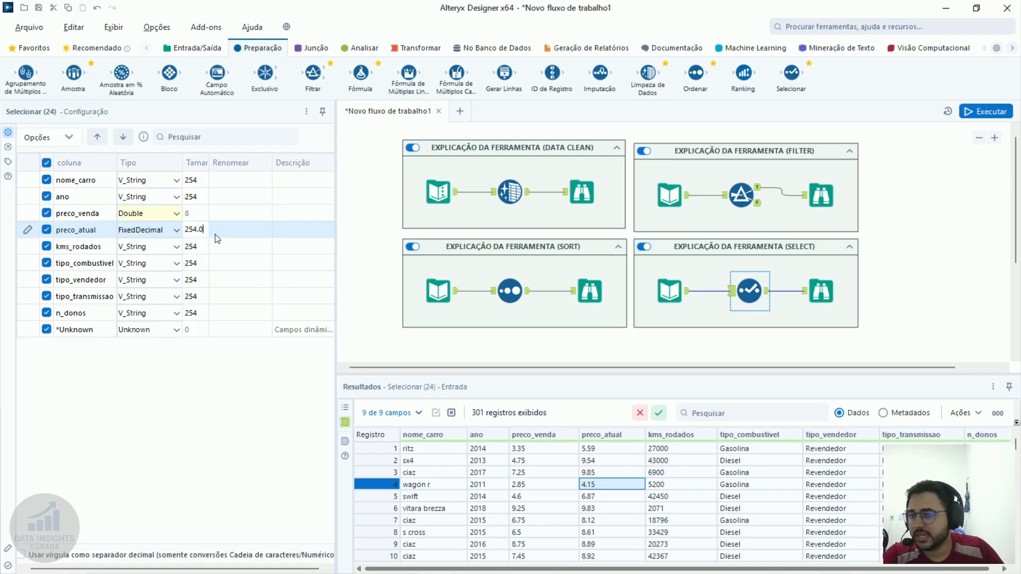
text(2)
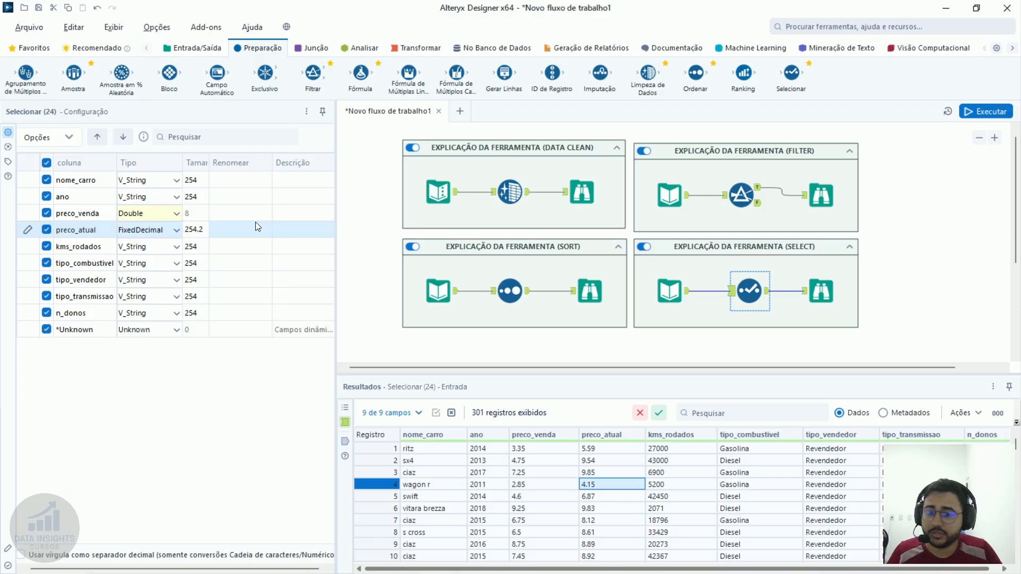
Return preco_atual's type to Double, try Float, and restore Double
click(150, 233)
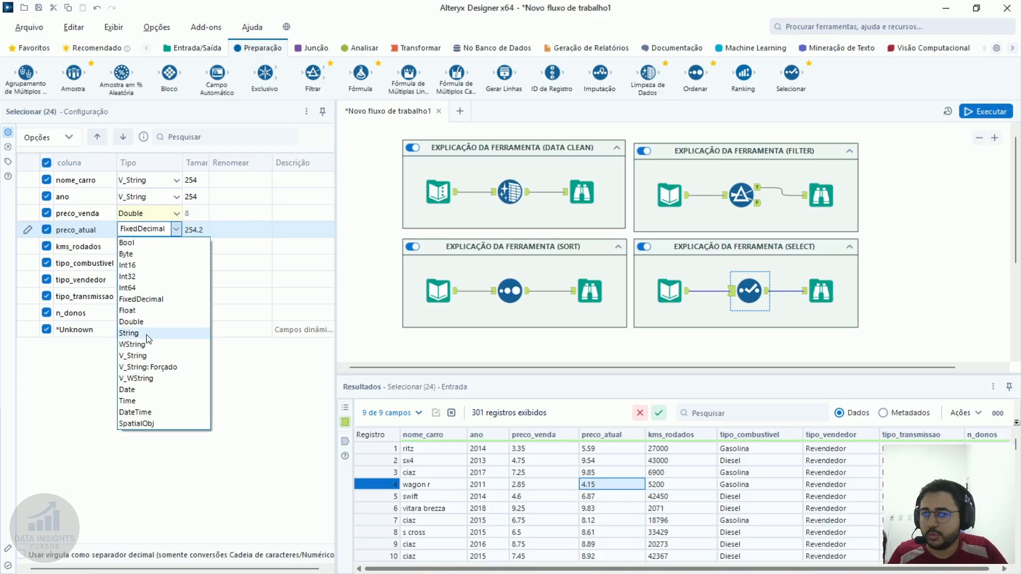
click(133, 321)
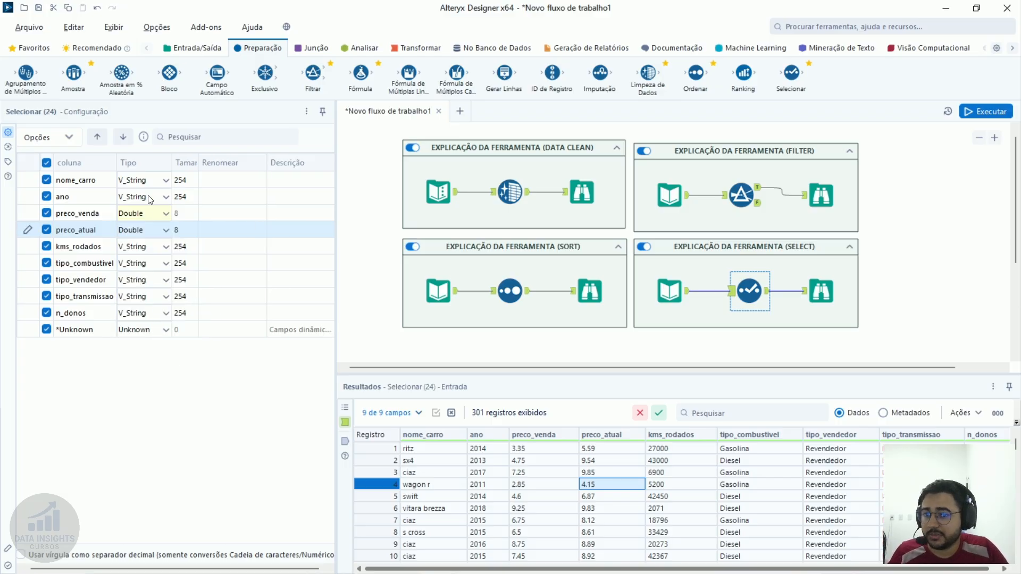
click(158, 235)
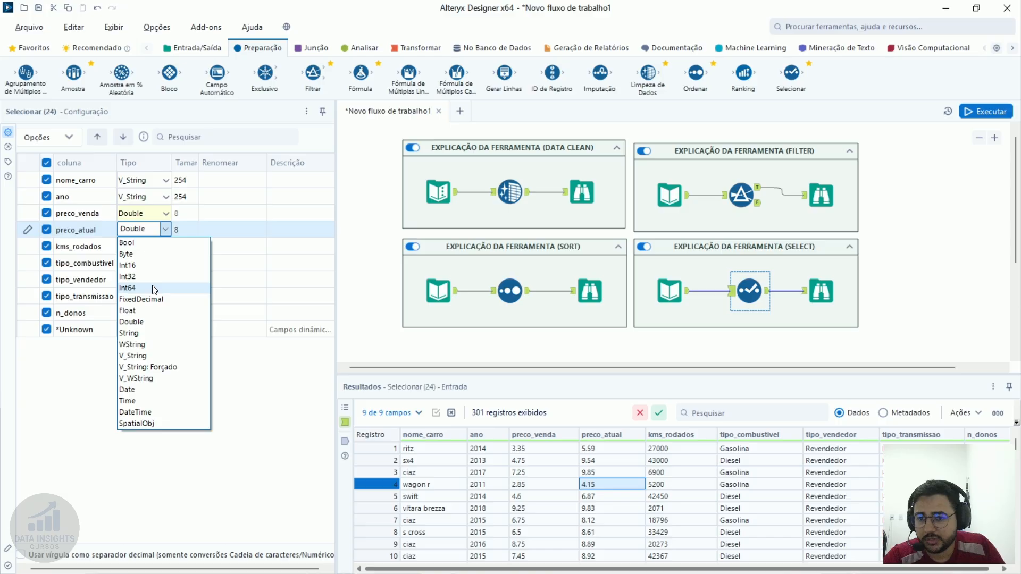
click(150, 313)
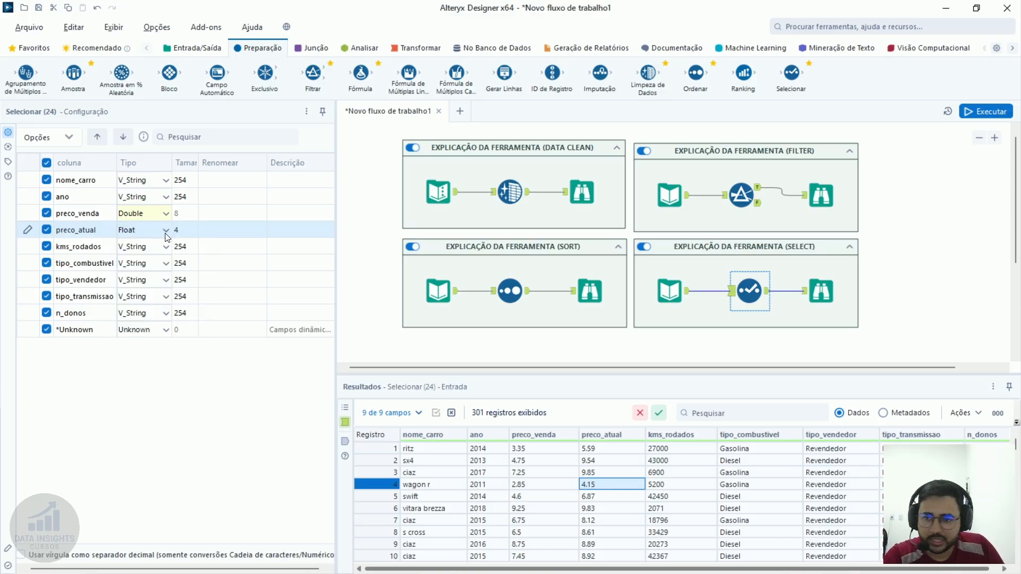
click(166, 234)
click(152, 322)
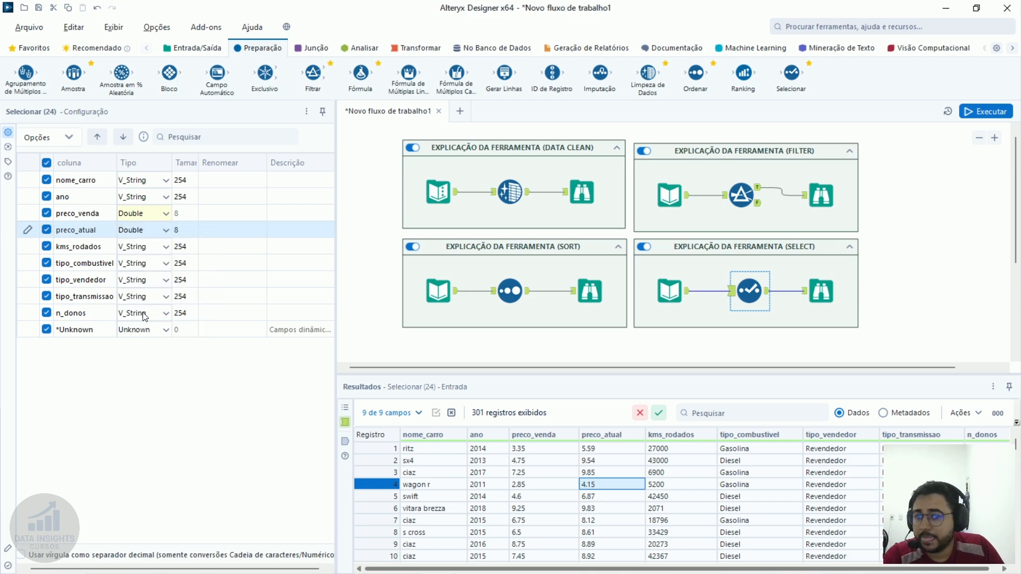
Set the type of kms_rodados to Int64 and of n_donos to Int32, checking the kms_rodados values in the results
click(75, 250)
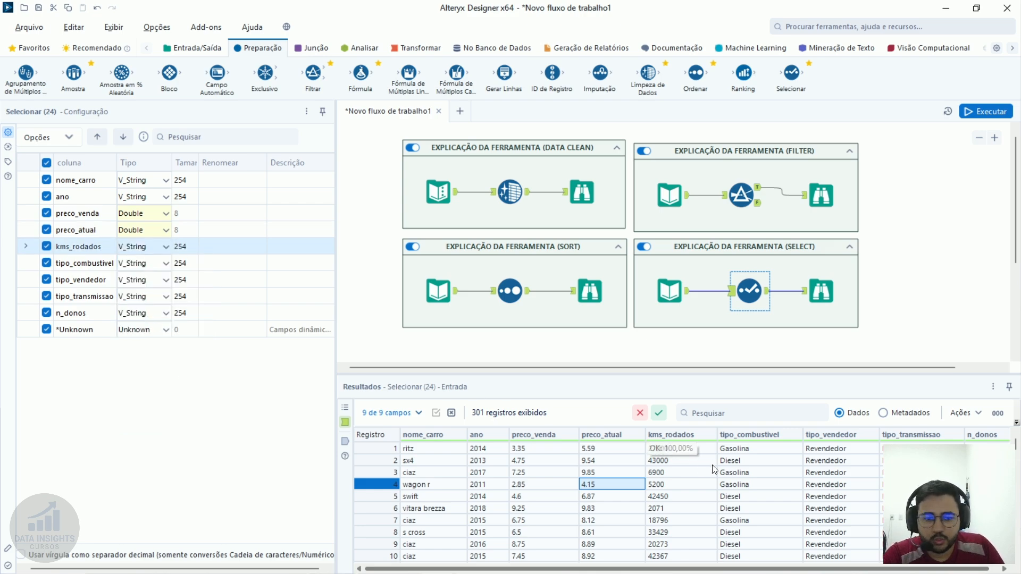
drag(673, 448, 677, 521)
click(154, 248)
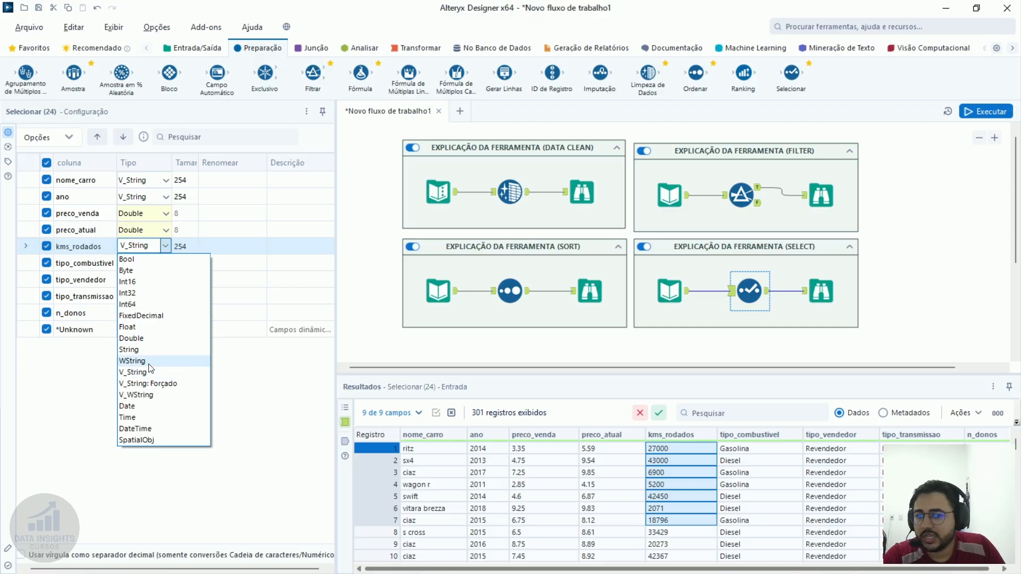
click(142, 304)
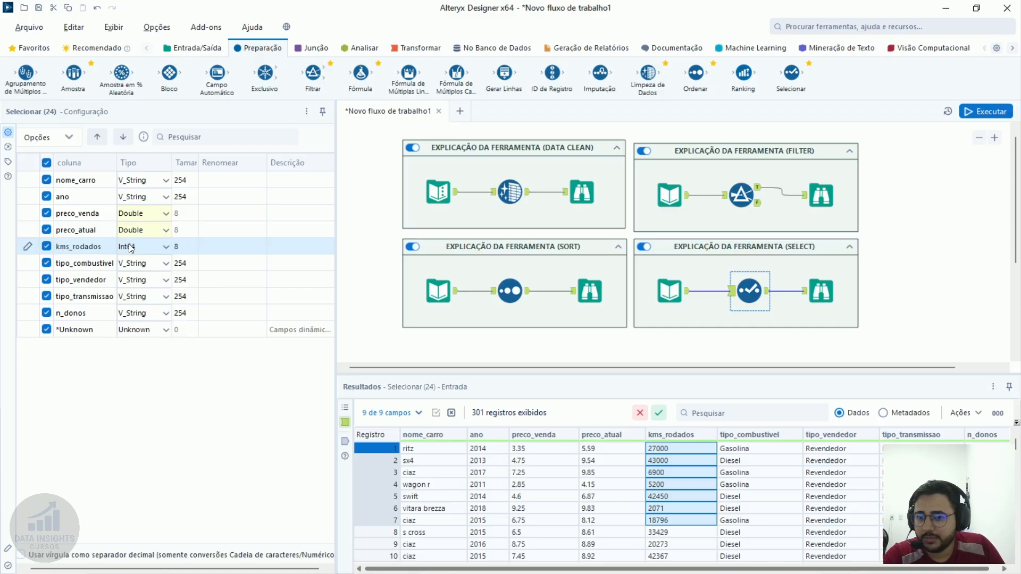
click(73, 315)
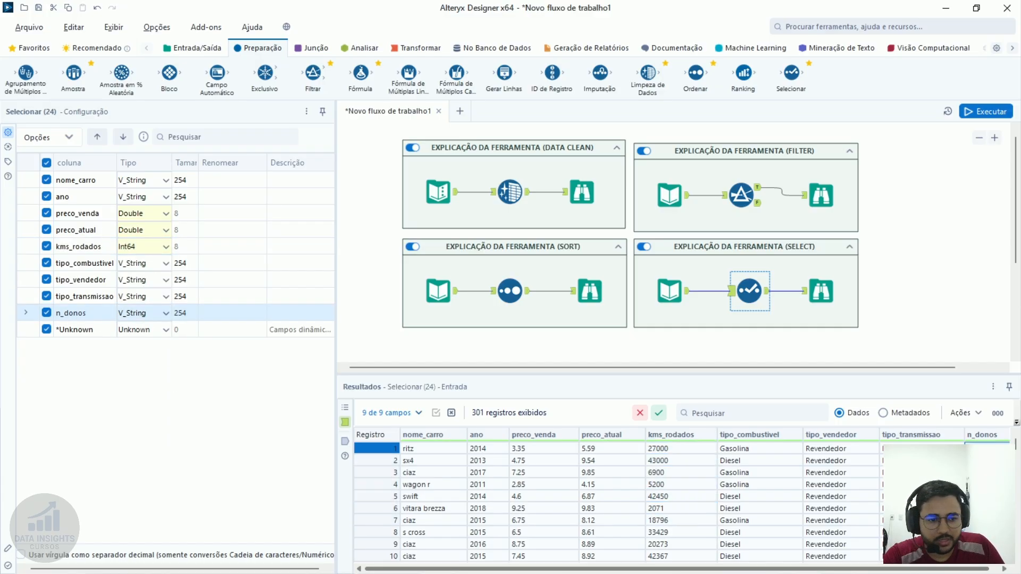
click(151, 317)
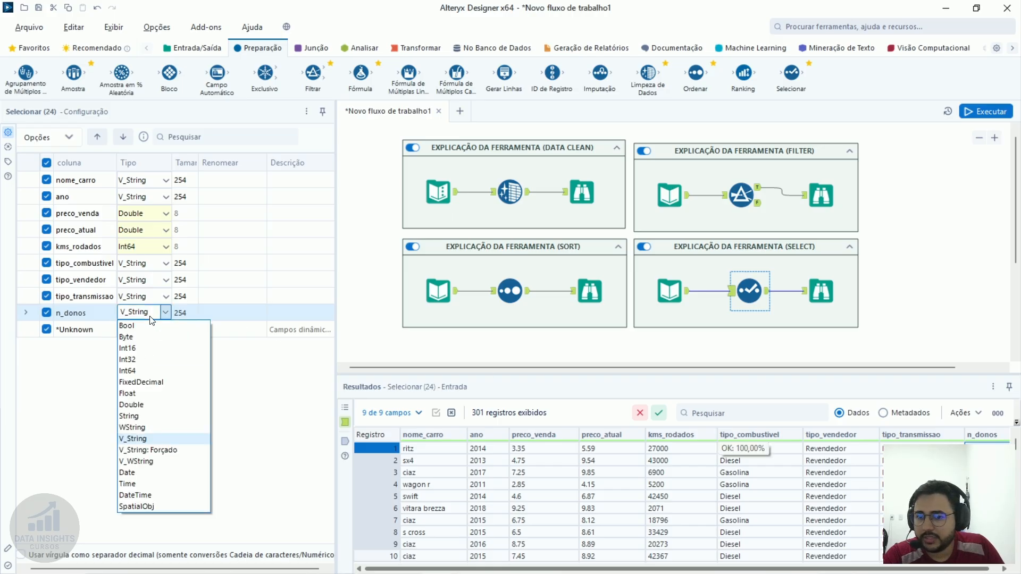
click(134, 359)
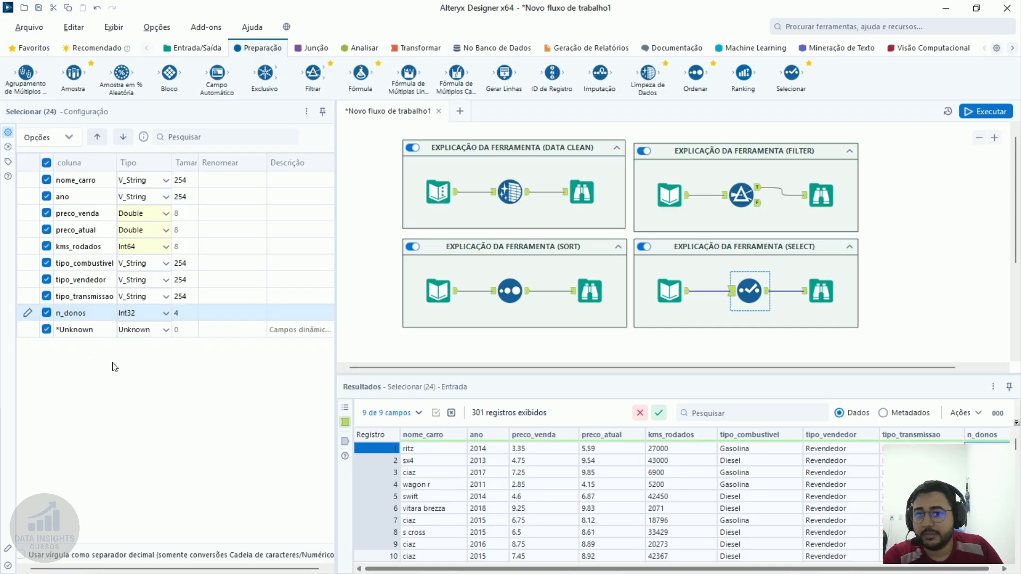
Highlight the text columns in Selecionar, and review the data types available for nome_carro without changing it
click(100, 182)
shift+click(100, 197)
drag(116, 269, 97, 294)
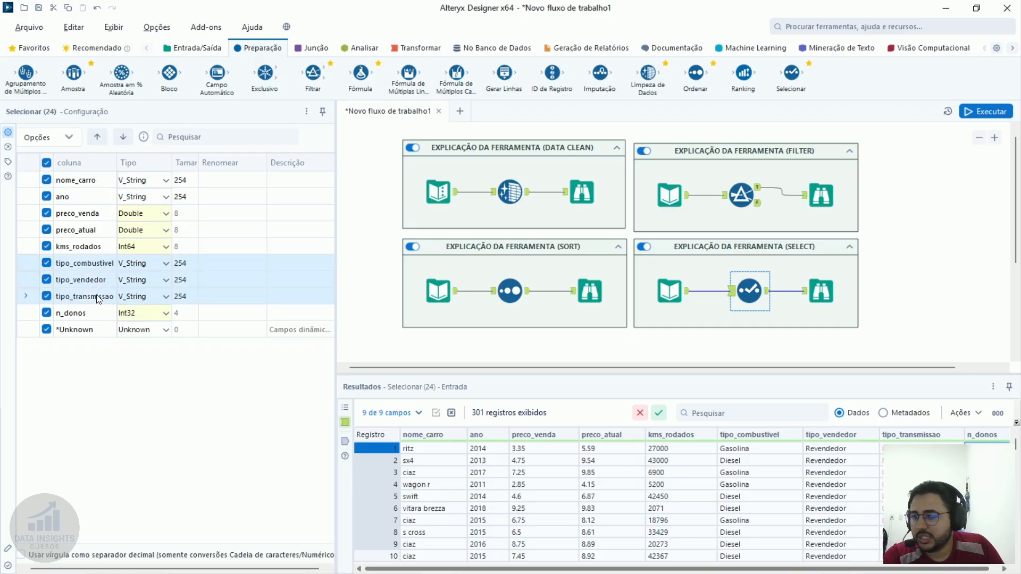
click(160, 181)
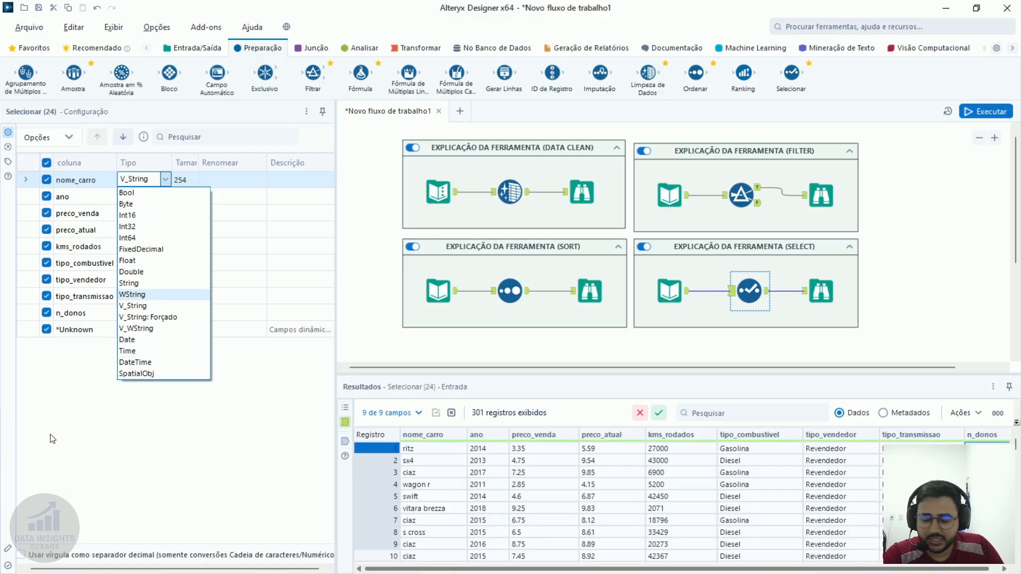
click(82, 457)
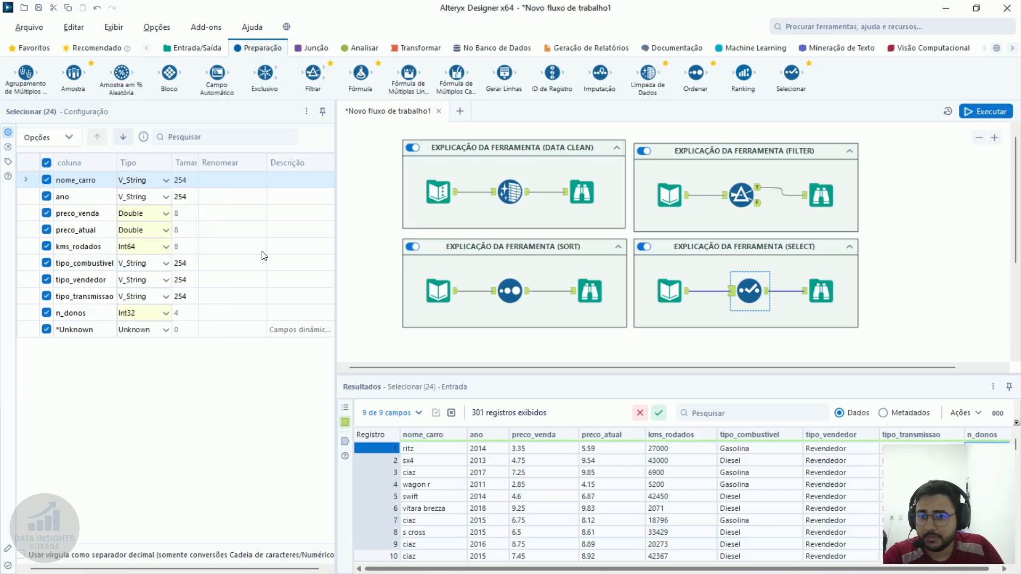
Rename nome_carro as Nome_Veiculo in the Selecionar tool, and run the workflow
click(262, 183)
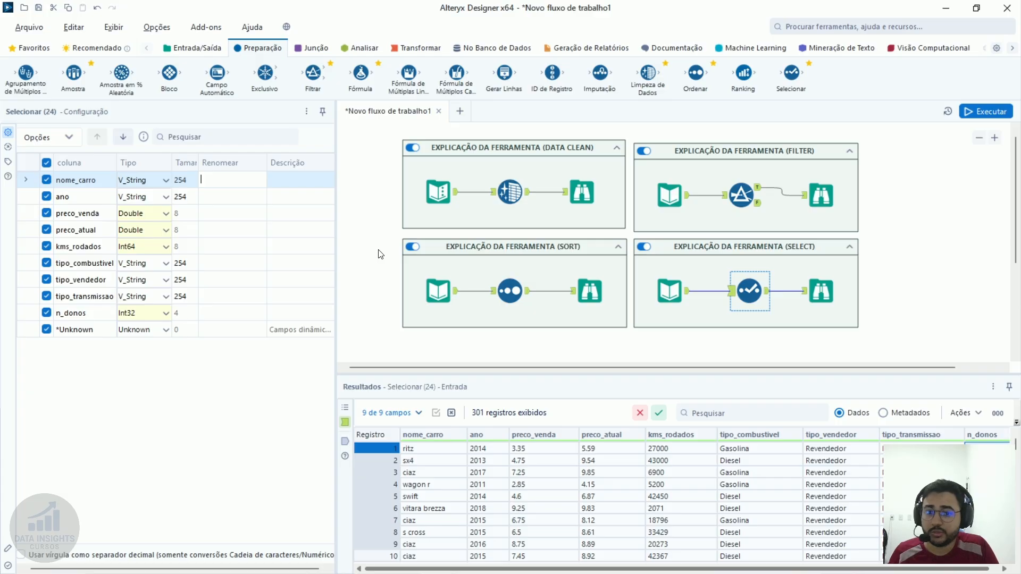
text(nO)
key(BackSpace)
key(BackSpace)
key(Caps_Lock)
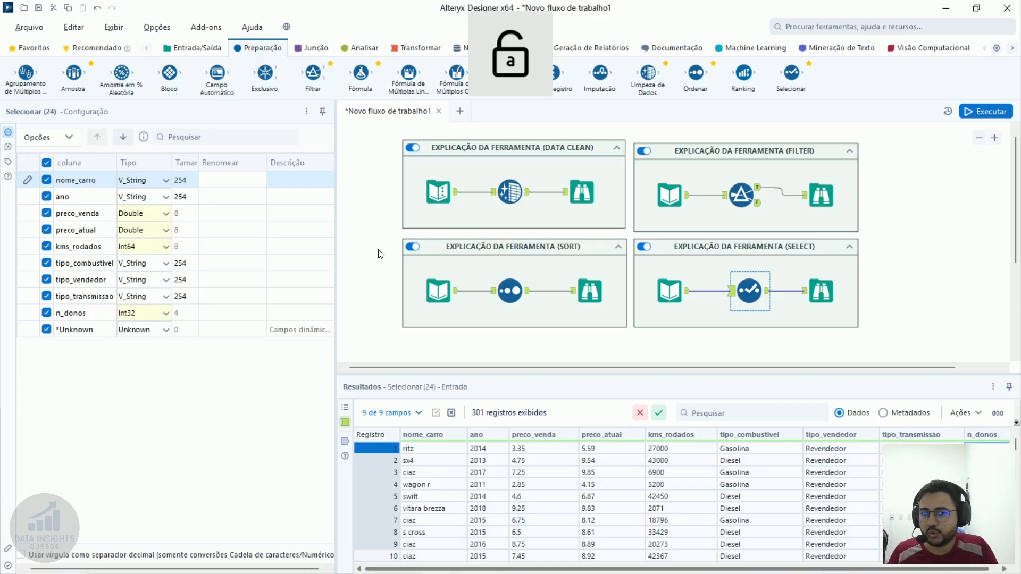
text(Nome_Veiculo)
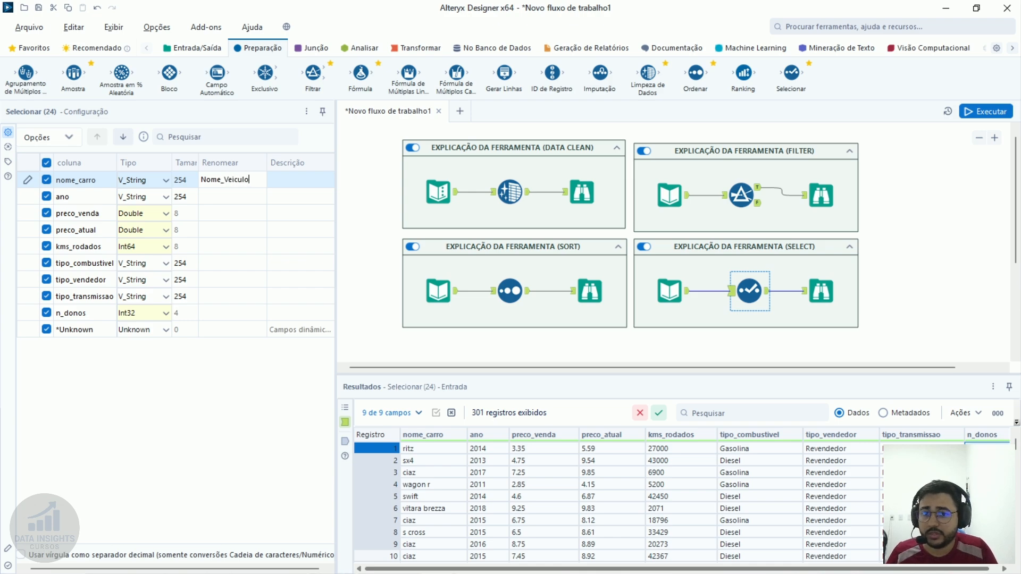
key(Return)
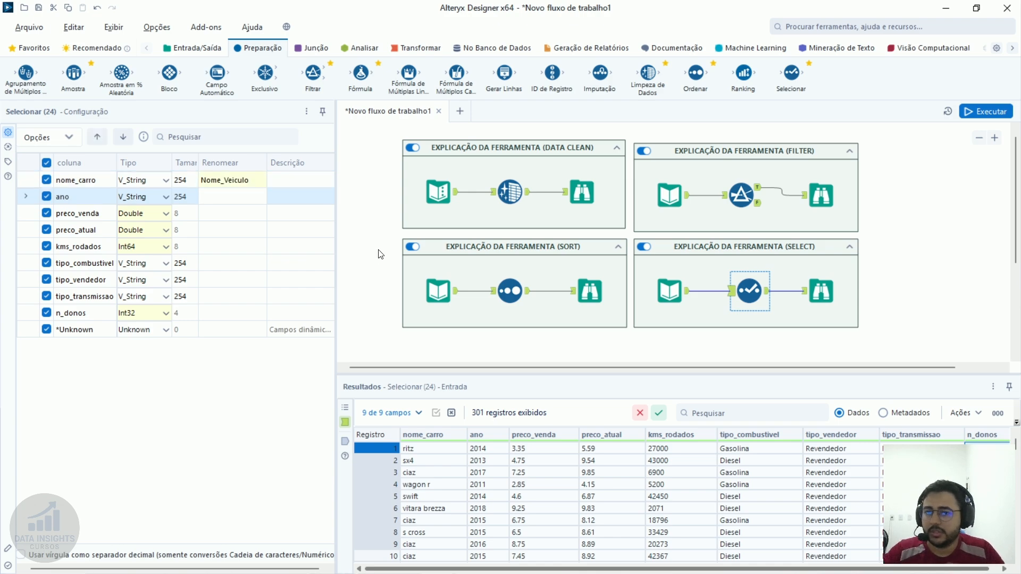
key(ctrl+r)
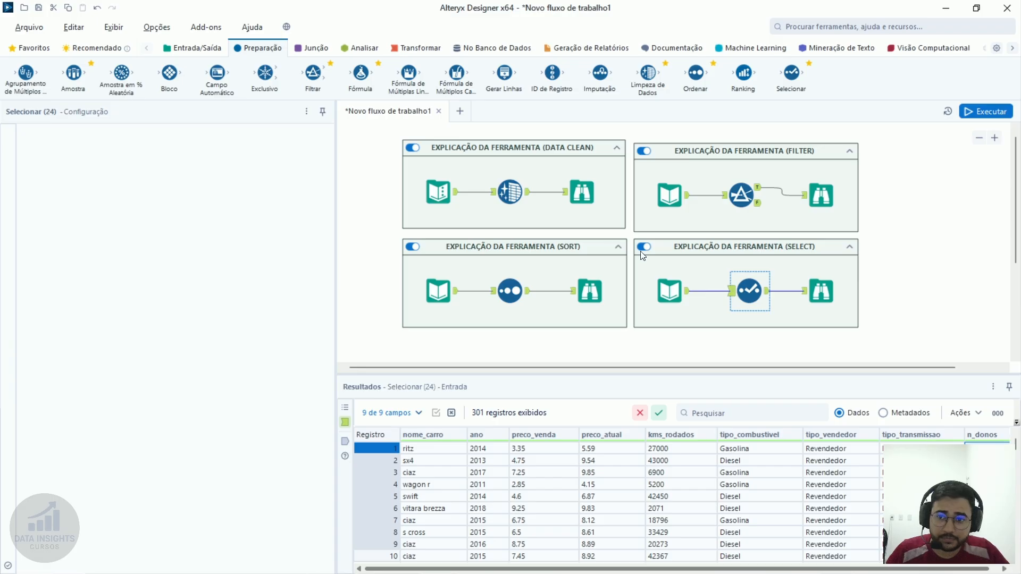
Compare the column names in Selecionar's input, output and Navegar results, and highlight all the fields in its configuration
click(766, 293)
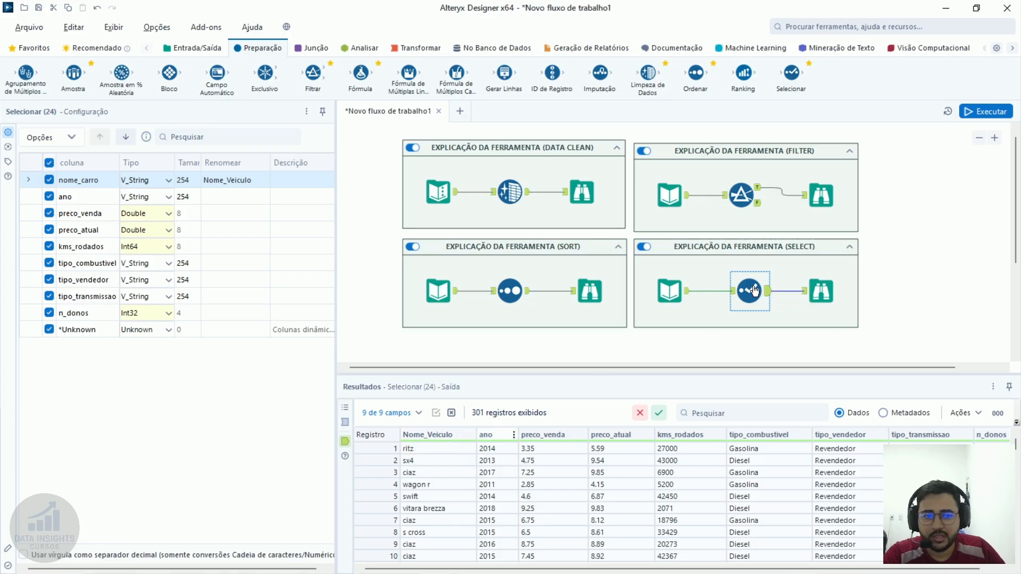
click(733, 290)
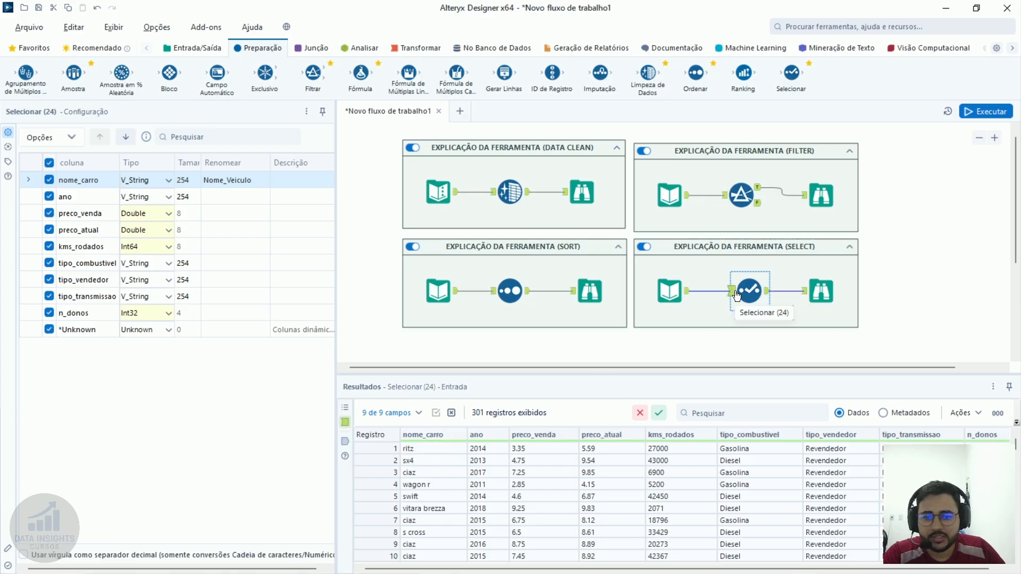
click(827, 294)
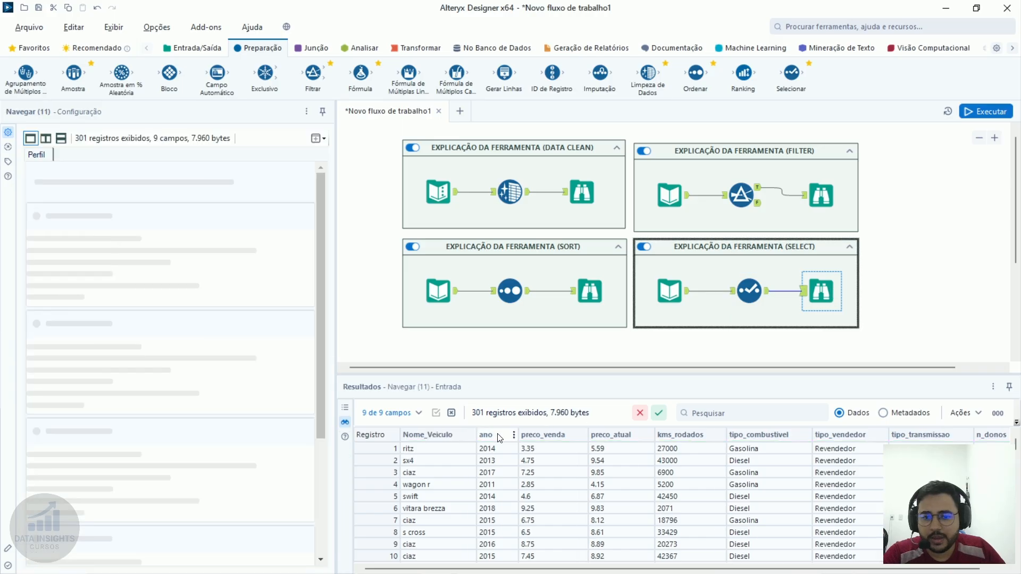
click(768, 290)
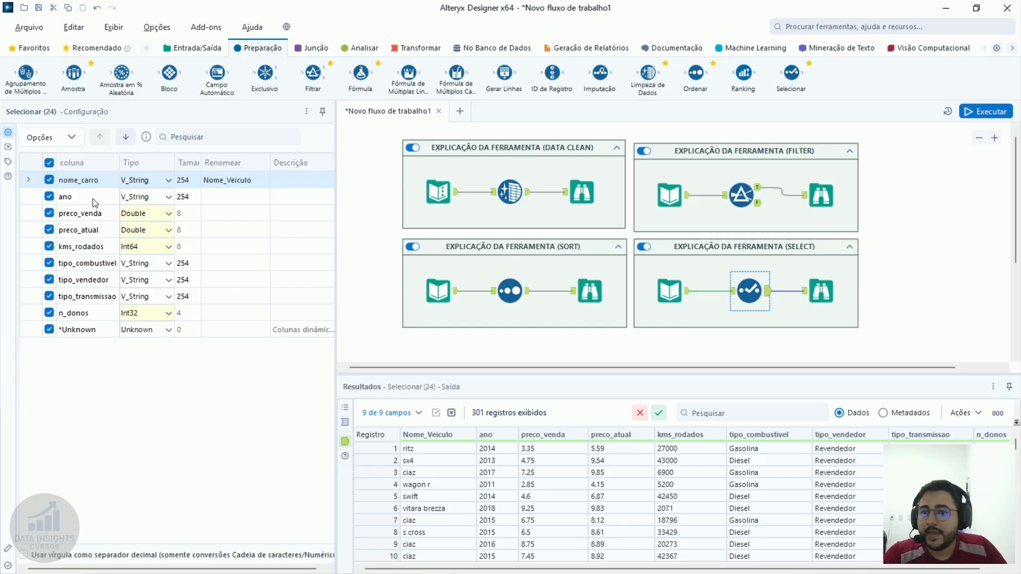
drag(94, 199, 95, 297)
mouse_move(87, 332)
mouse_down()
mouse_move(84, 174)
mouse_move(87, 324)
mouse_up()
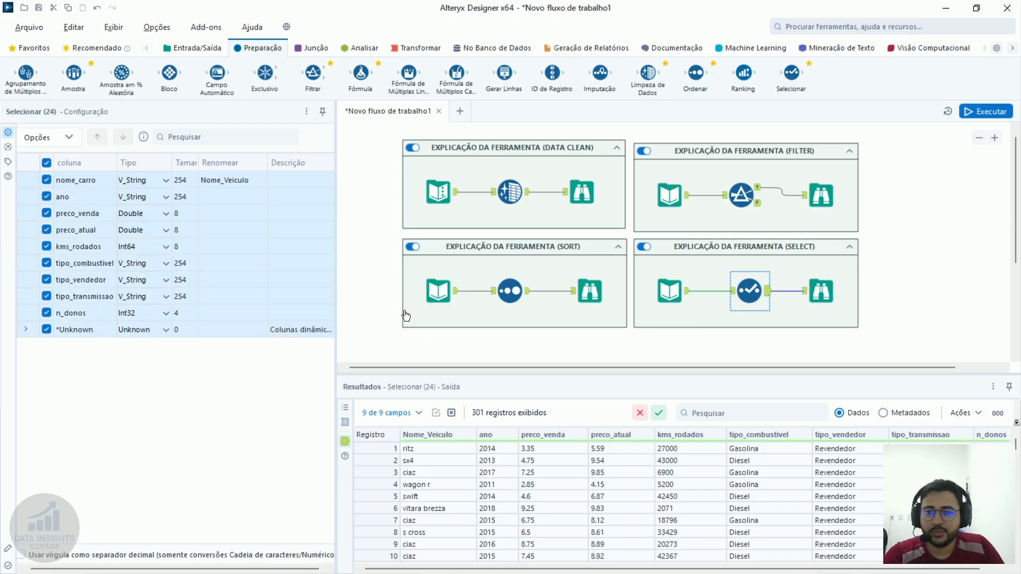
Remove nome_carro from the Ordenar tool's sort columns, and set the order of ano to Crescente
click(504, 292)
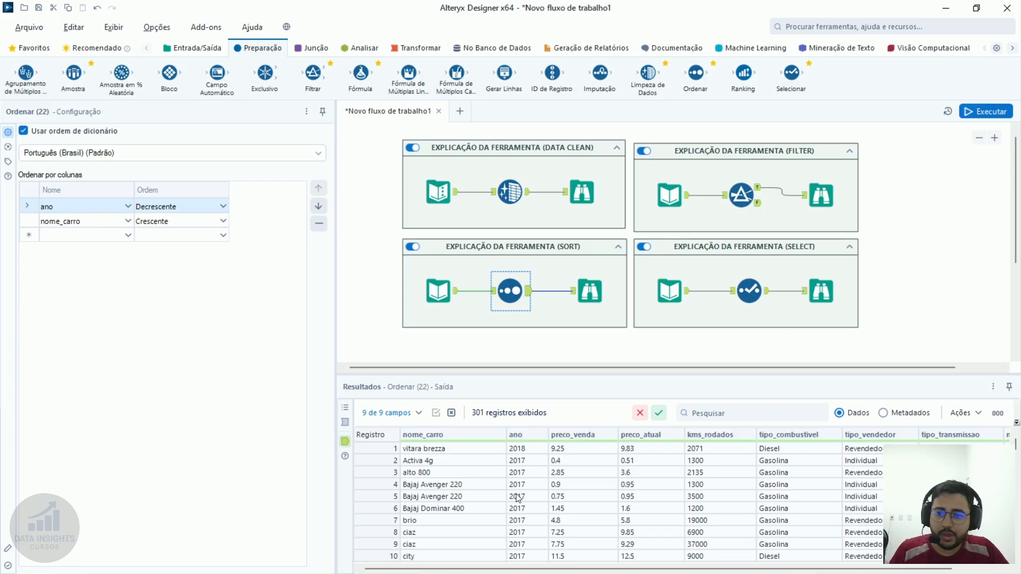
click(34, 221)
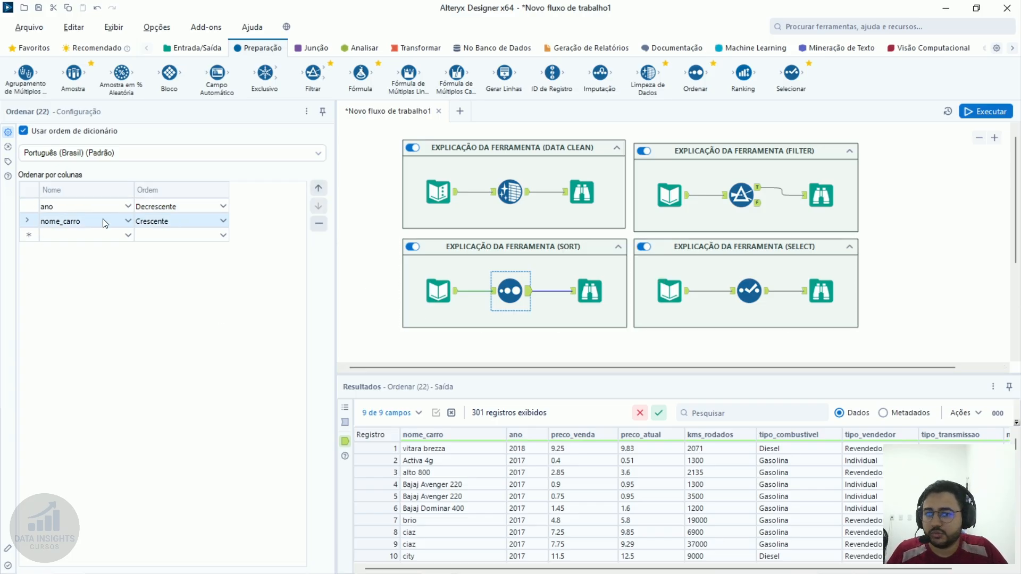
click(319, 224)
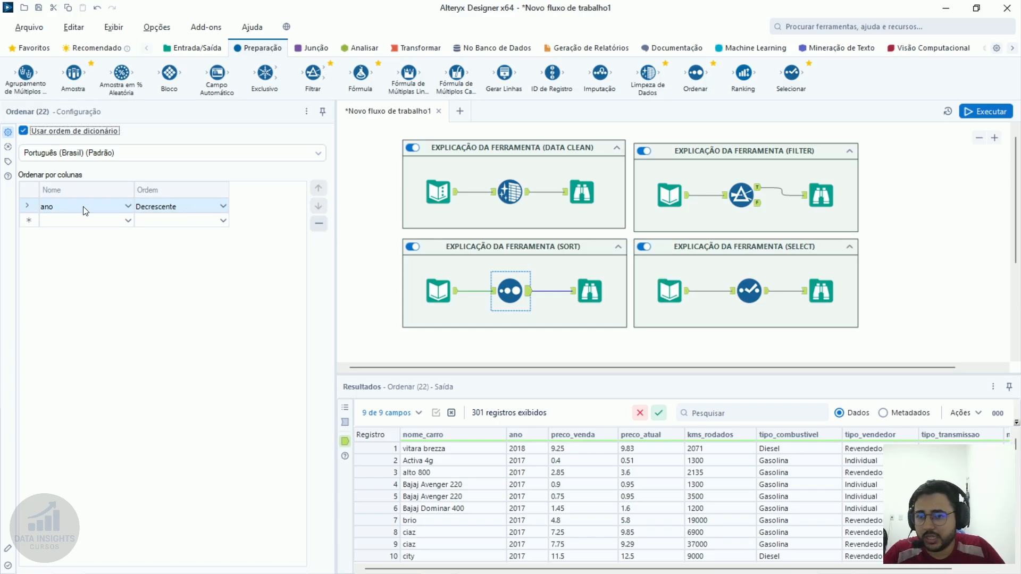
click(192, 211)
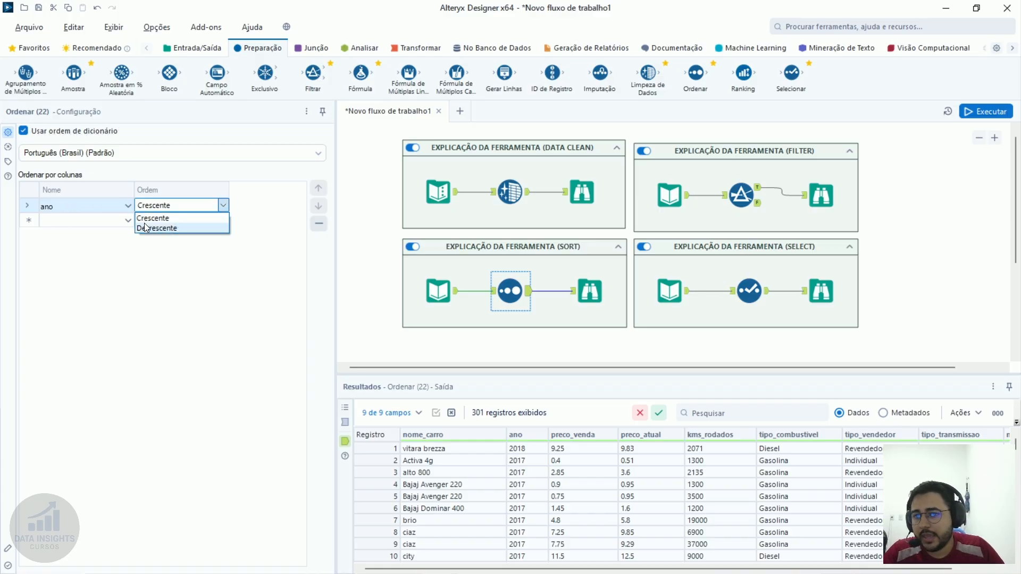
click(155, 218)
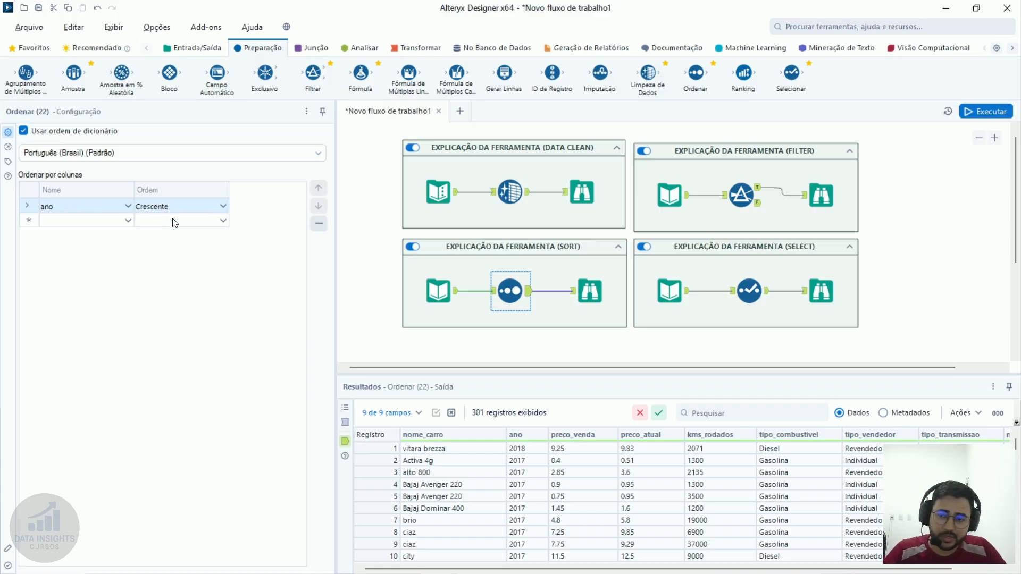
click(169, 209)
click(167, 220)
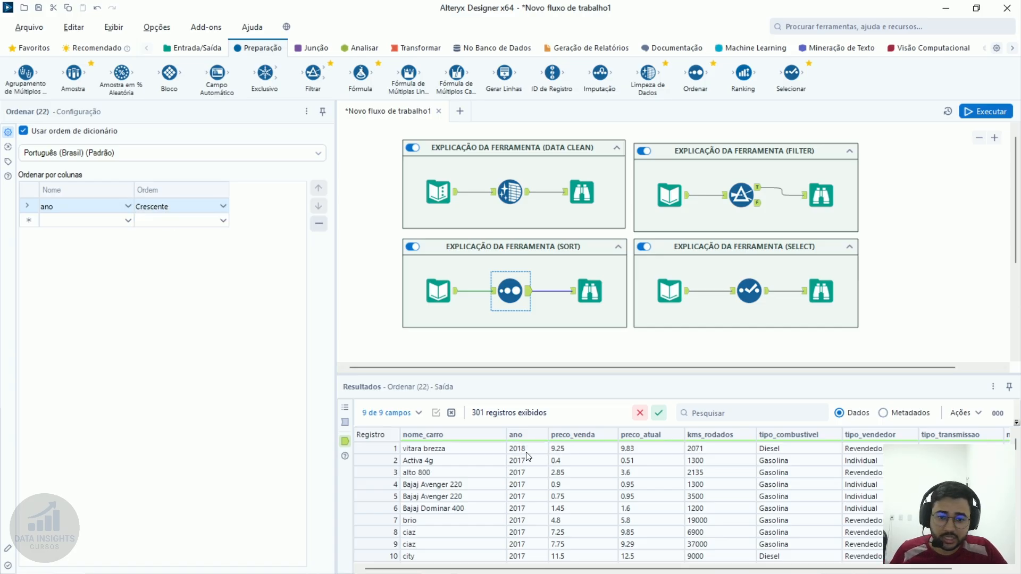
Run the workflow, and examine the order of the ano values in the SORT container's Navegar results
drag(525, 450, 522, 508)
click(554, 313)
key(ctrl+r)
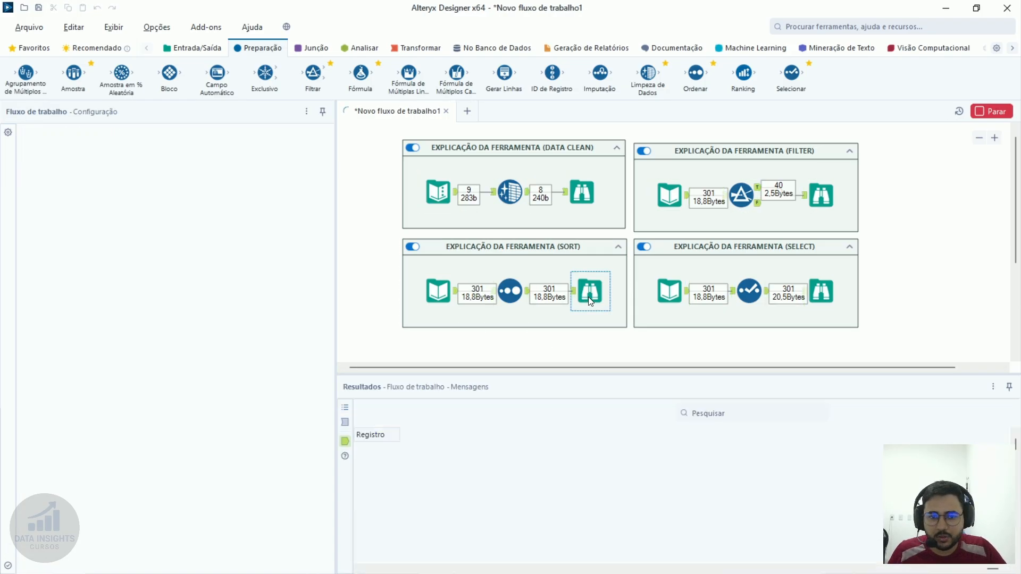
click(588, 296)
drag(526, 449, 525, 531)
scroll(526, 505, down, 20)
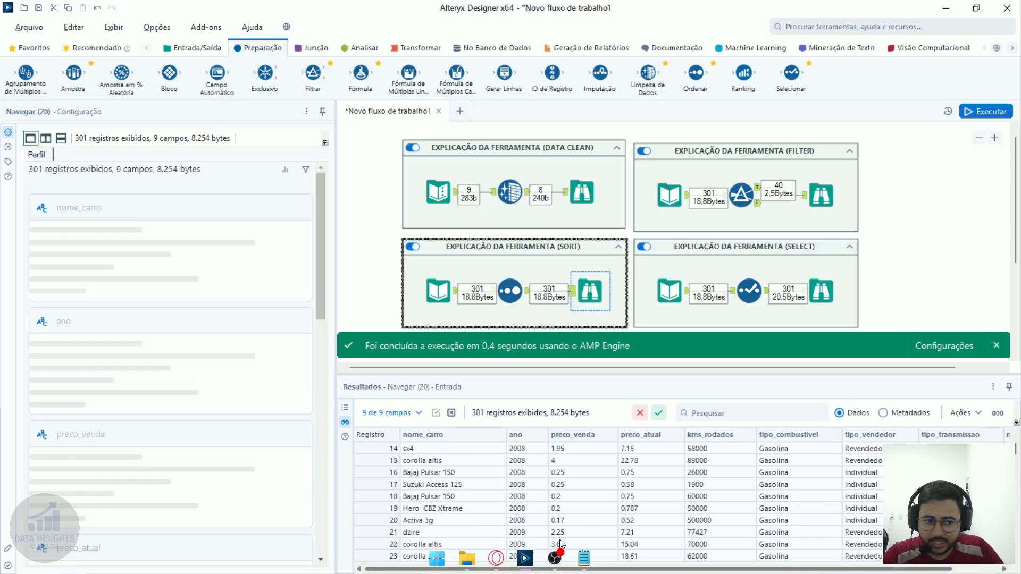
scroll(524, 502, up, 20)
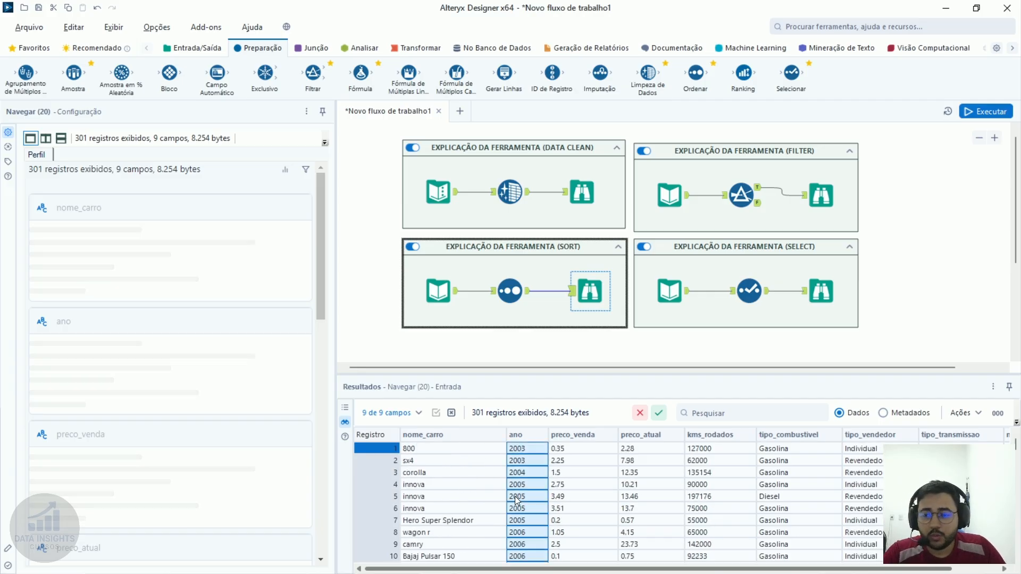
click(514, 497)
Add nome_carro in Crescente order as the second sort column of Ordenar, after ano
click(510, 291)
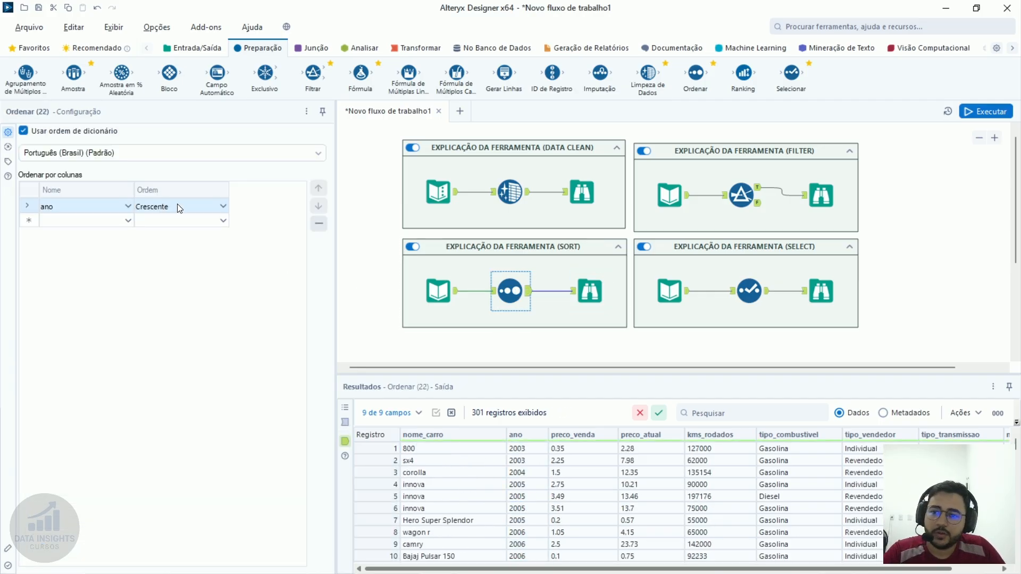
click(98, 226)
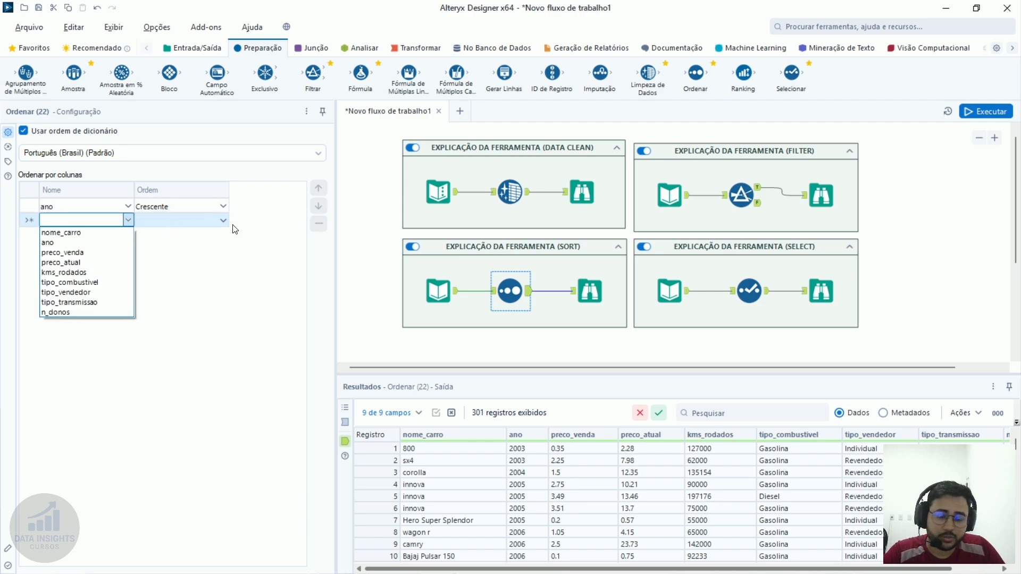
click(102, 233)
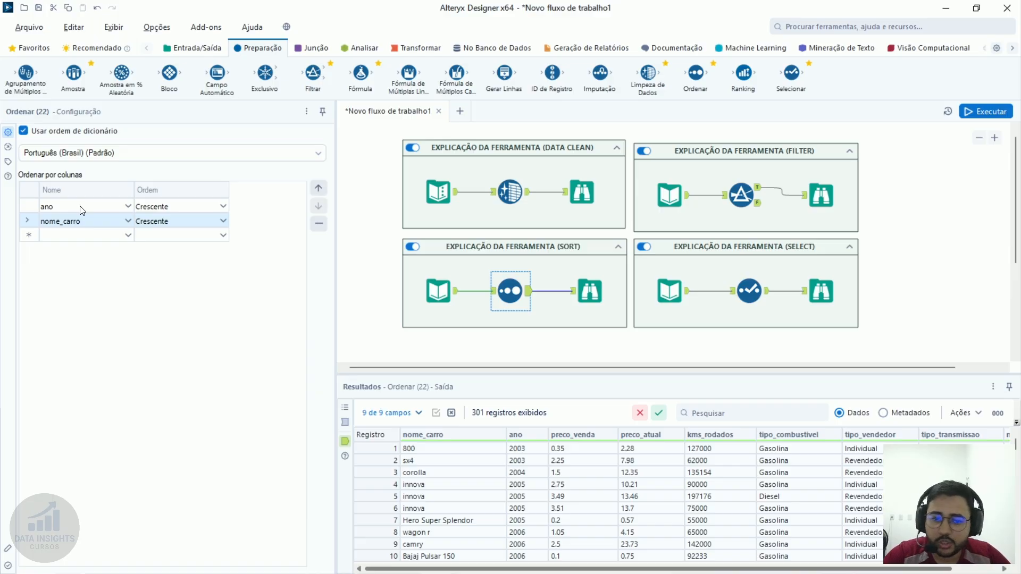
click(35, 210)
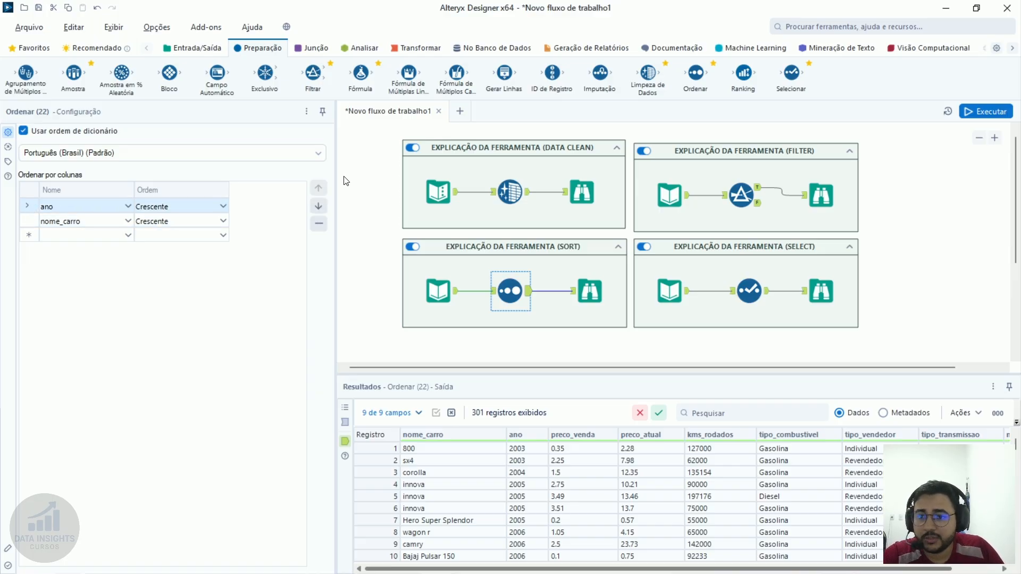
Run the workflow, and check how the car names are sorted within each year in the SORT container's Navegar results
click(986, 111)
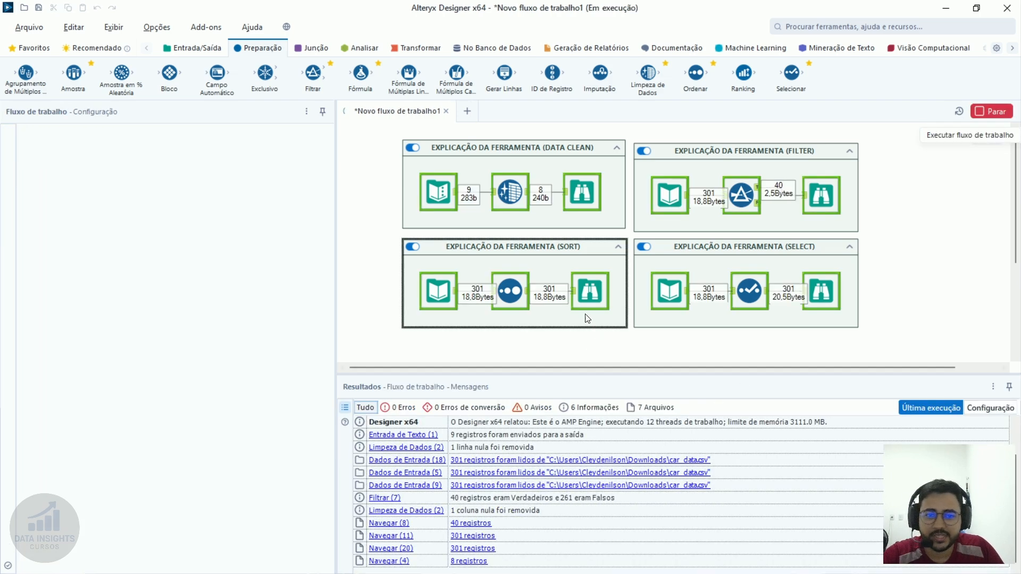
click(590, 295)
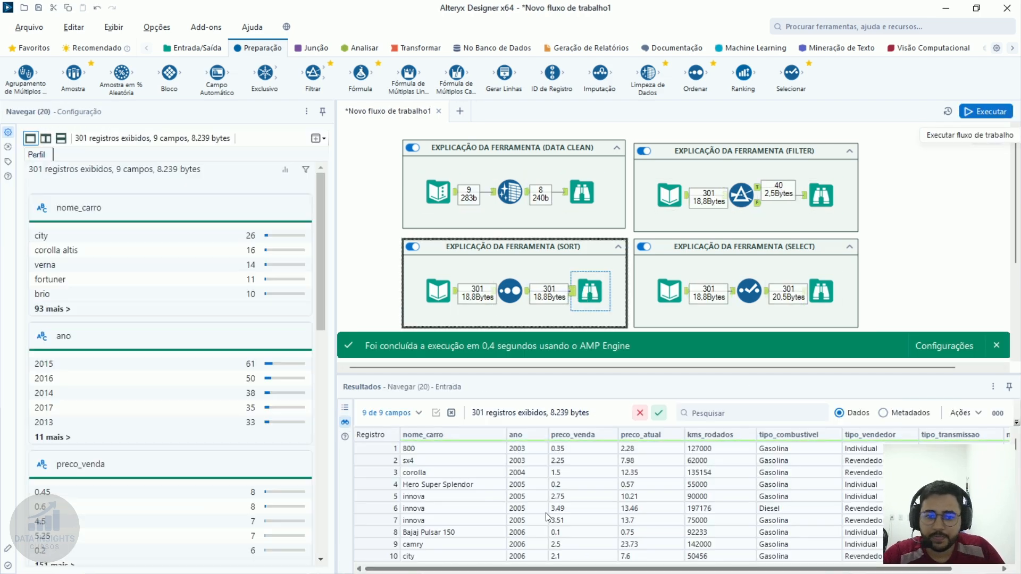
click(535, 449)
drag(524, 472, 530, 484)
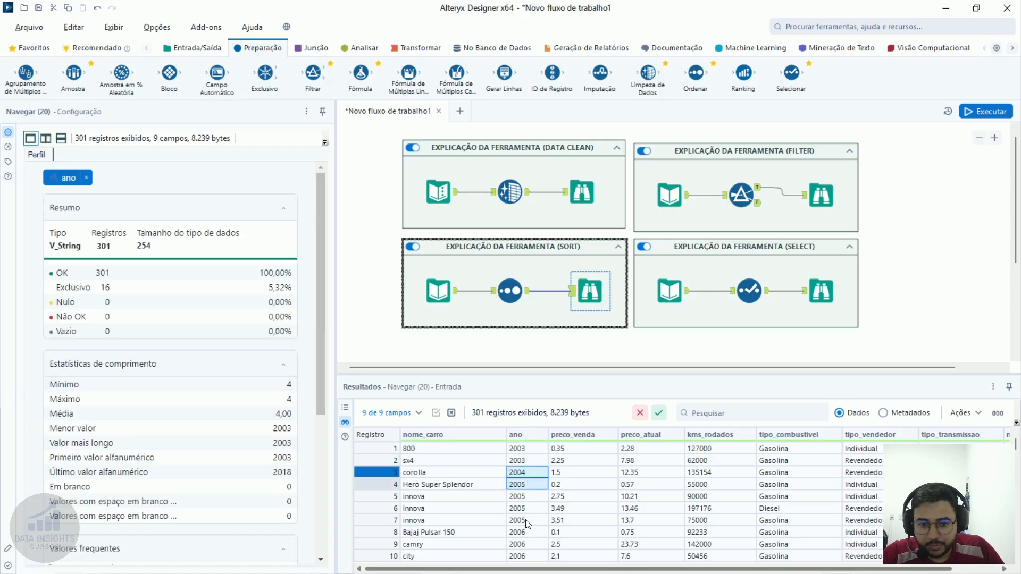
Set the order of ano to Decrescente in Ordenar, and run the workflow
click(510, 291)
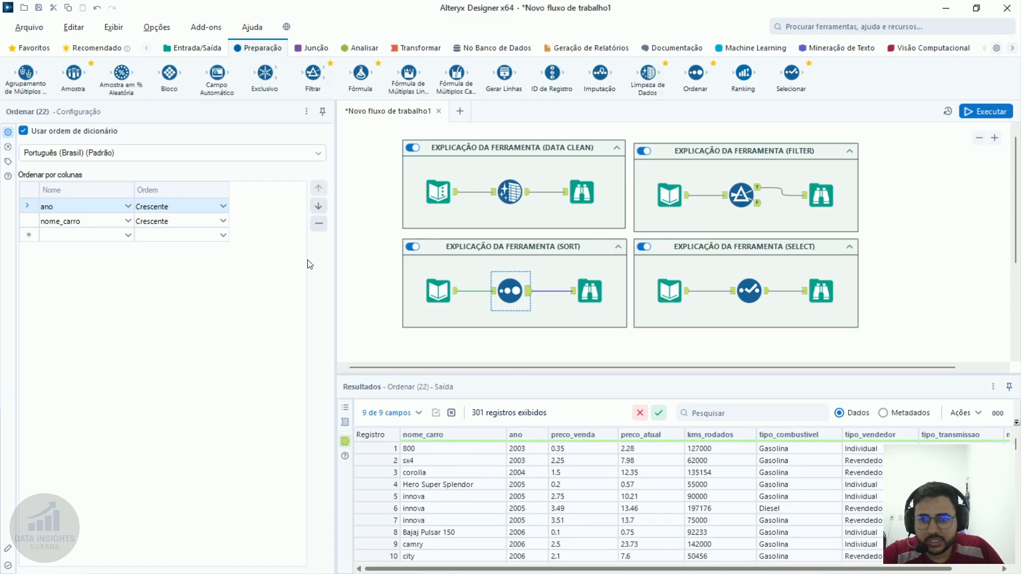
click(168, 207)
click(166, 230)
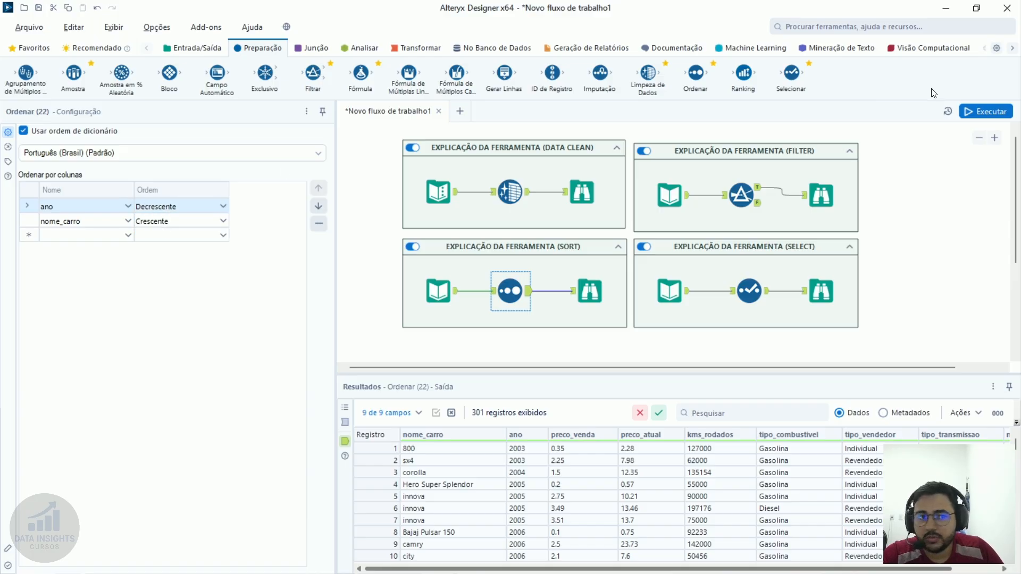
click(990, 112)
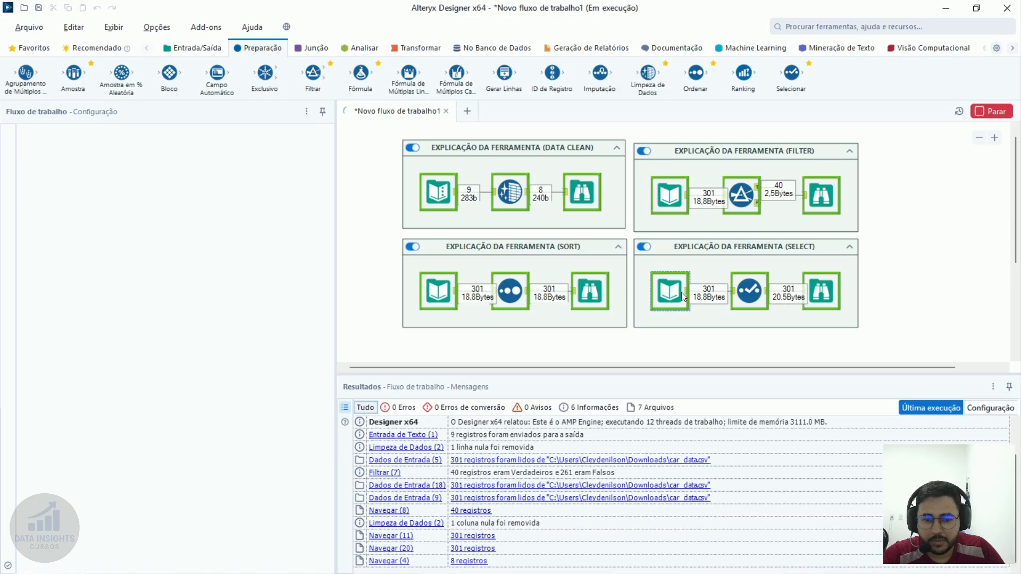
Examine the order of years and car names for 2018, 2017 and 2016 in the Navegar results, and reopen Ordenar's configuration
click(601, 310)
drag(526, 472, 461, 465)
click(461, 461)
click(526, 460)
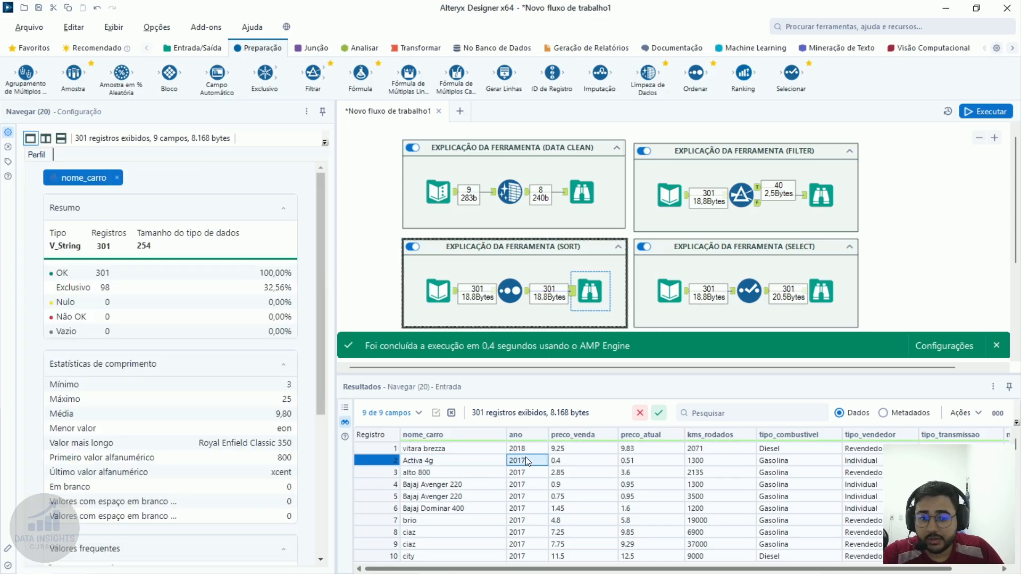
drag(537, 447, 440, 448)
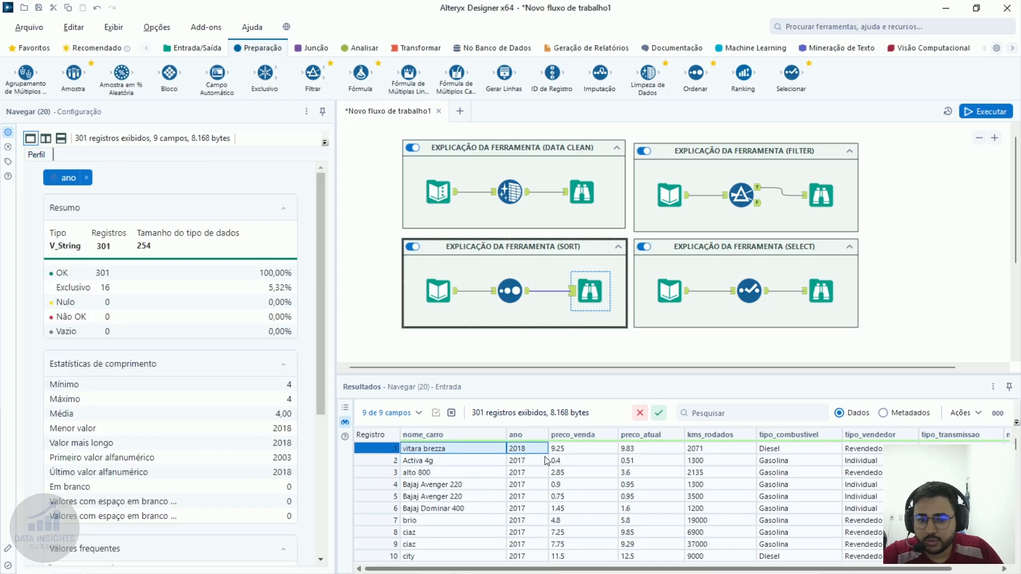
drag(531, 461, 457, 507)
click(429, 509)
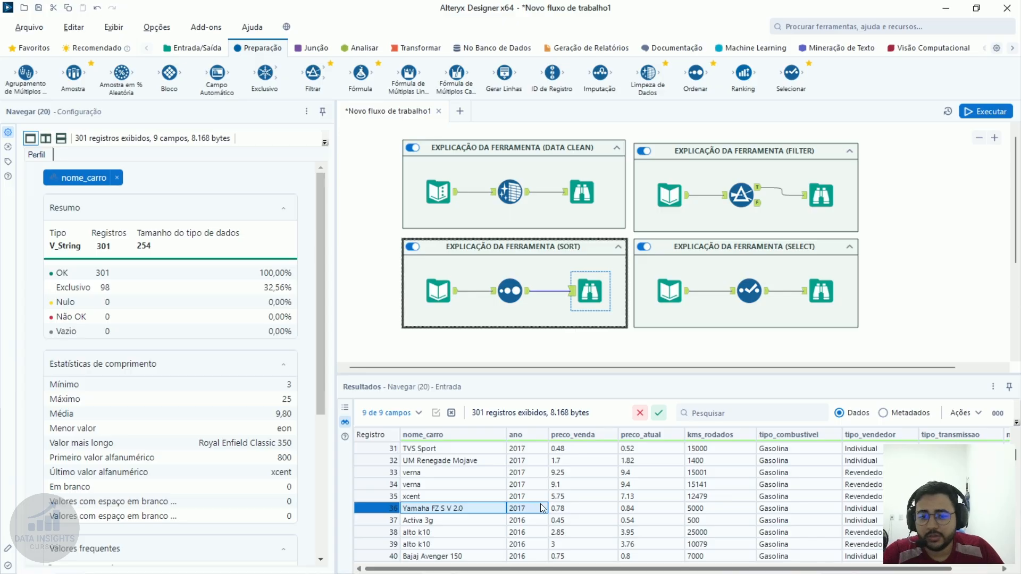
click(536, 520)
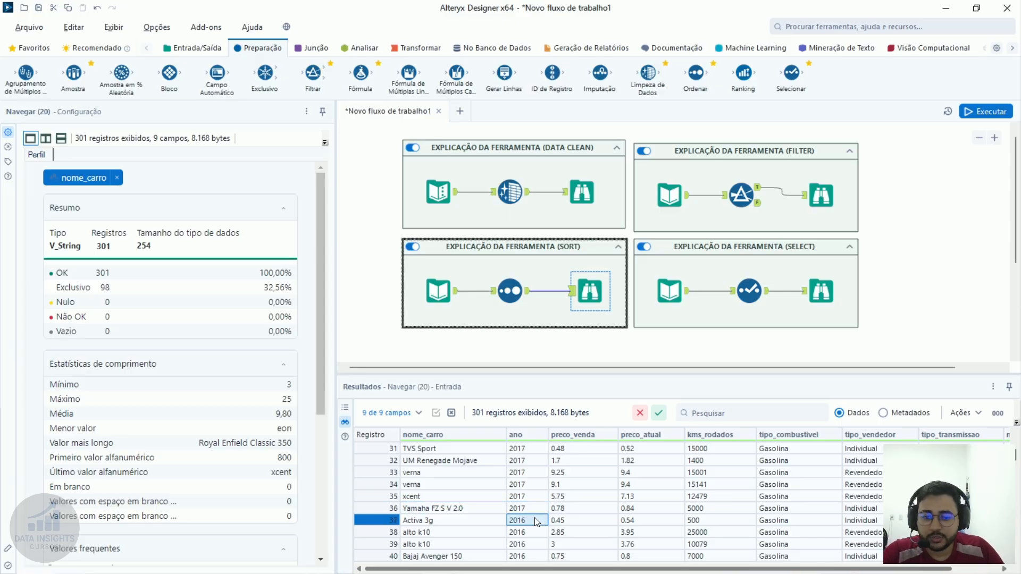
drag(537, 522, 440, 532)
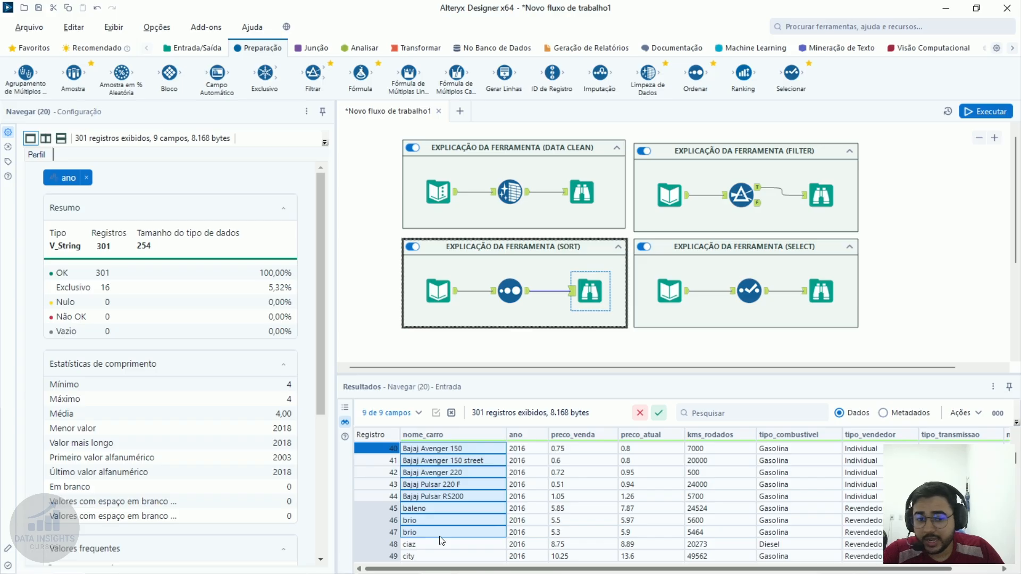
click(509, 291)
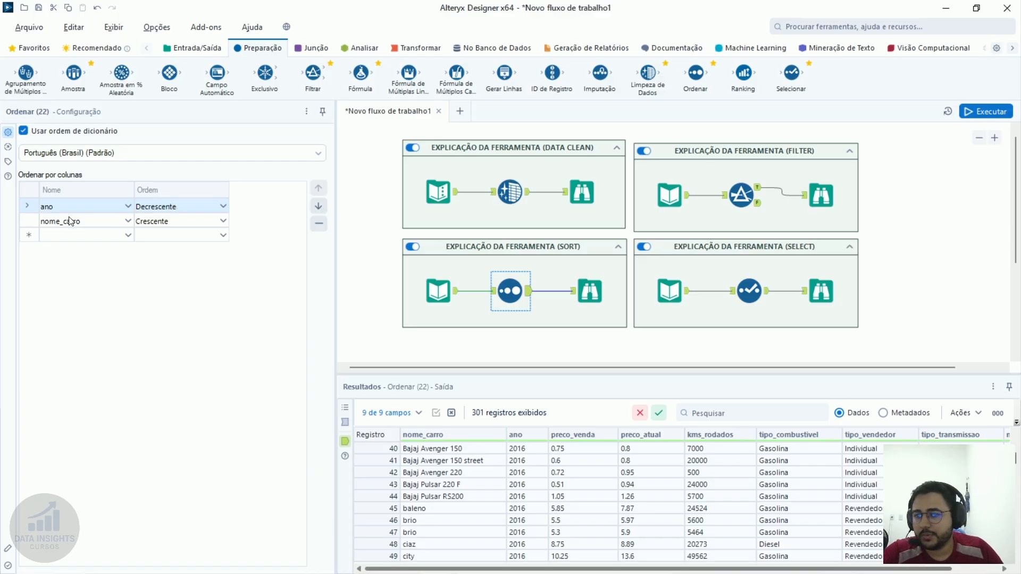
Move nome_carro above ano in the sort priority of Ordenar, and run the workflow
click(33, 227)
click(312, 188)
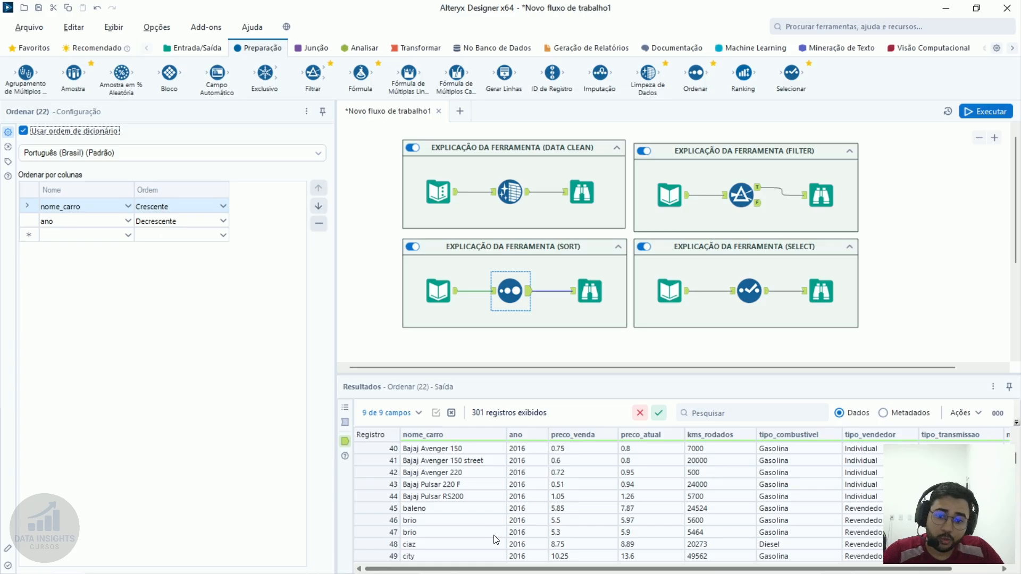
scroll(496, 537, up, 13)
click(986, 111)
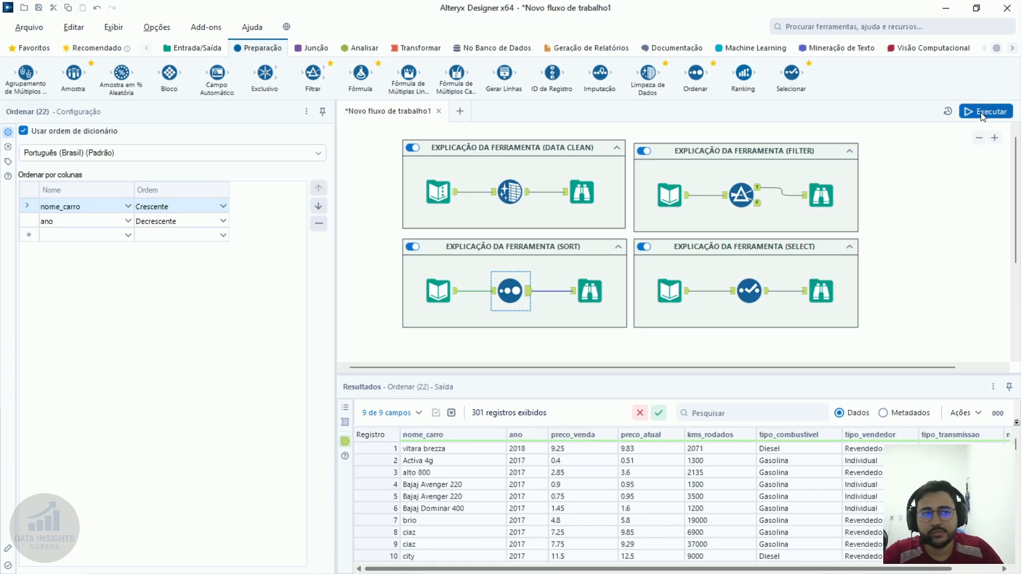
Examine how years are ordered within each car name in the SORT container's Navegar results, and reopen Ordenar's configuration
click(590, 291)
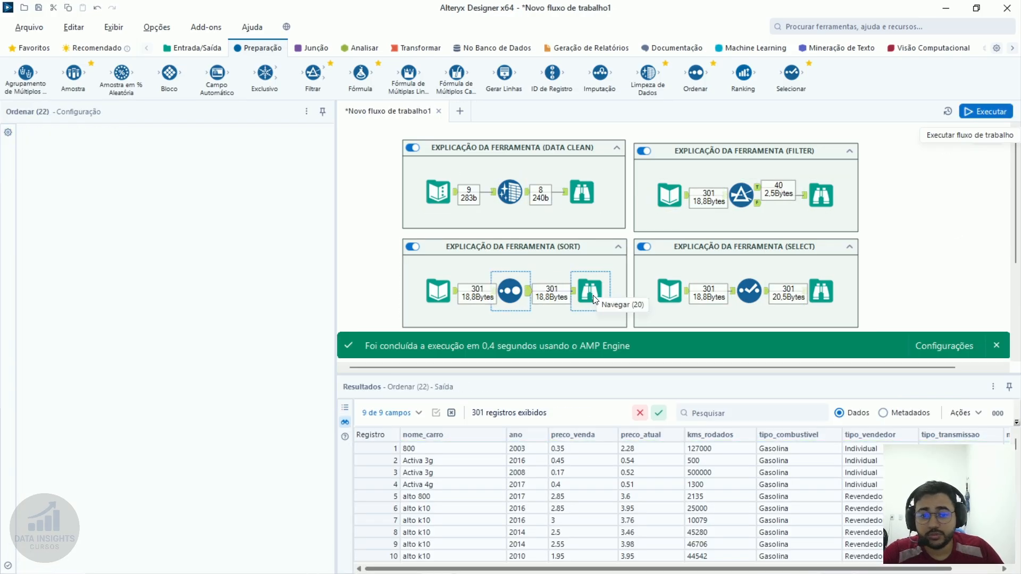
click(447, 452)
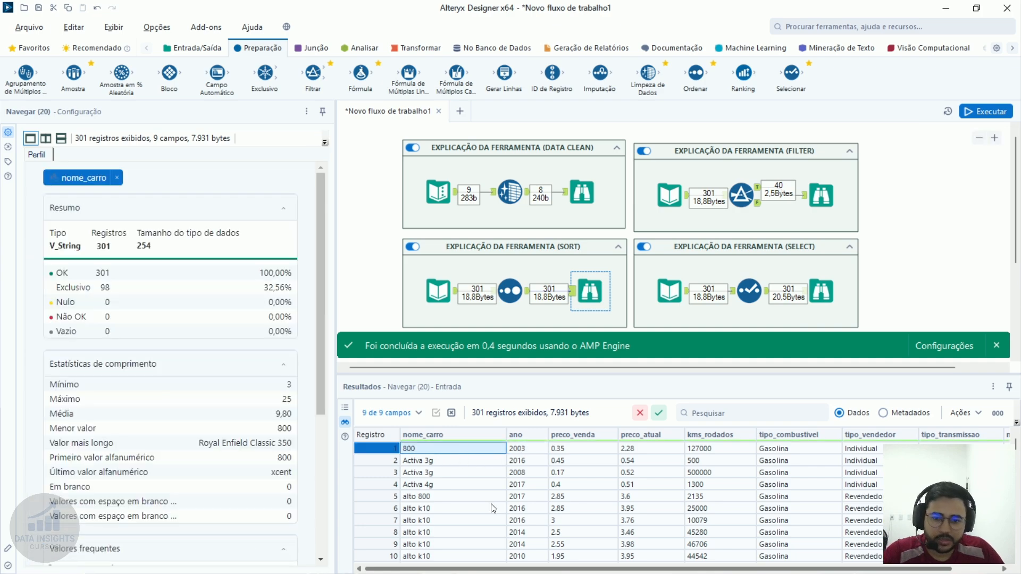
click(466, 463)
drag(532, 463, 441, 534)
scroll(457, 495, up, 3)
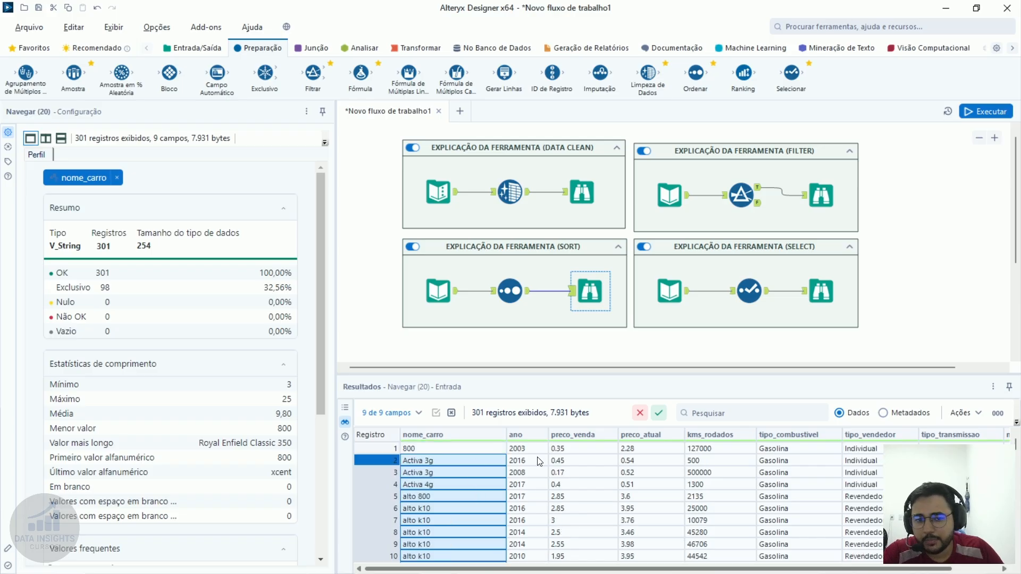
scroll(534, 495, down, 4)
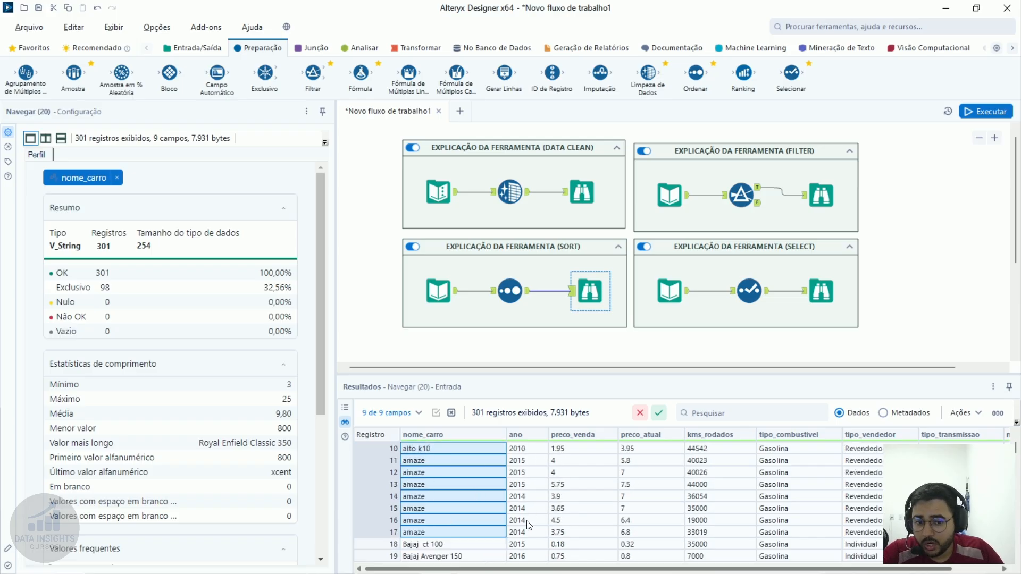
scroll(536, 482, up, 4)
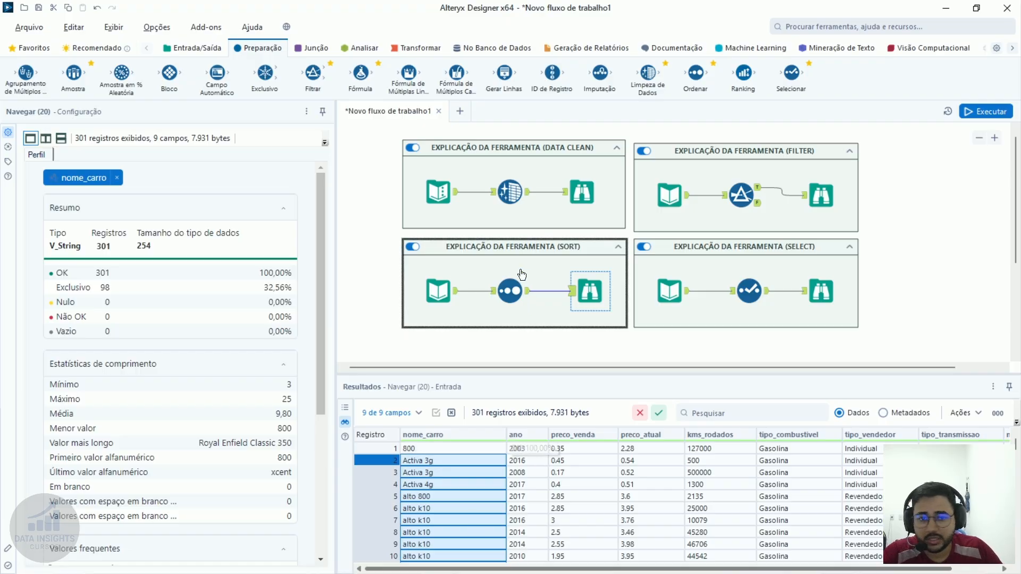
click(511, 289)
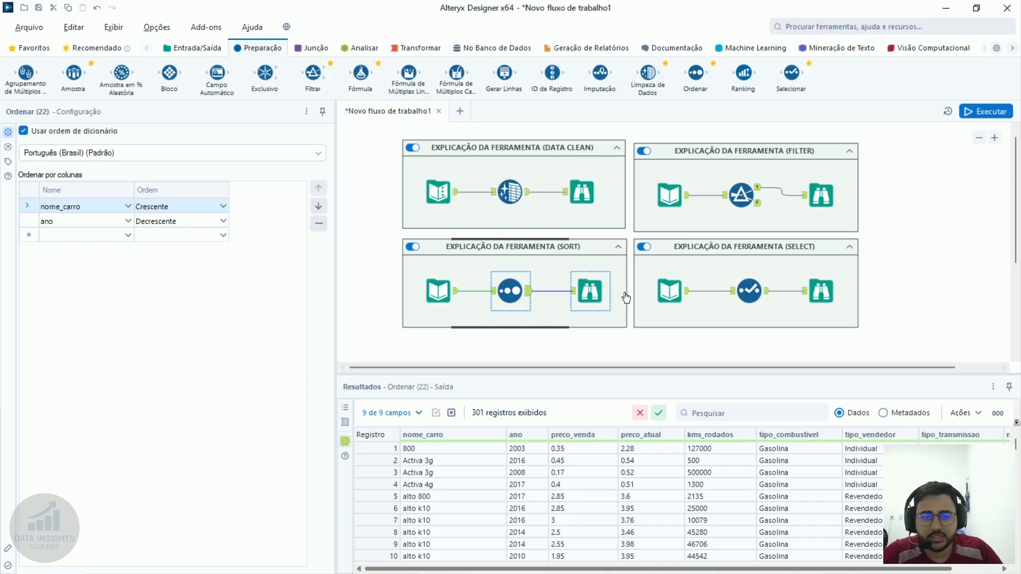
Run the workflow with Filtrar selected in the FILTER container, and examine the records in its True output
click(662, 193)
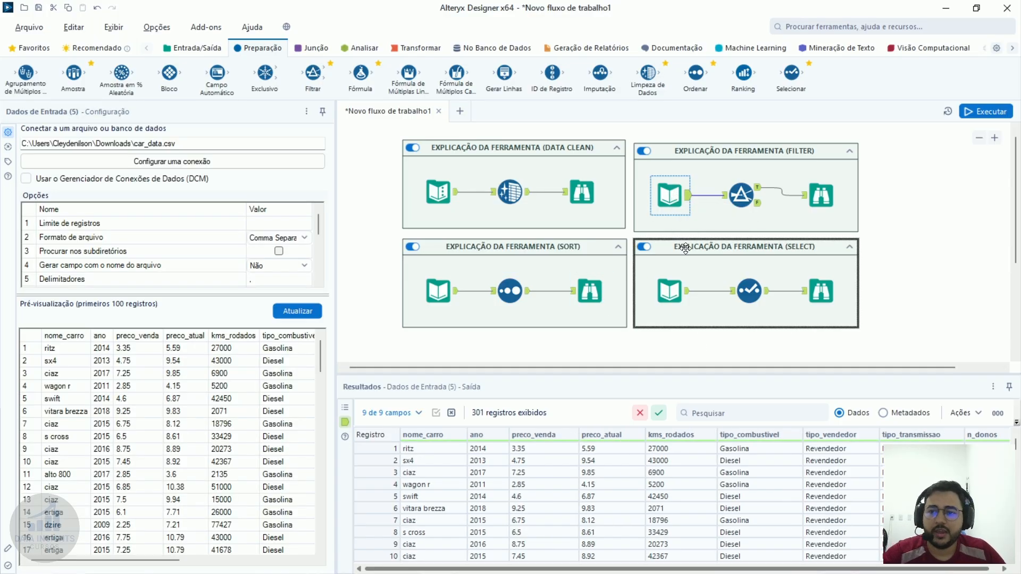
click(767, 190)
click(741, 195)
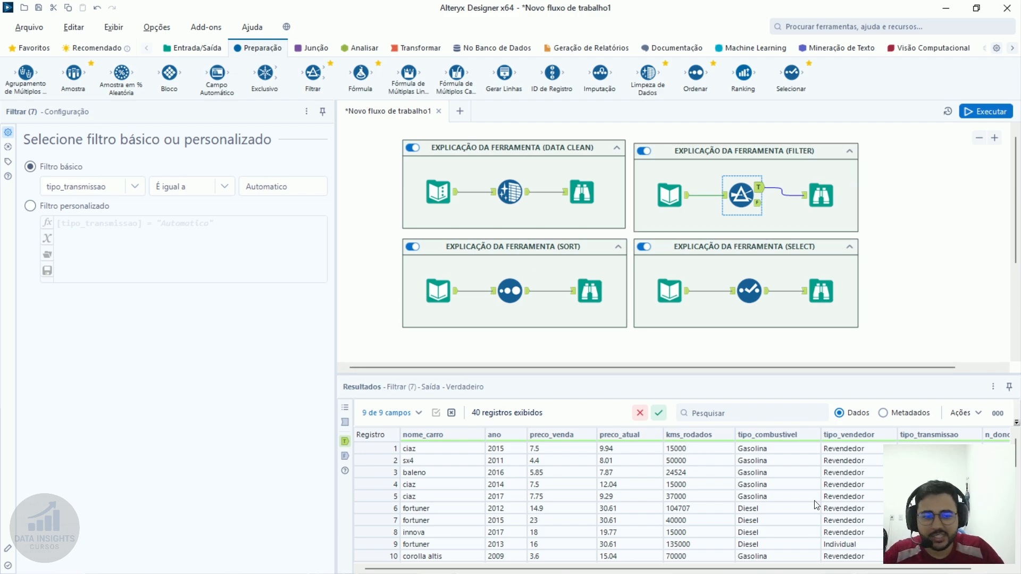
click(939, 449)
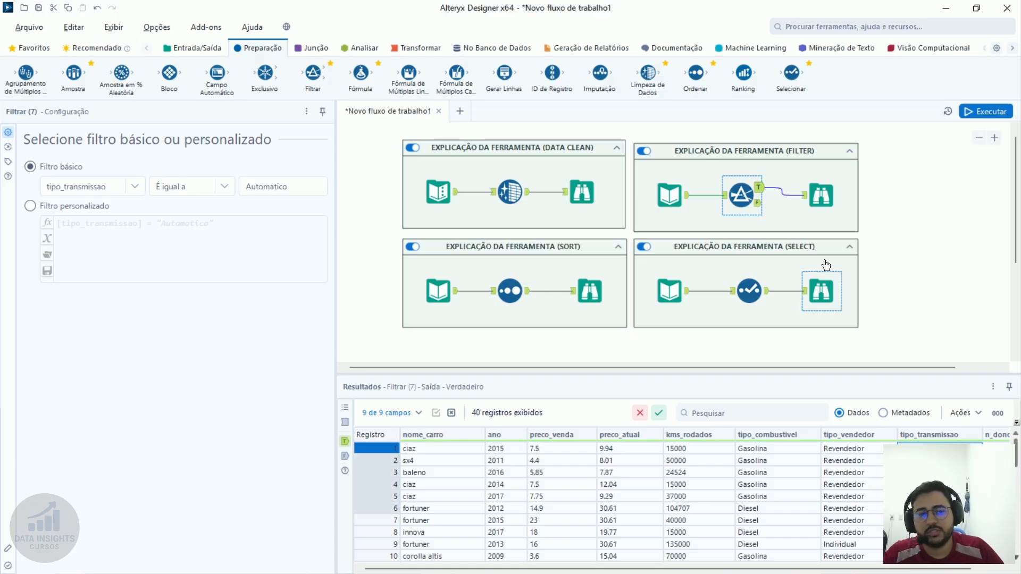
click(776, 212)
key(ctrl+r)
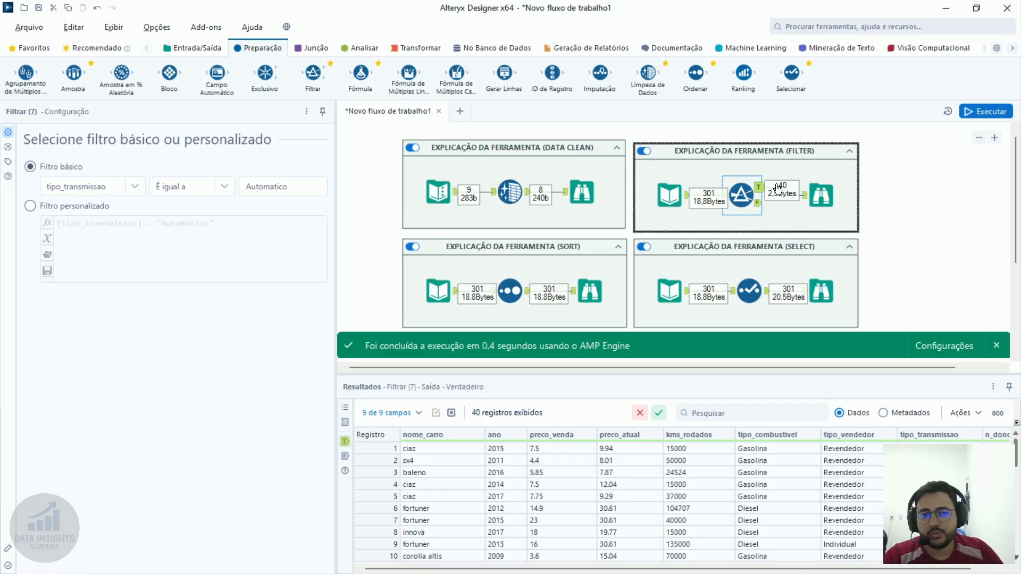
scroll(692, 518, down, 10)
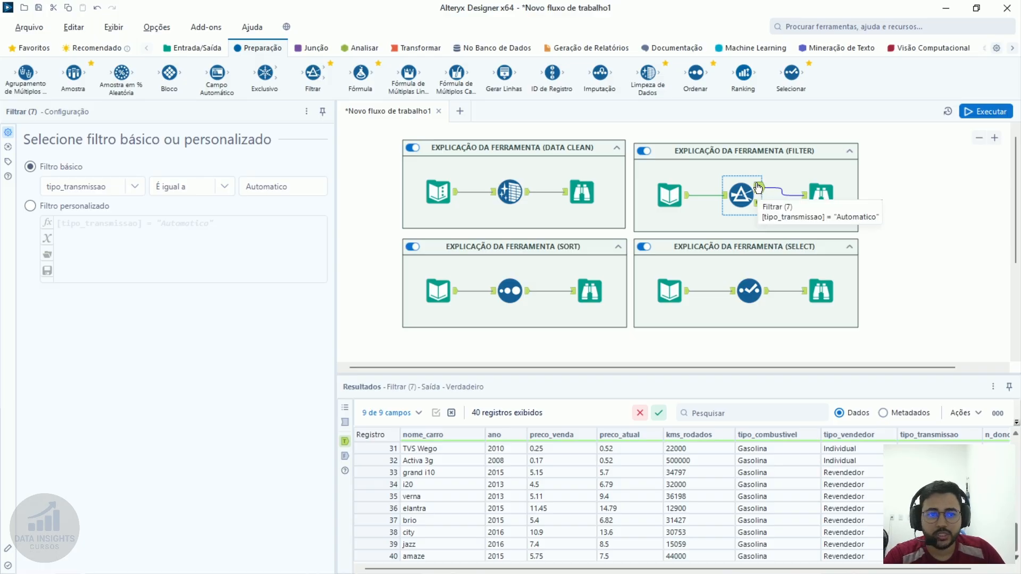
Examine the records in the False output of Filtrar through to the end, and return to its True output
click(758, 202)
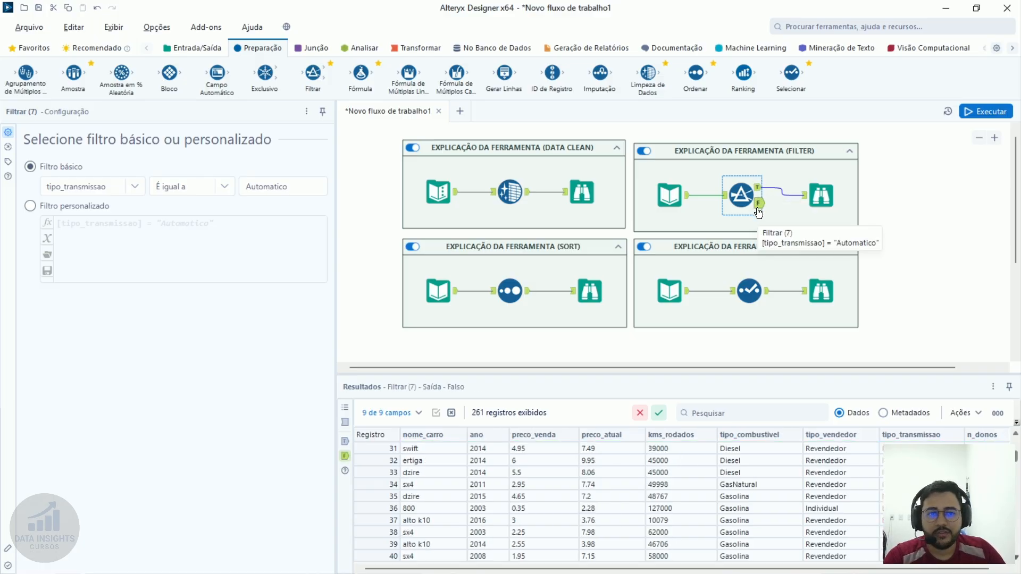
scroll(804, 524, down, 20)
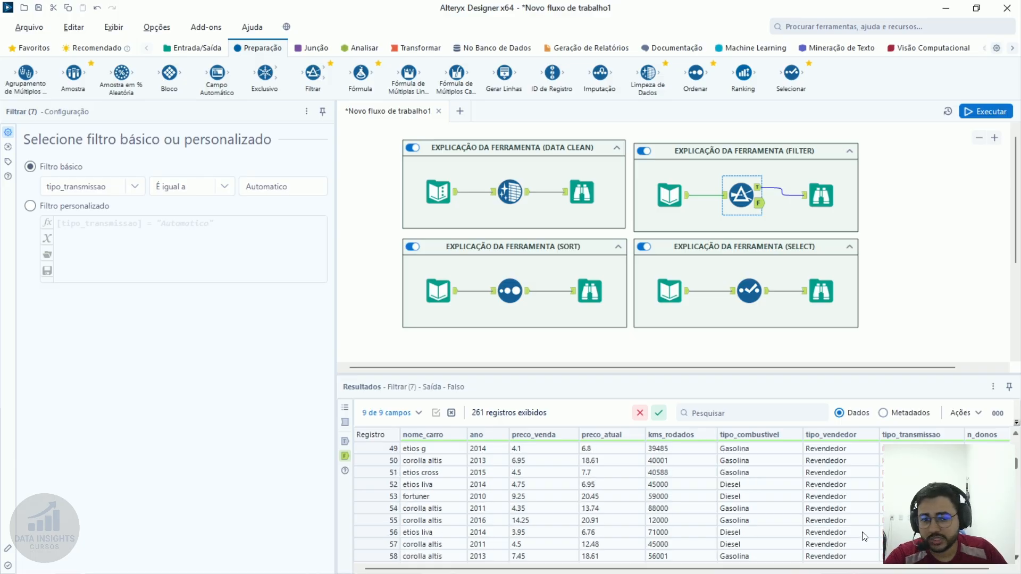
scroll(804, 524, down, 20)
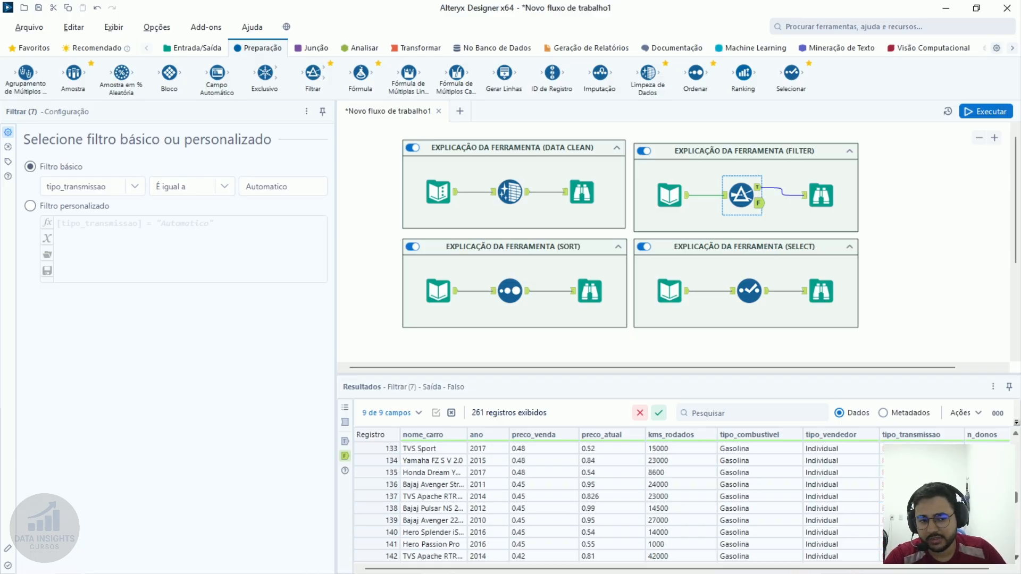
scroll(617, 503, down, 9)
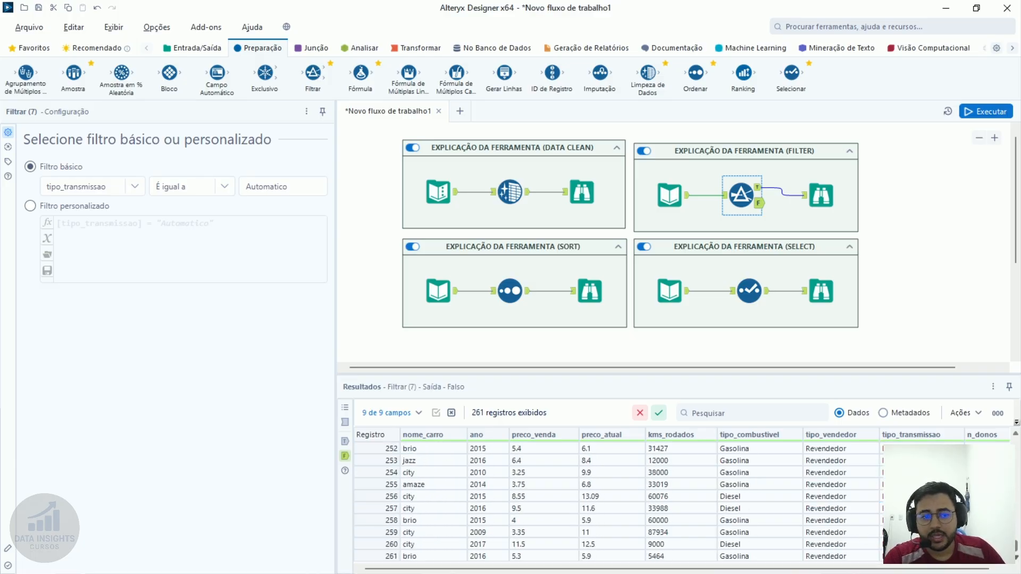
scroll(616, 502, up, 20)
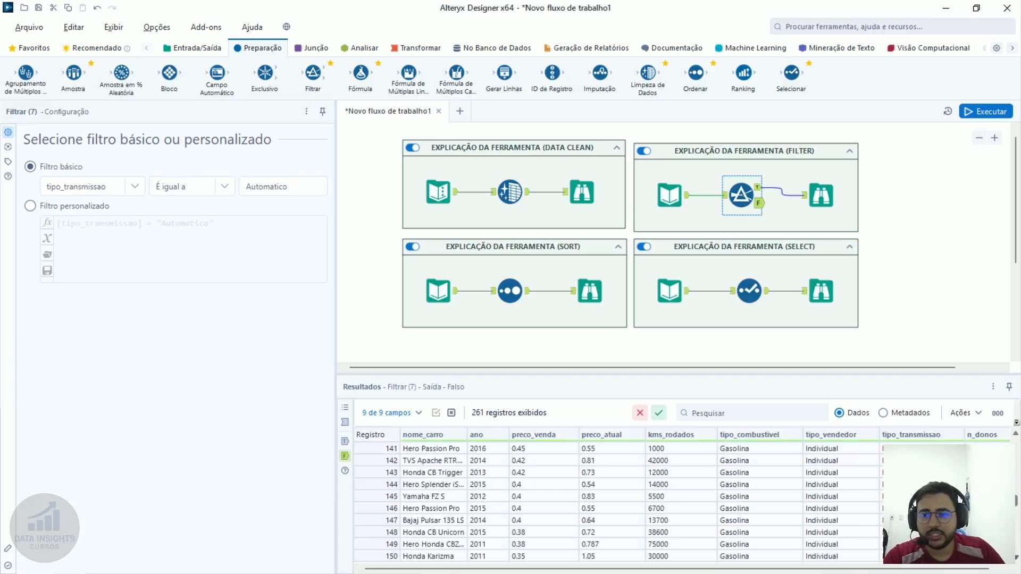
scroll(617, 503, up, 20)
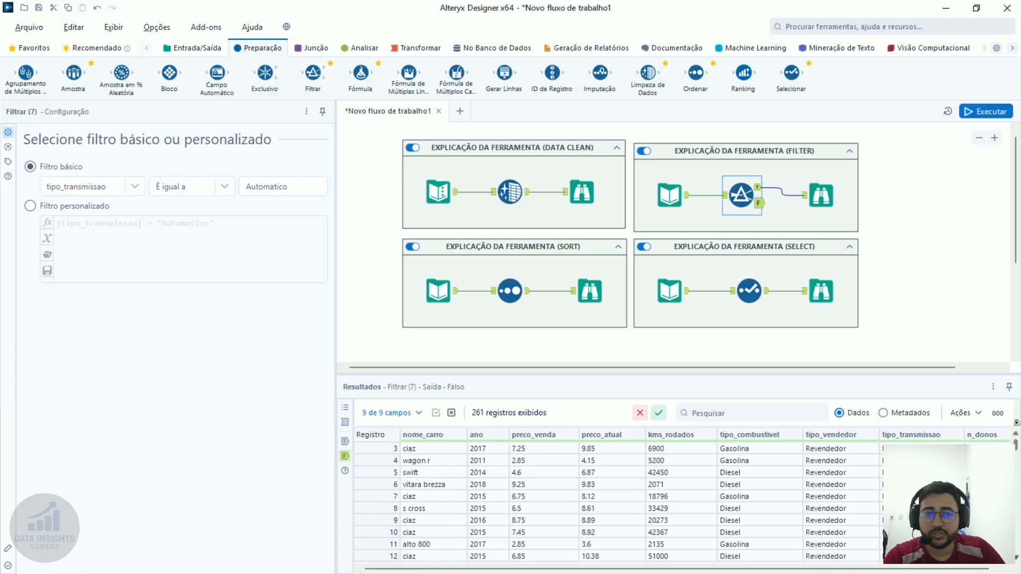
click(759, 187)
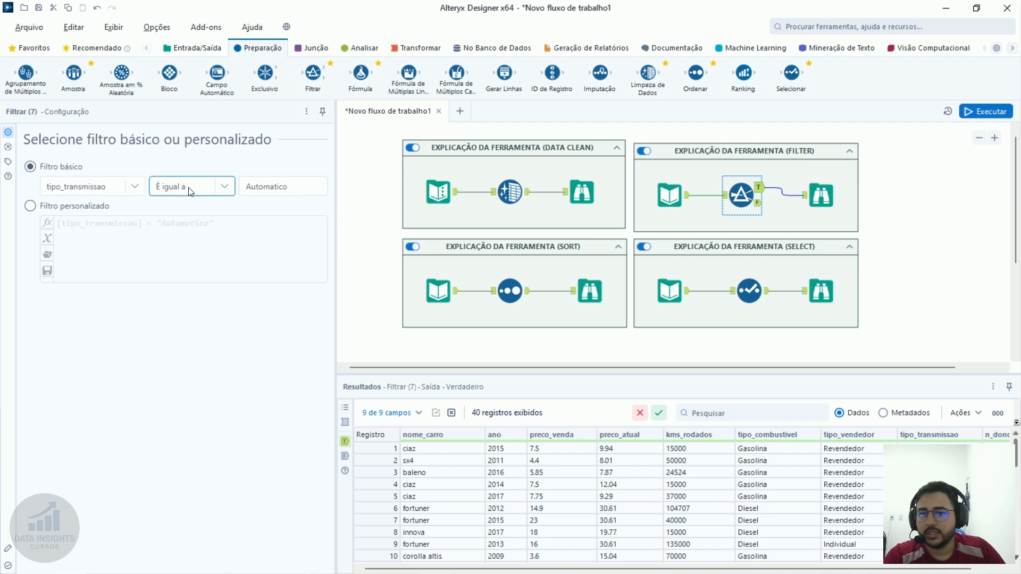
Set the basic filter of Filtrar to n_donos, Vem antes de (<), with the value 1
click(211, 190)
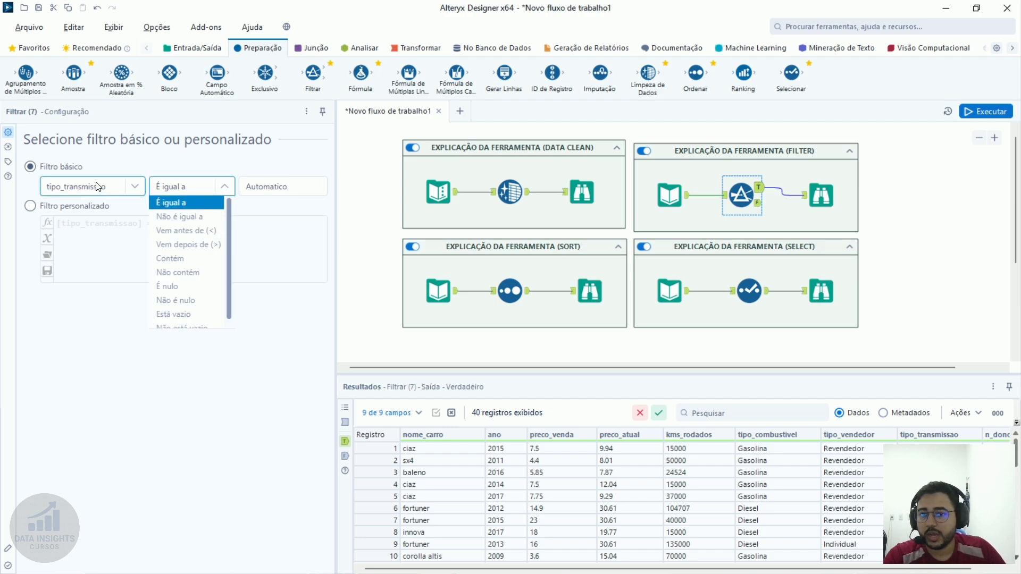
click(99, 186)
click(77, 315)
click(189, 185)
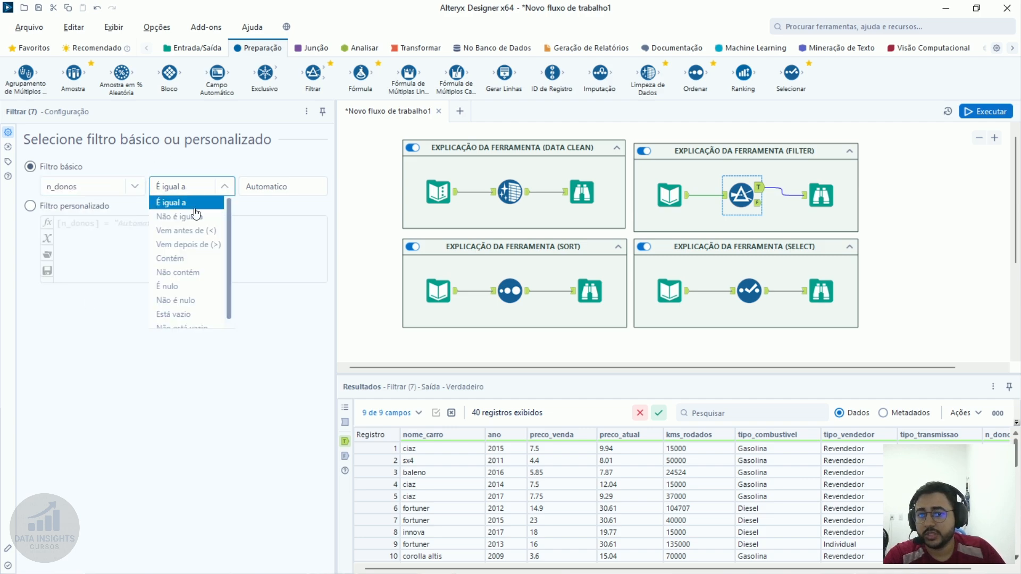
click(211, 230)
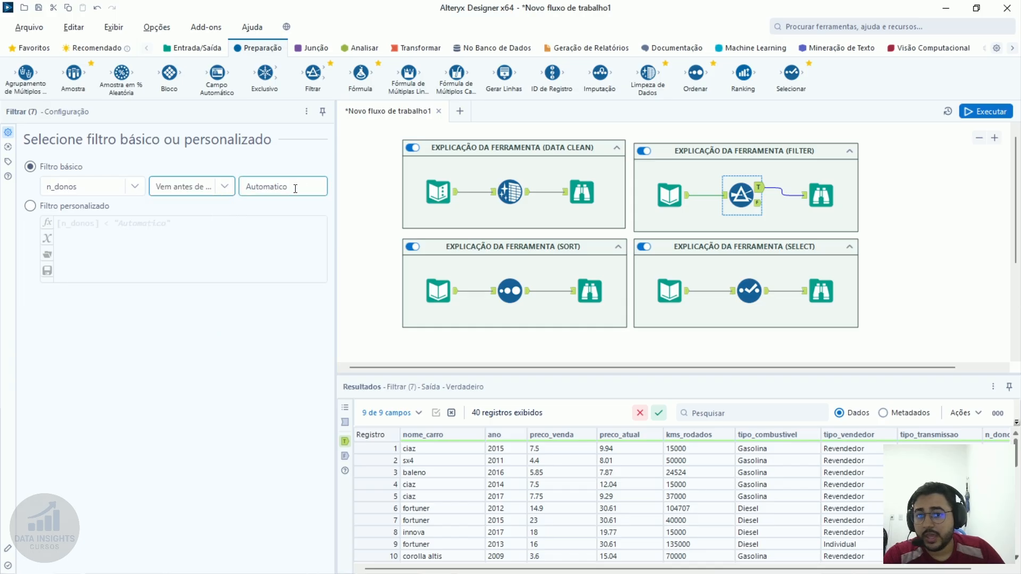
double_click(287, 187)
text(1)
click(184, 187)
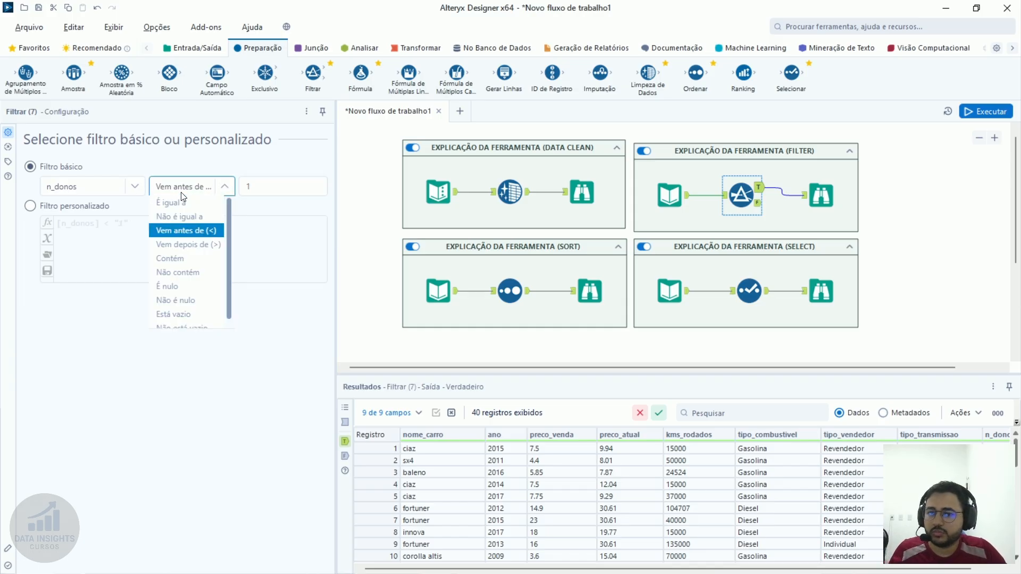
click(198, 187)
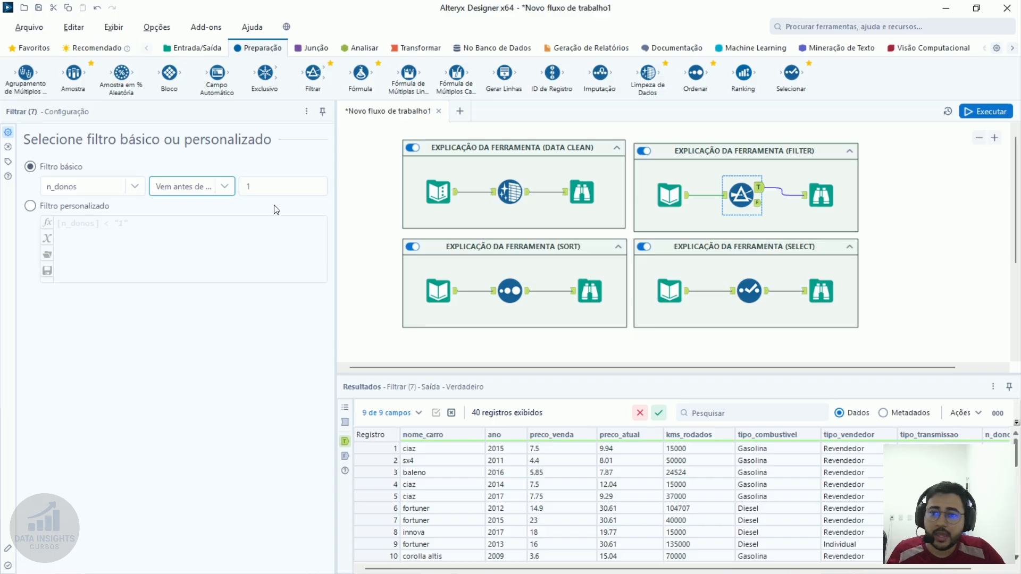
Insert a Selecionar tool between the input and Filtrar in the FILTER container, and set the type of n_donos to Int32
drag(791, 74, 734, 195)
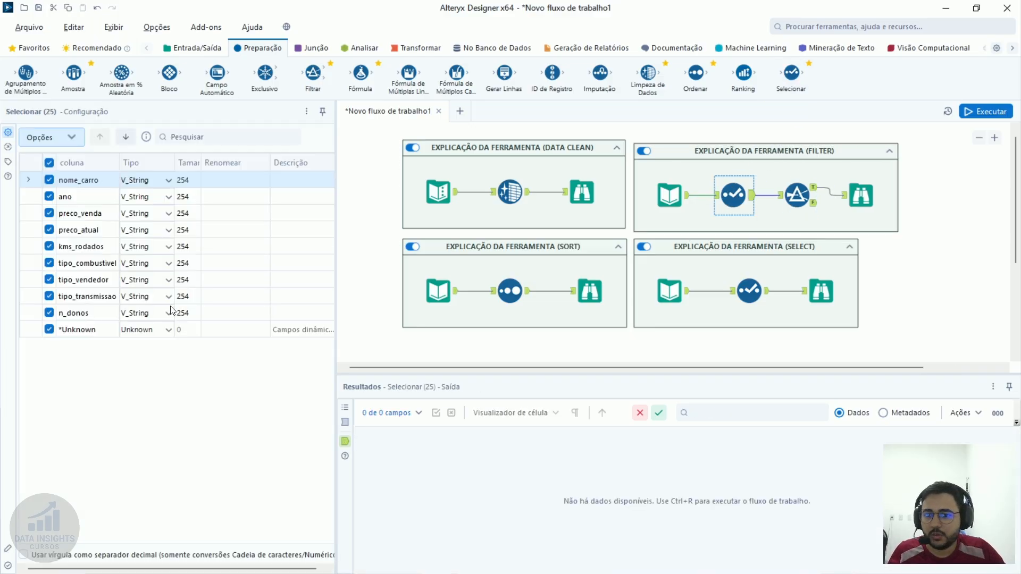
click(166, 312)
click(165, 312)
click(164, 312)
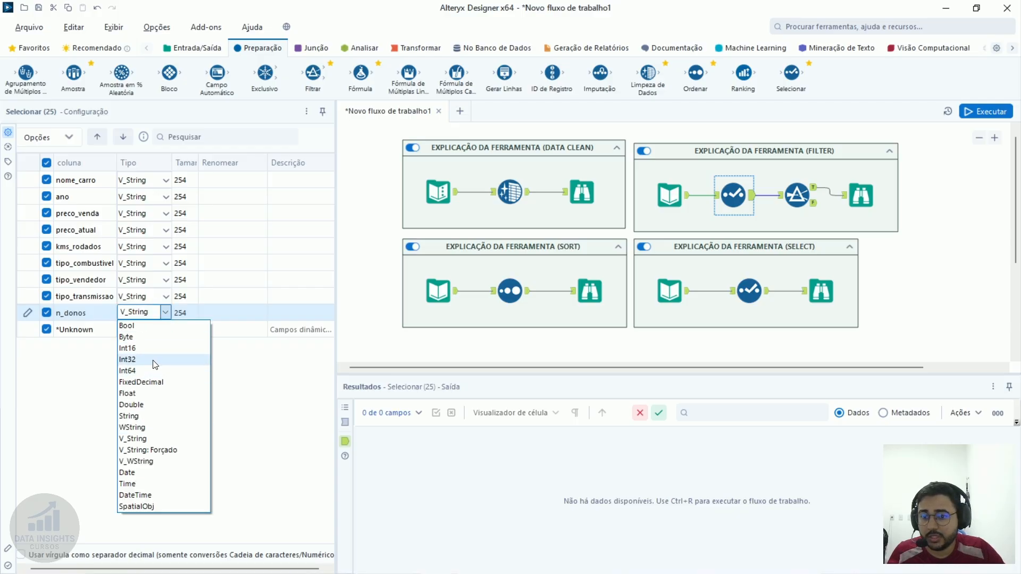
click(155, 359)
Set the comparison operator for n_donos in Filtrar to <=, and run the workflow
click(797, 195)
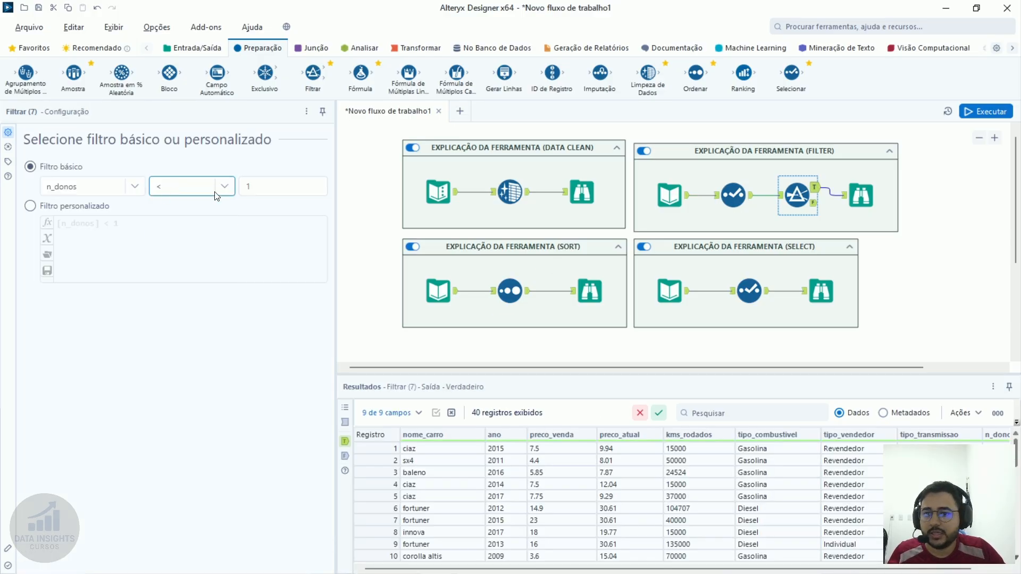
click(216, 196)
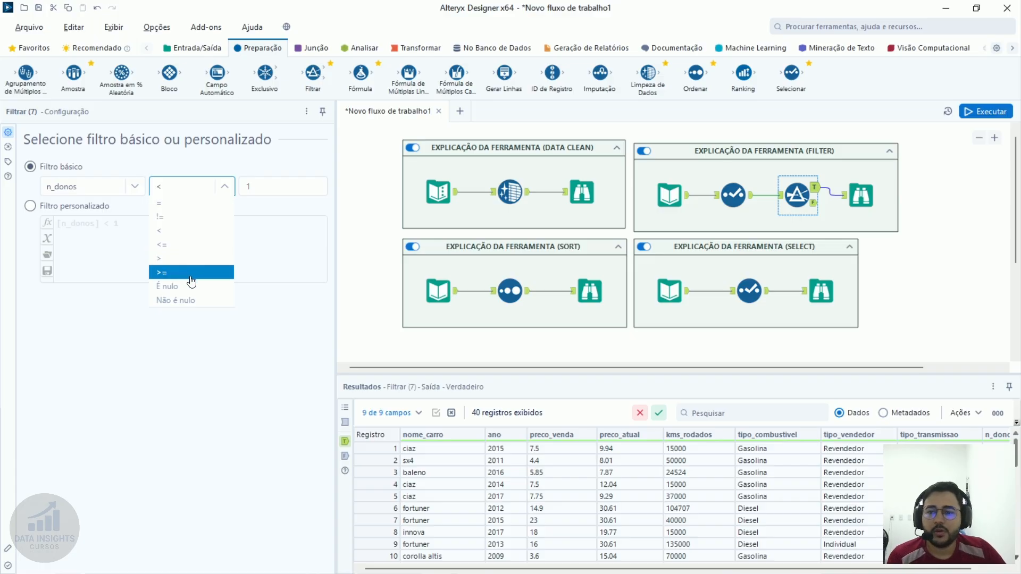
click(193, 244)
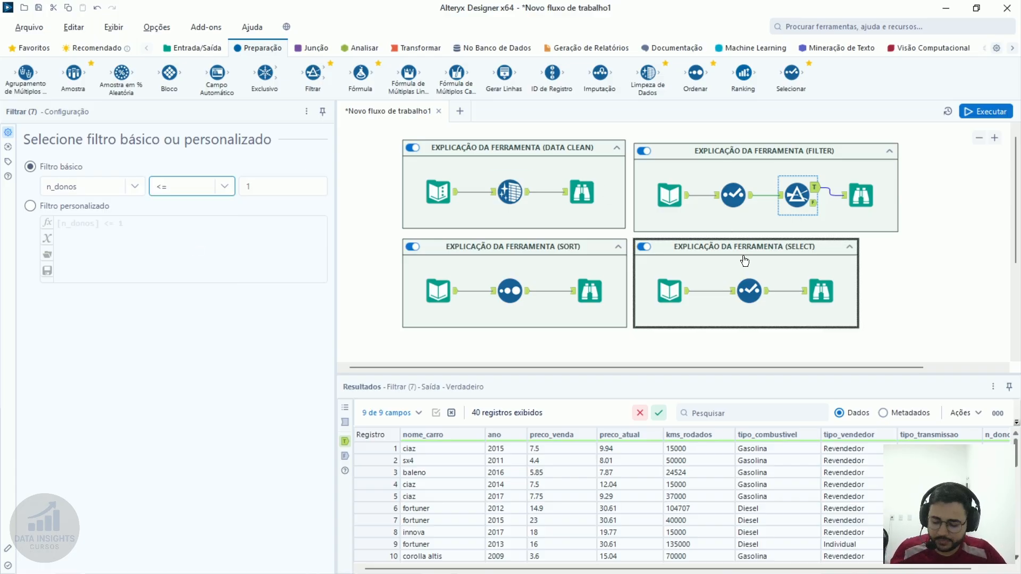
key(ctrl+r)
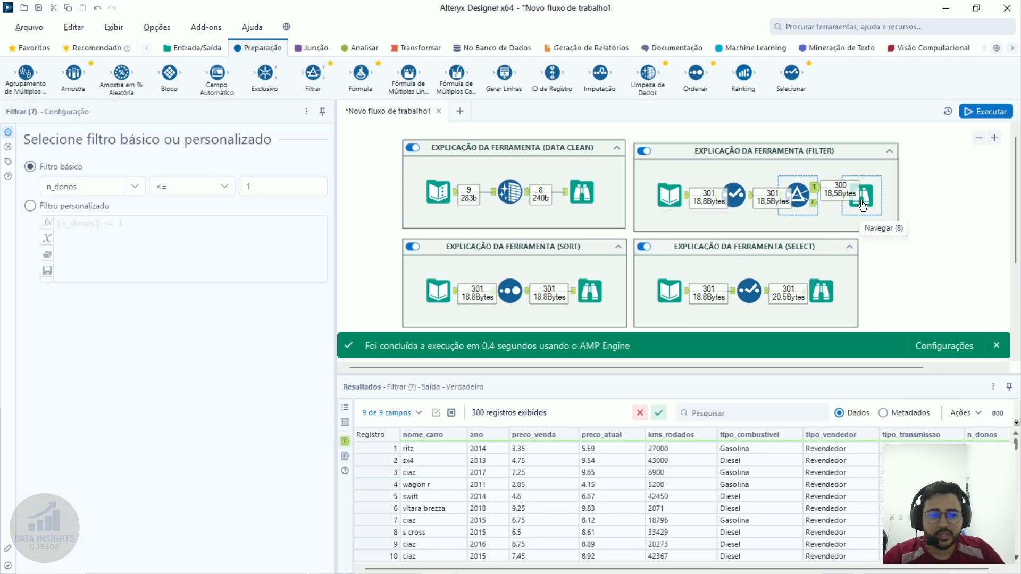
Examine the tipo_transmissao and n_donos values of the filtered records in the FILTER container's Navegar results
click(861, 194)
click(906, 484)
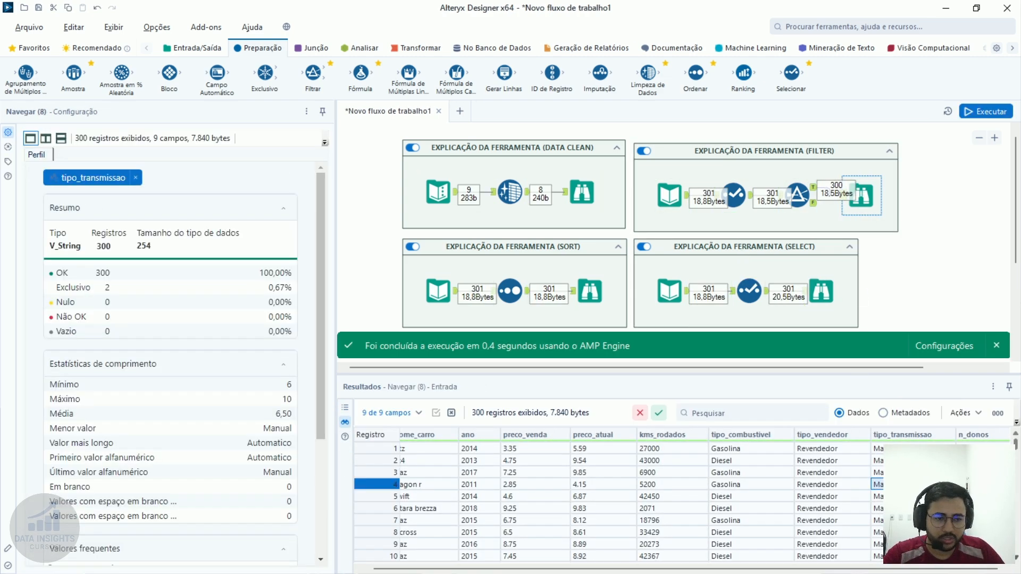
scroll(906, 495, down, 14)
scroll(971, 443, down, 3)
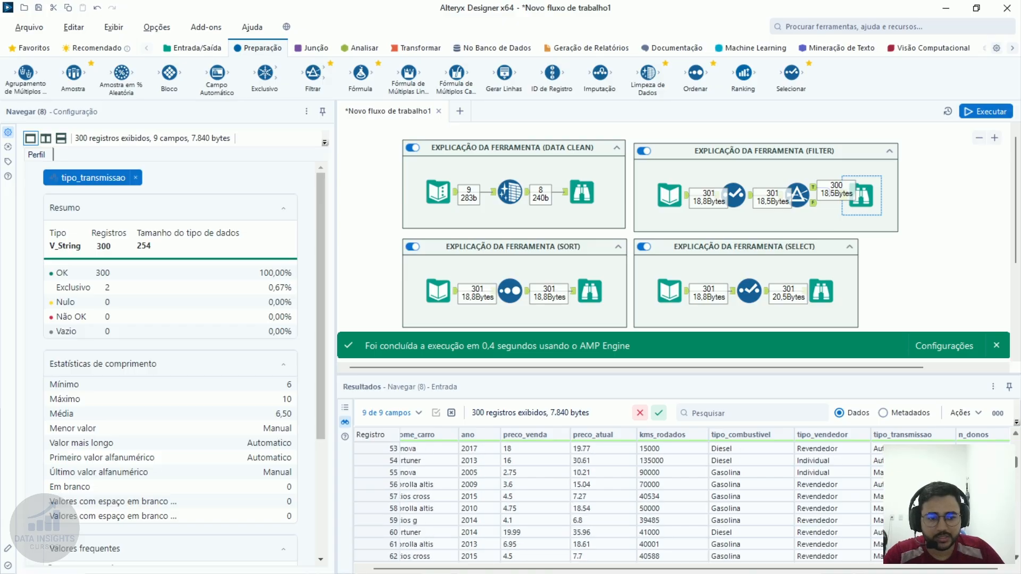
click(971, 443)
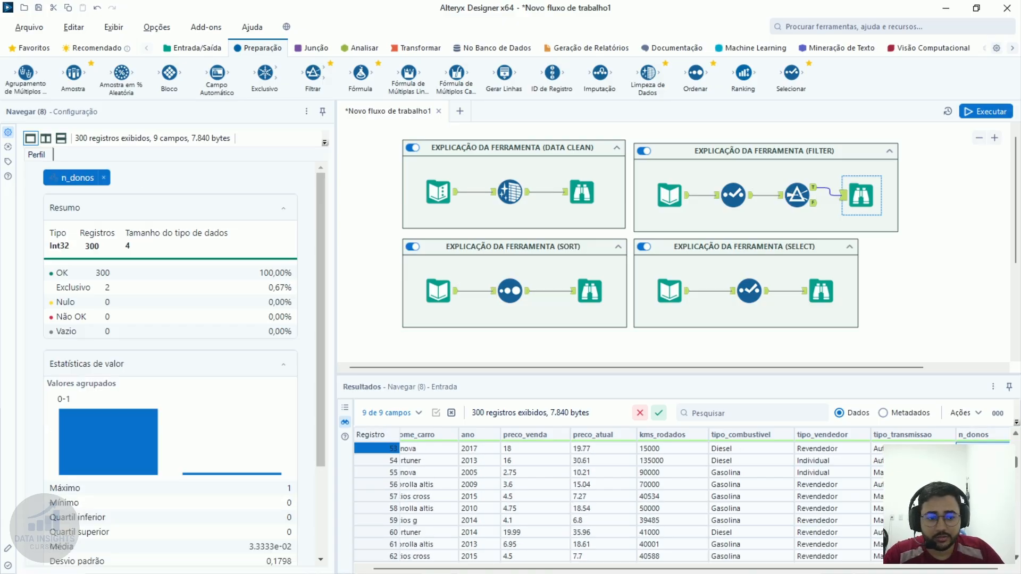
drag(971, 449, 971, 508)
click(971, 521)
scroll(971, 520, down, 2)
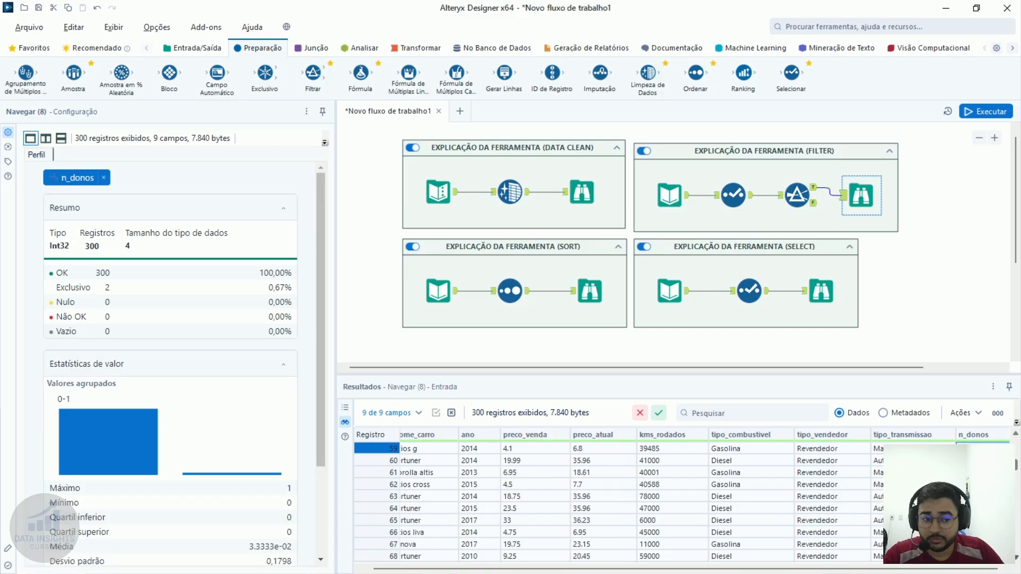
Try the É nulo and Não é nulo operators for n_donos in the basic filter of Filtrar
scroll(971, 520, up, 1)
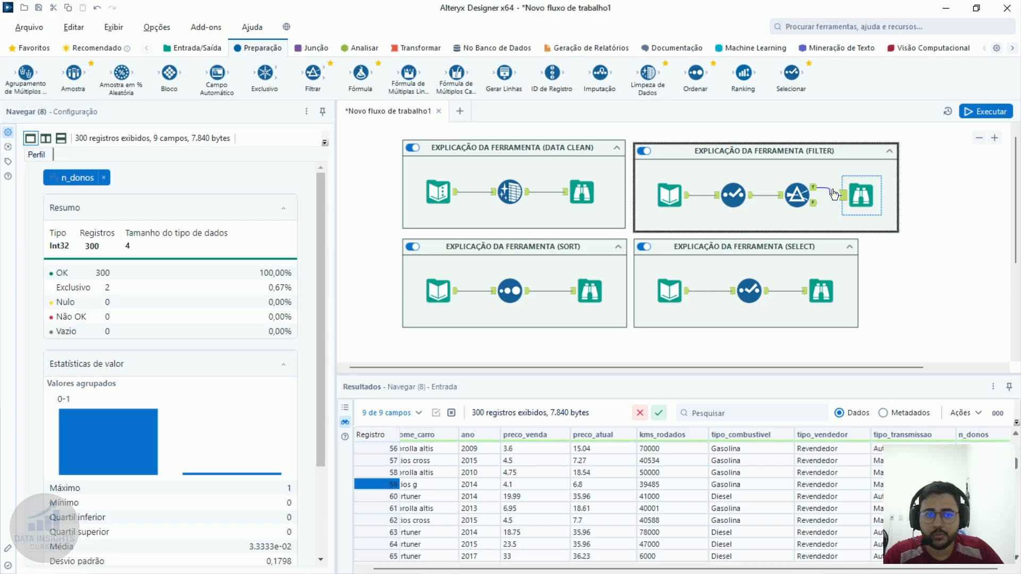
click(797, 195)
click(211, 192)
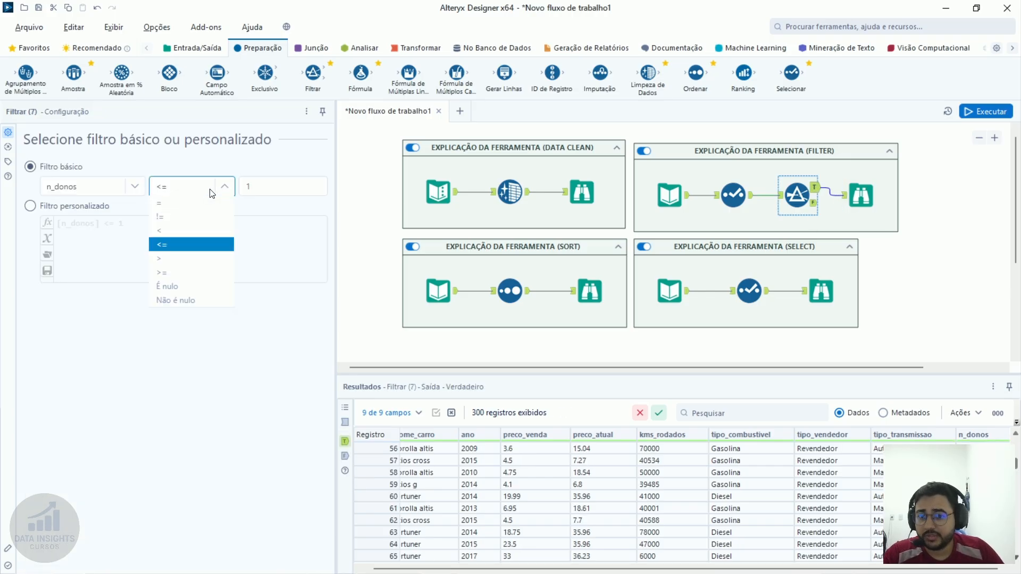
click(182, 292)
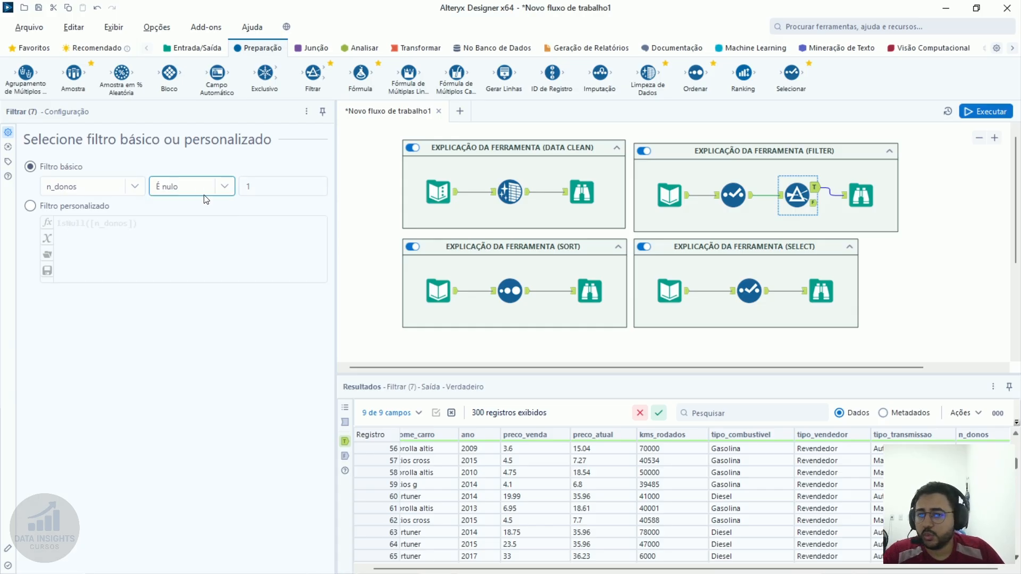
click(207, 192)
click(183, 300)
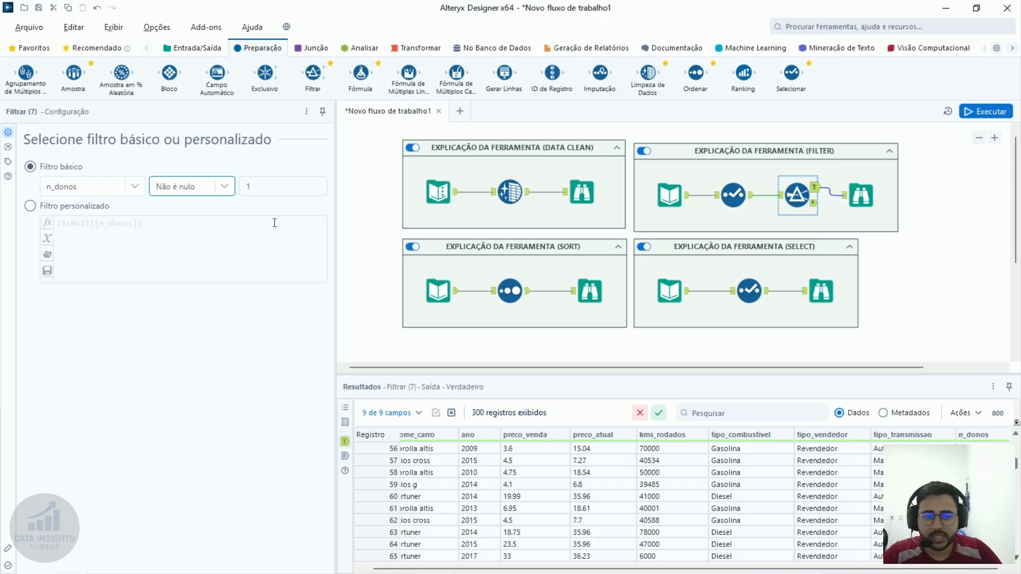
click(206, 192)
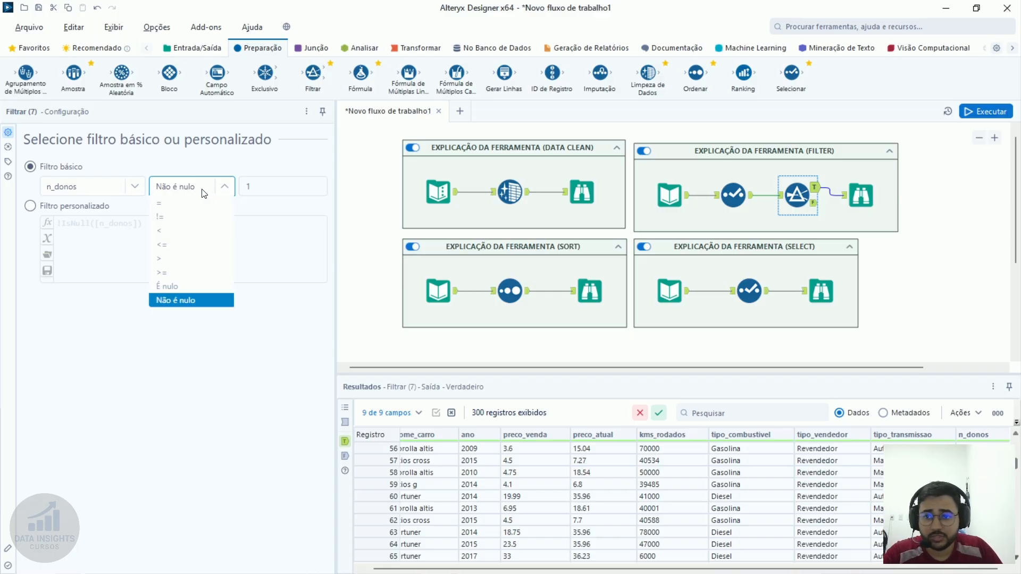
Set the basic filter of Filtrar to the nome_carro field with the Contém operator
click(90, 187)
click(91, 202)
click(186, 187)
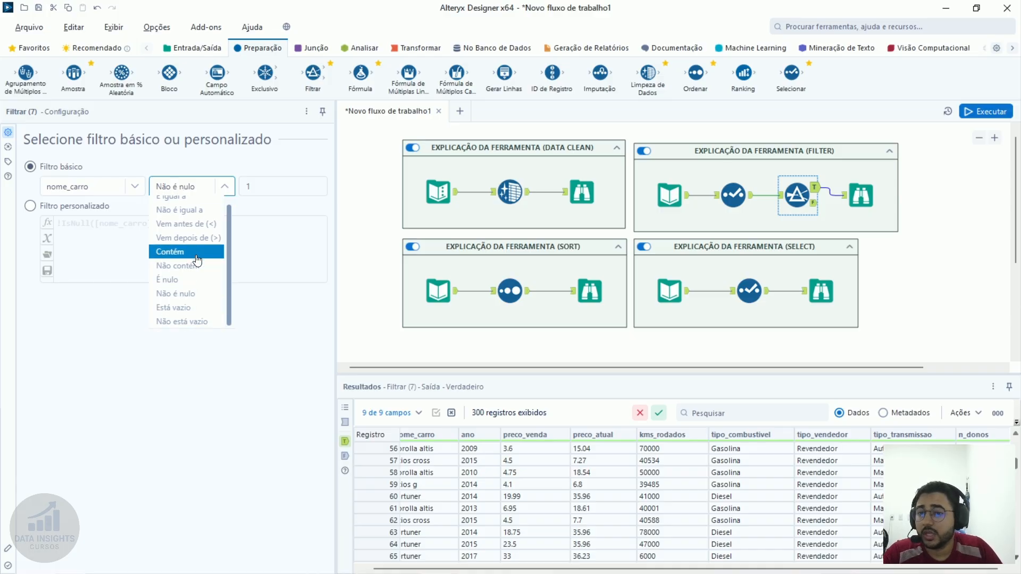
scroll(187, 266, up, 1)
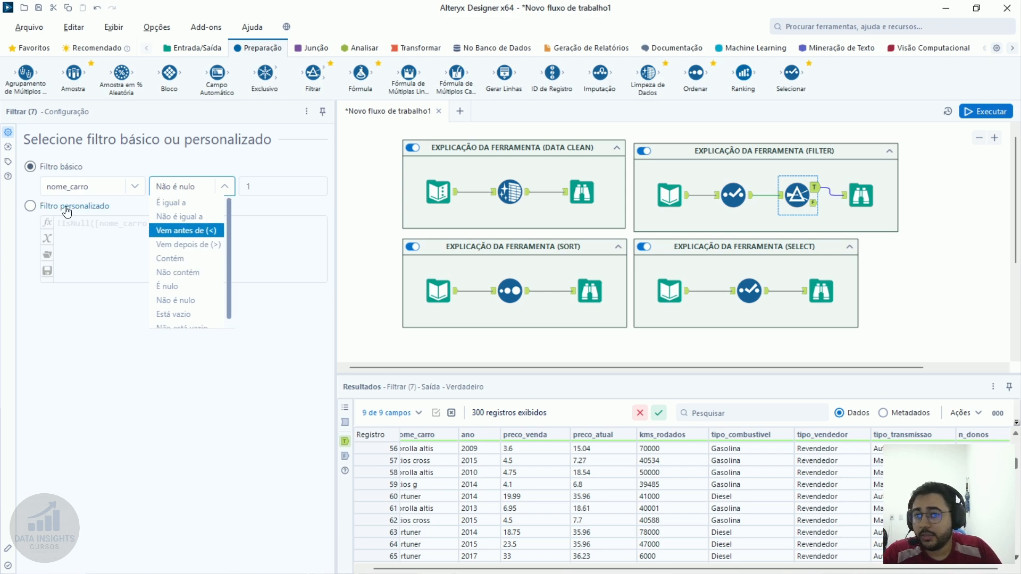
click(187, 262)
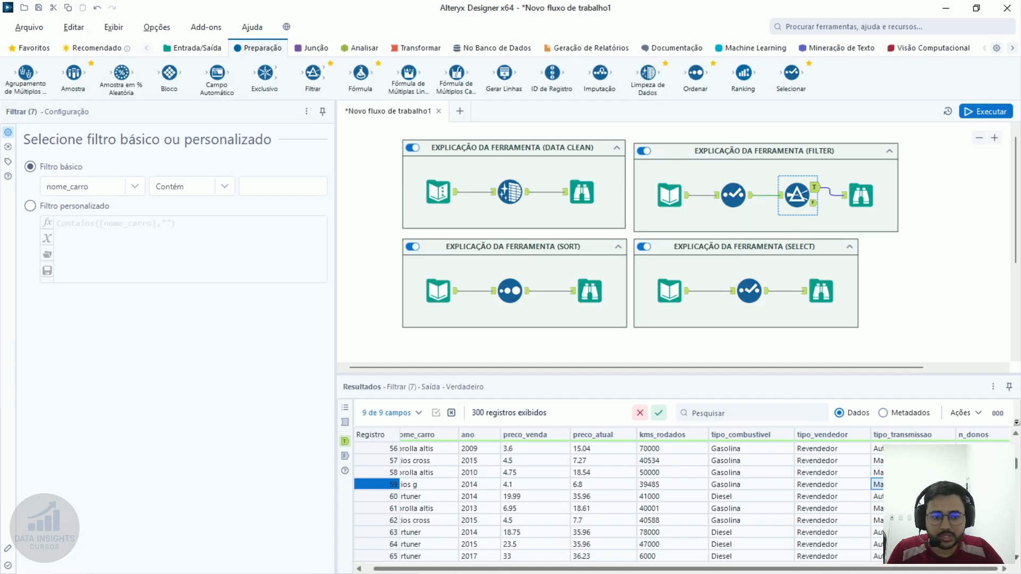
Check the car names in the results, set the Contém value to Carrolla, and run the workflow
click(832, 485)
click(429, 484)
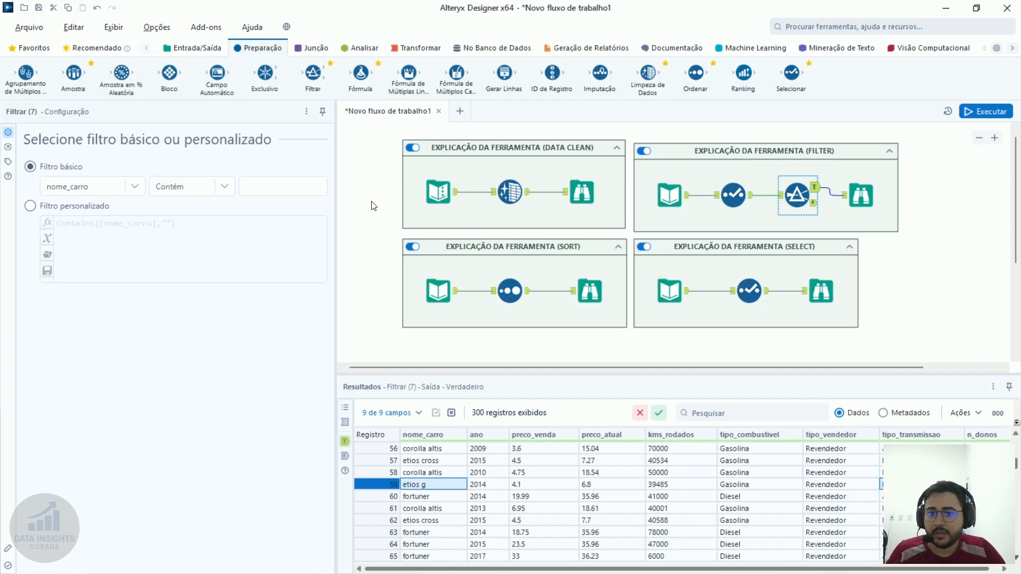
click(300, 191)
text(Carrolla)
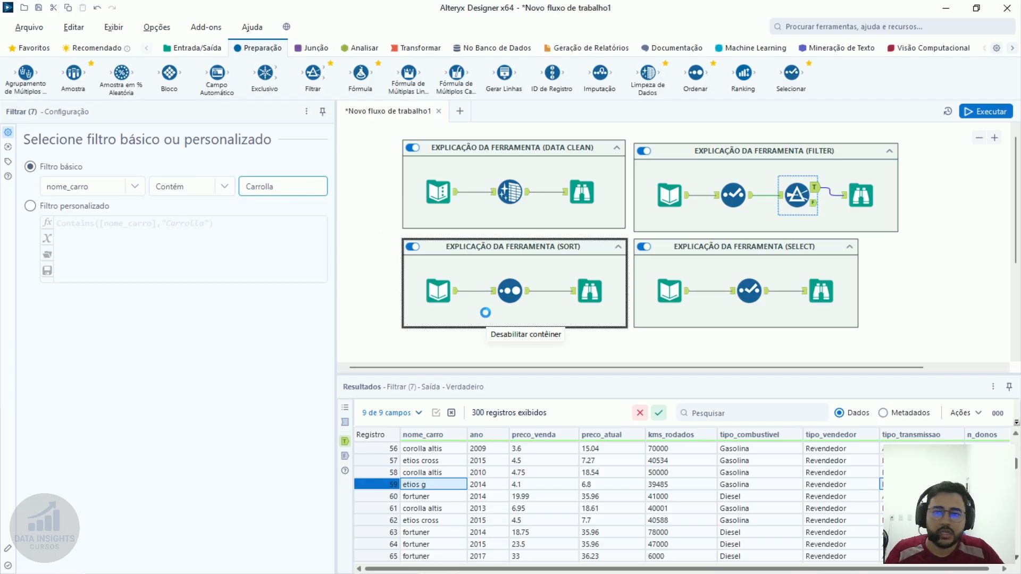
key(ctrl+r)
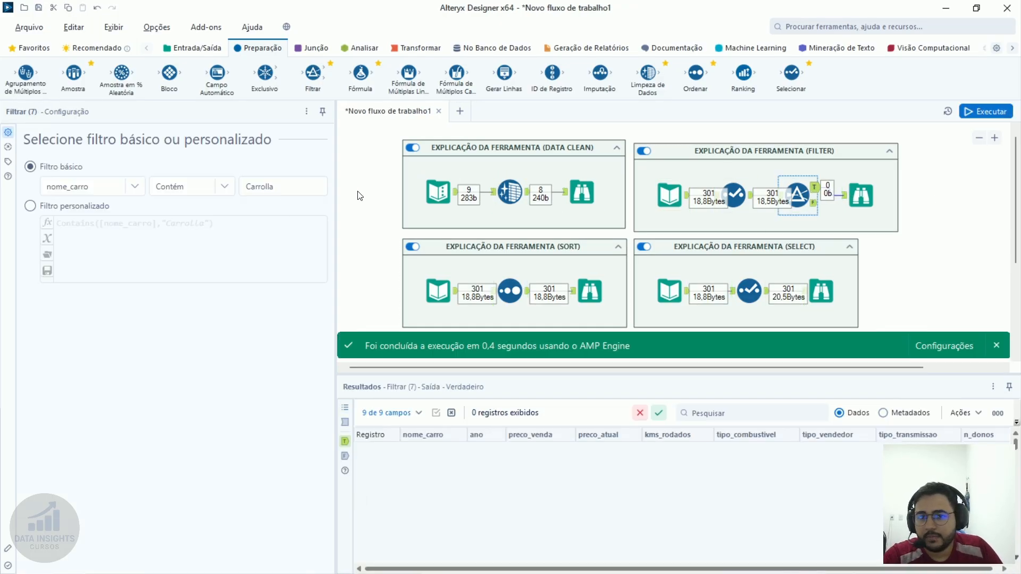
Change the nome_carro filter value to ciaz, run the workflow, and review the car names in the true output
click(811, 205)
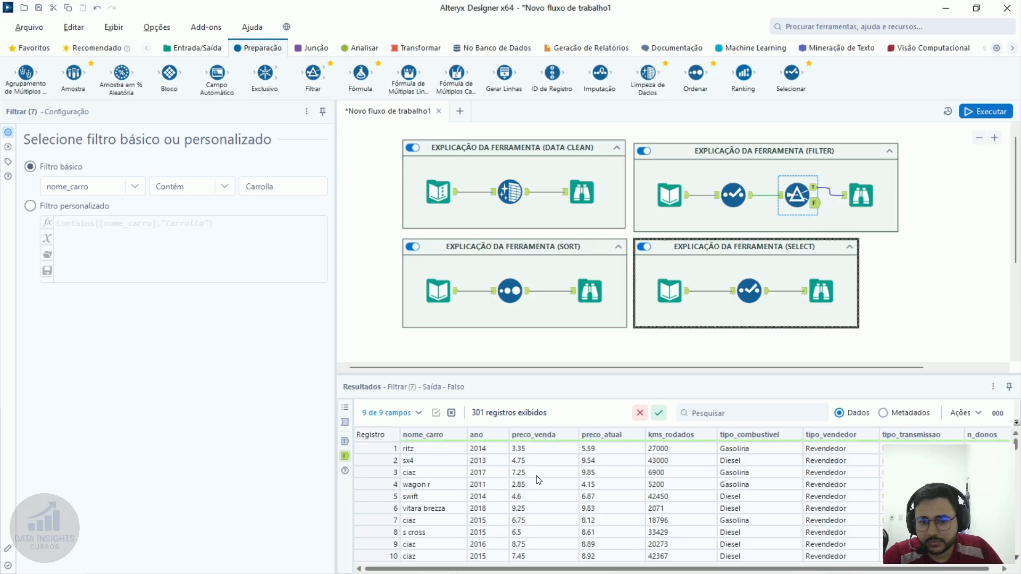
click(423, 544)
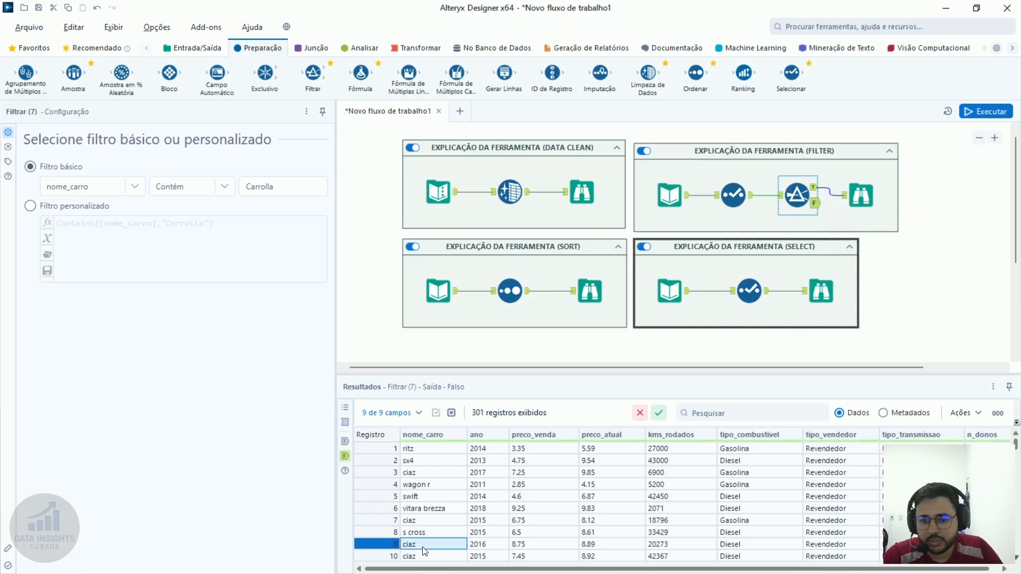
double_click(281, 187)
text(ciaz)
key(ctrl+r)
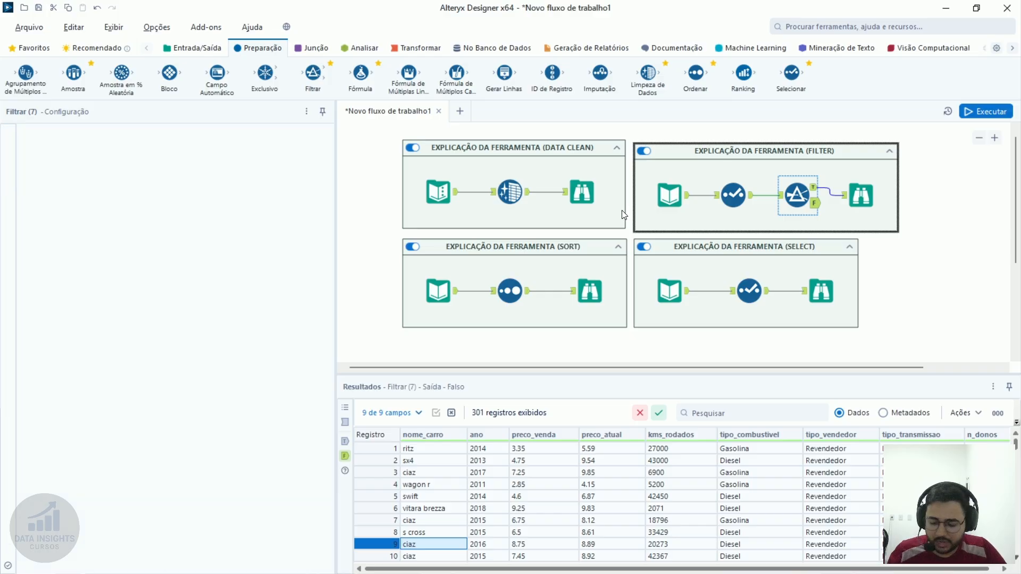
click(814, 188)
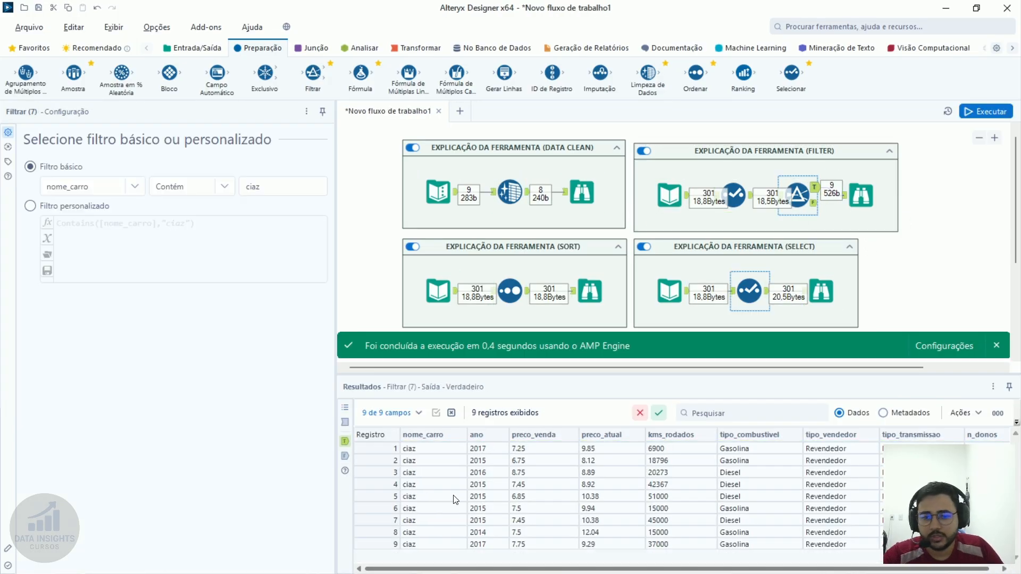
drag(446, 449, 442, 570)
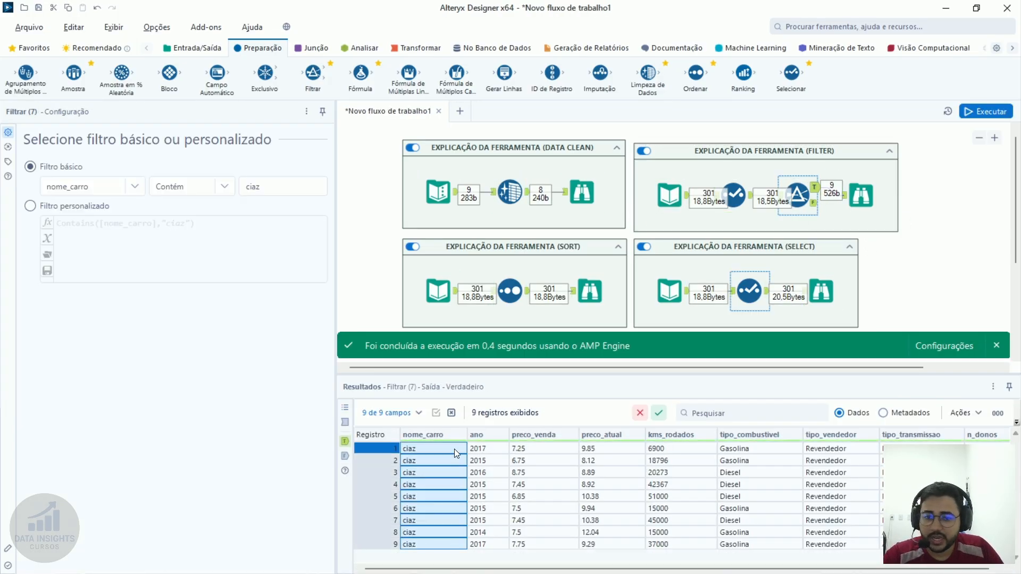
drag(454, 448, 446, 544)
Shorten the nome_carro filter value to cia, rerun the workflow, and review the matching car names
click(311, 187)
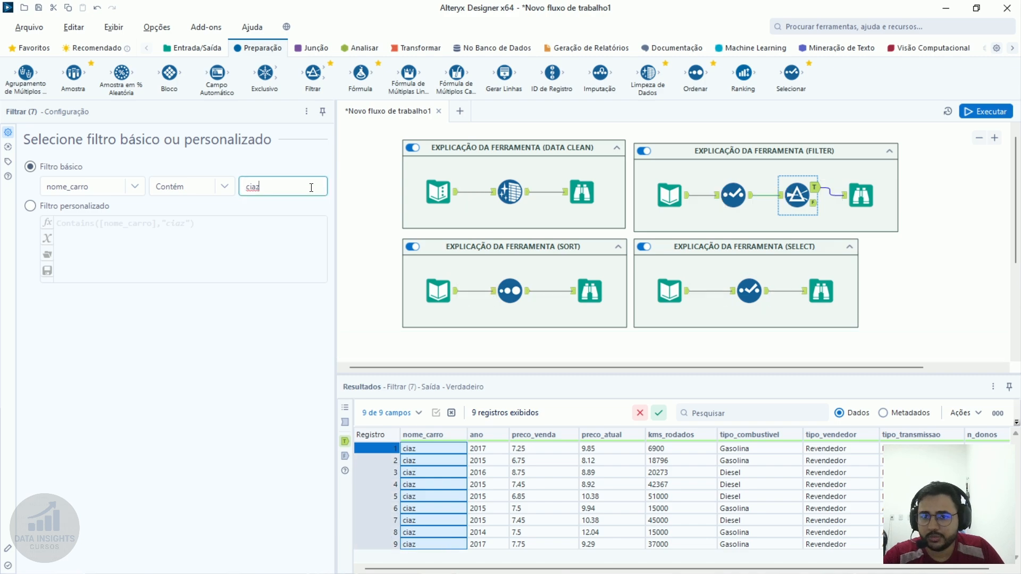
key(ctrl+r)
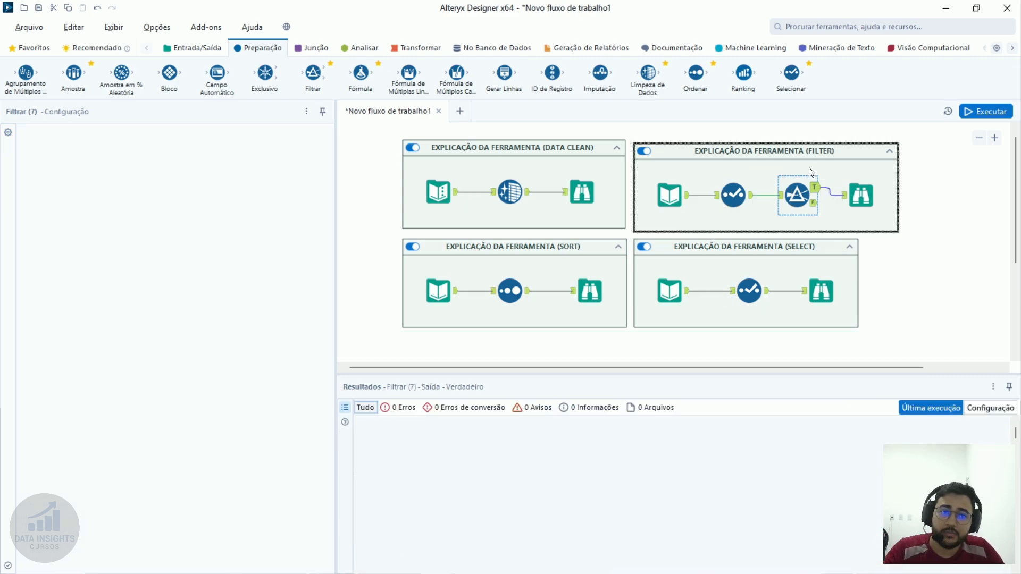
drag(425, 449, 425, 548)
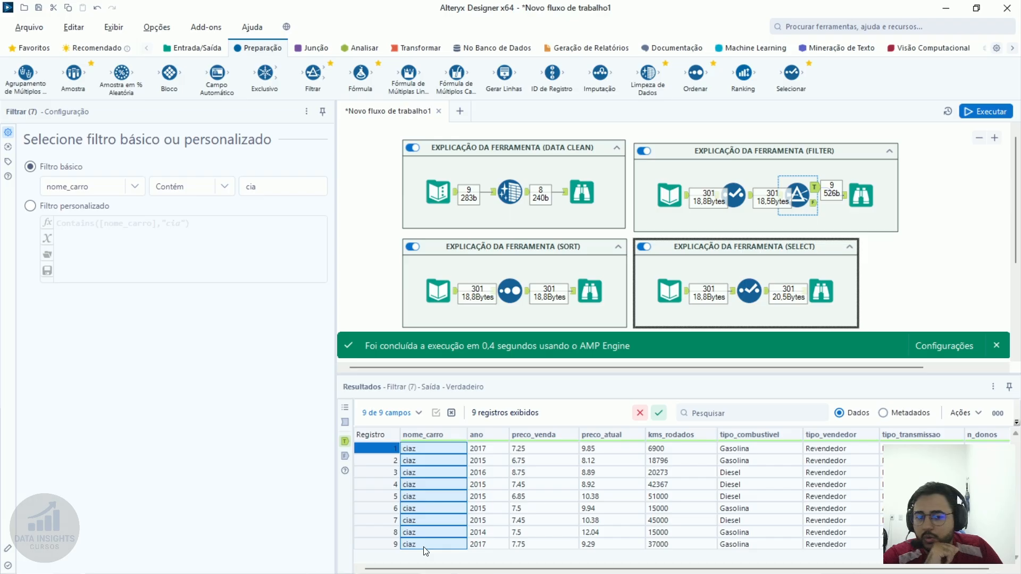
click(425, 485)
drag(425, 449, 433, 539)
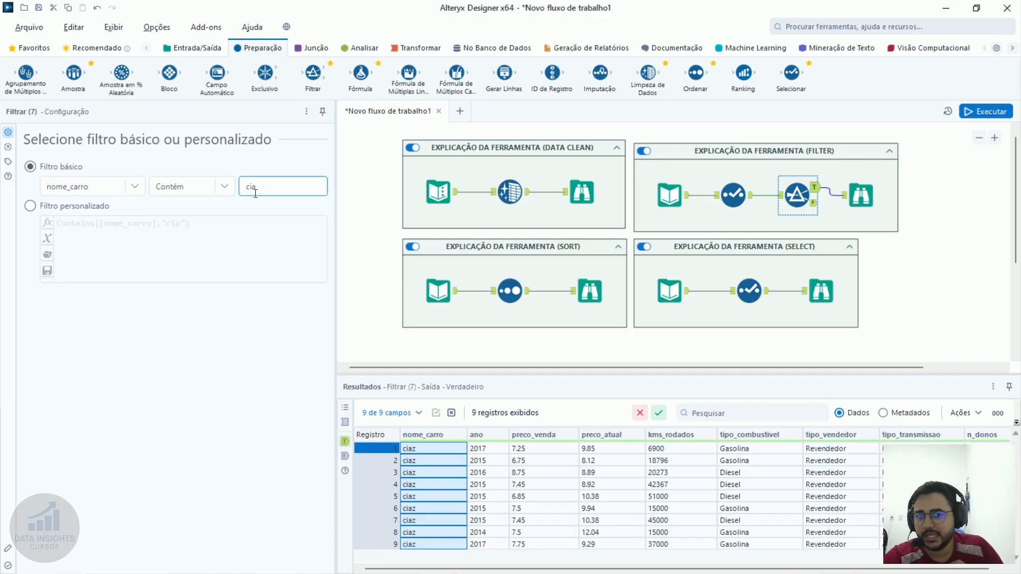
Set the basic filter to tipo_combustivel, Contém, Gas, run the workflow, and show the true output of Filtrar
click(113, 189)
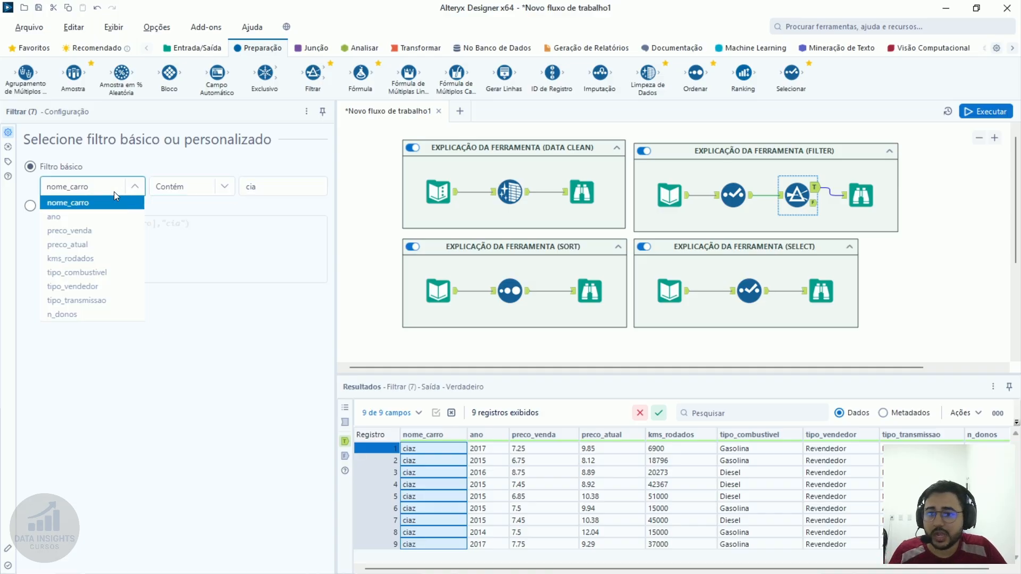
click(107, 275)
double_click(285, 186)
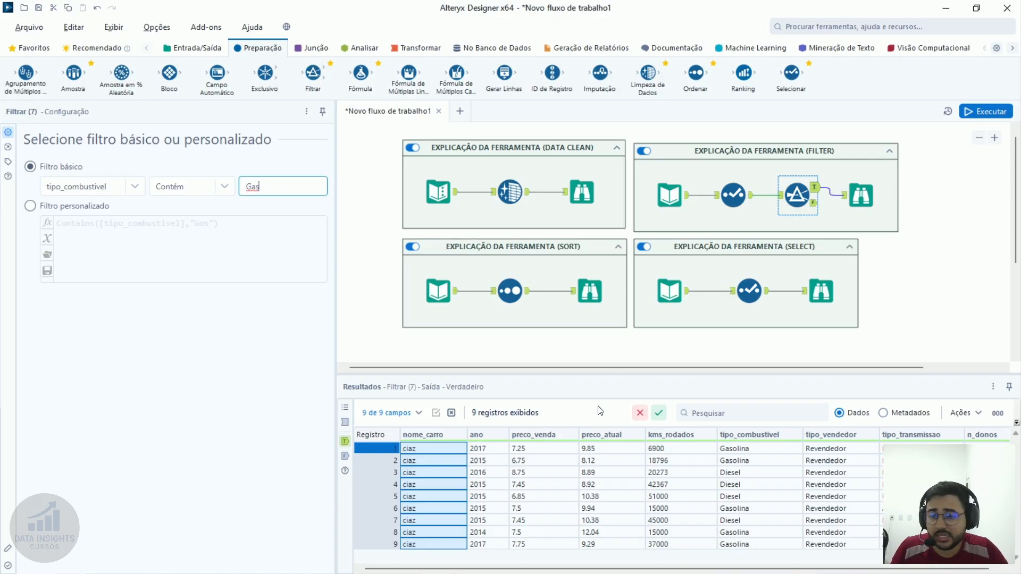
key(ctrl+r)
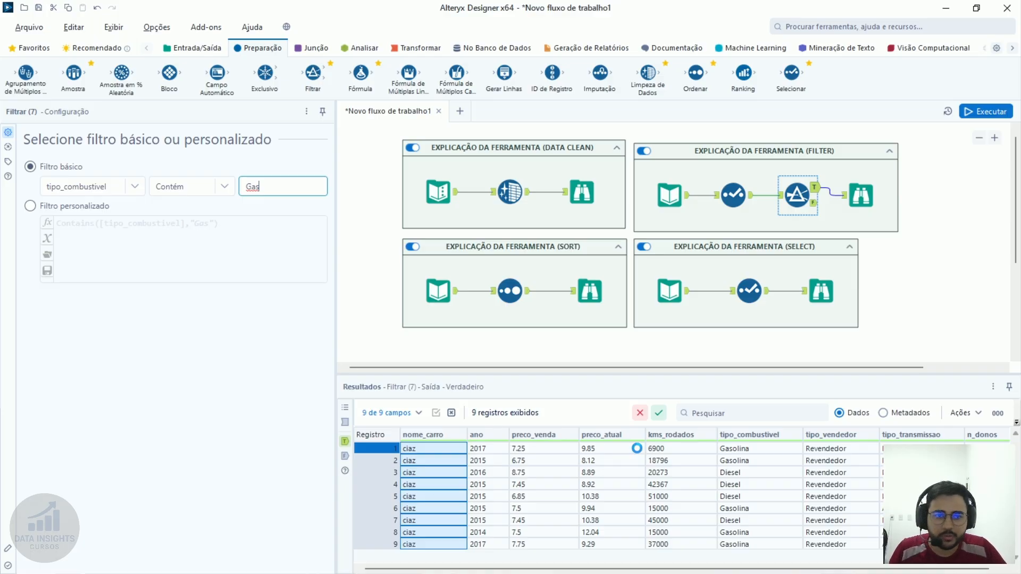
click(814, 187)
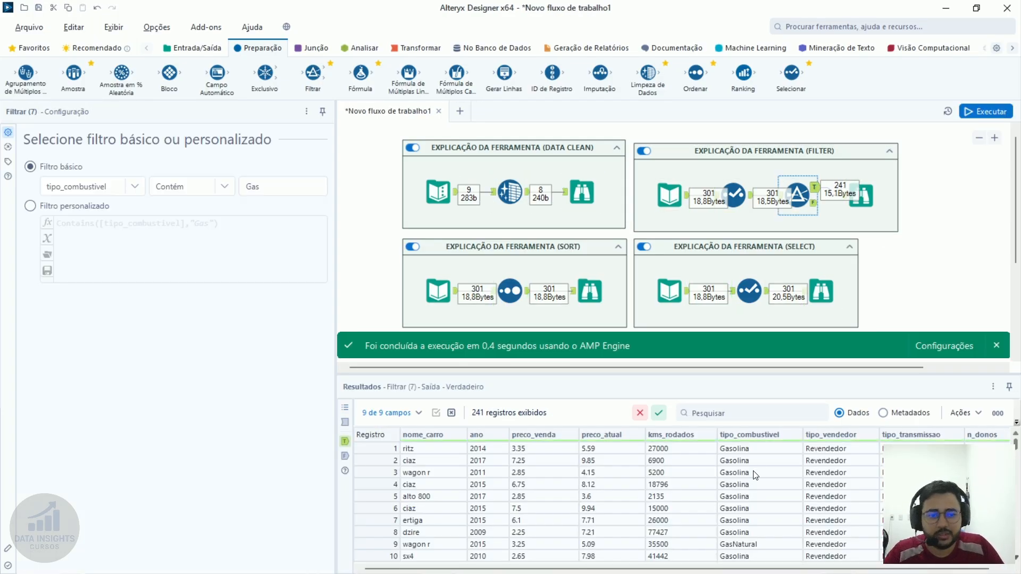
Examine the tipo_combustivel values in the filtered records through to the last record
drag(755, 461, 759, 554)
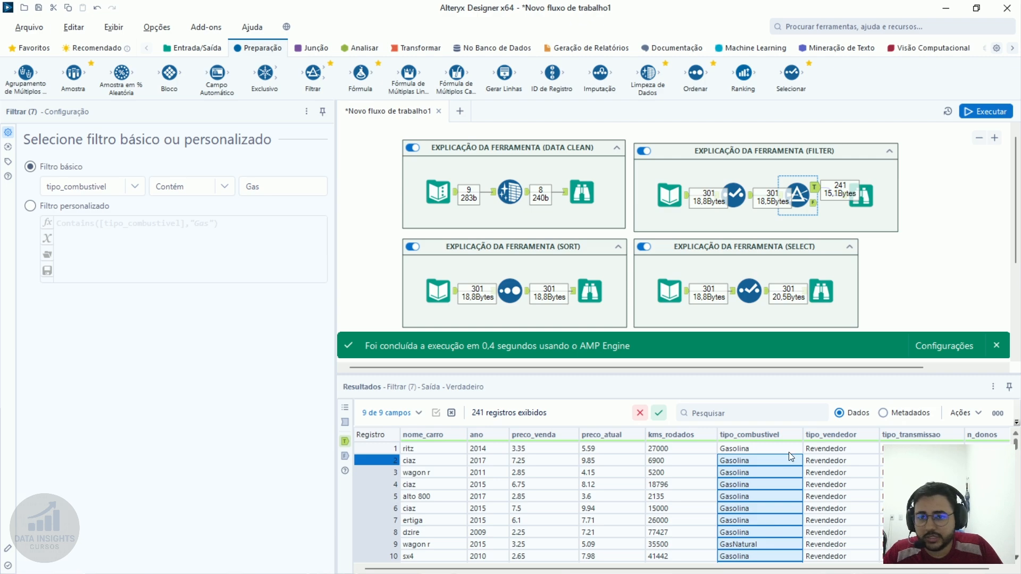
scroll(789, 452, down, 2)
click(719, 497)
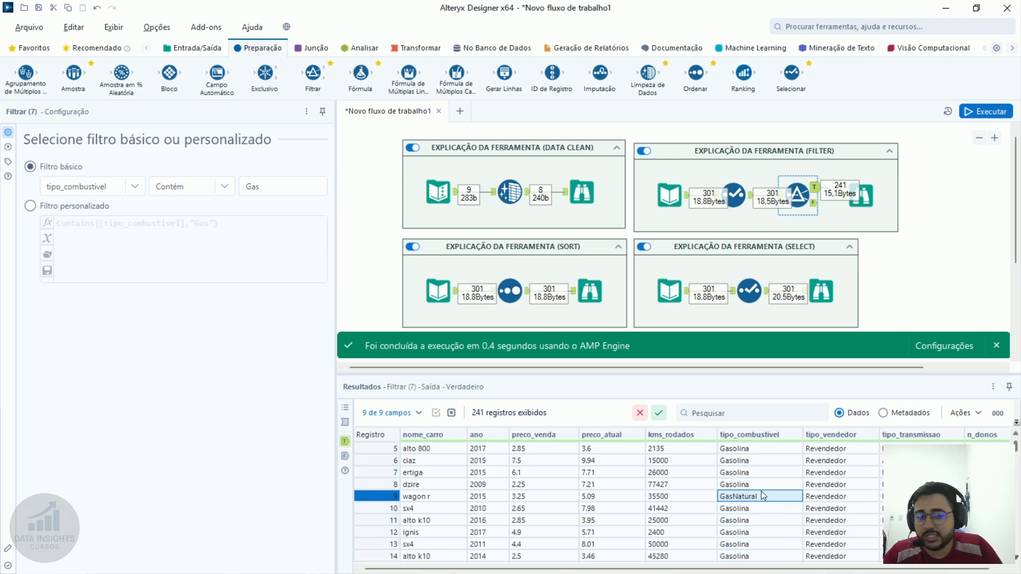
drag(763, 495, 774, 553)
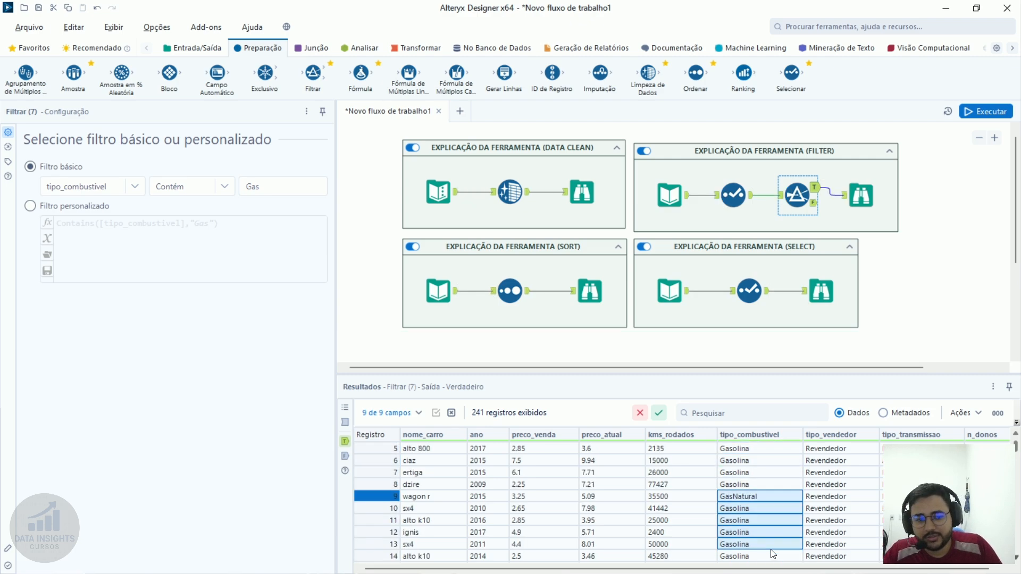
scroll(774, 547, down, 20)
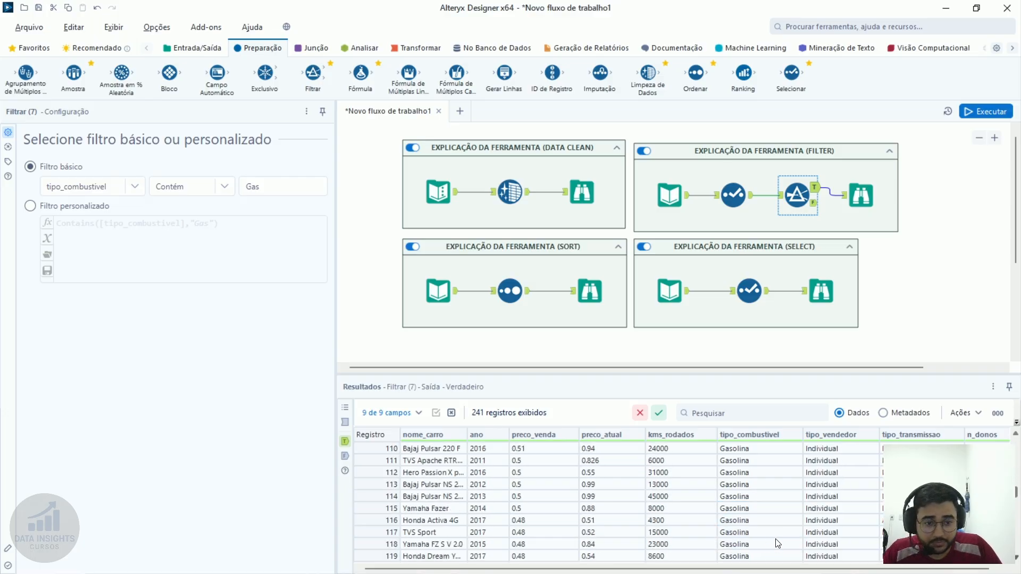
scroll(778, 543, down, 20)
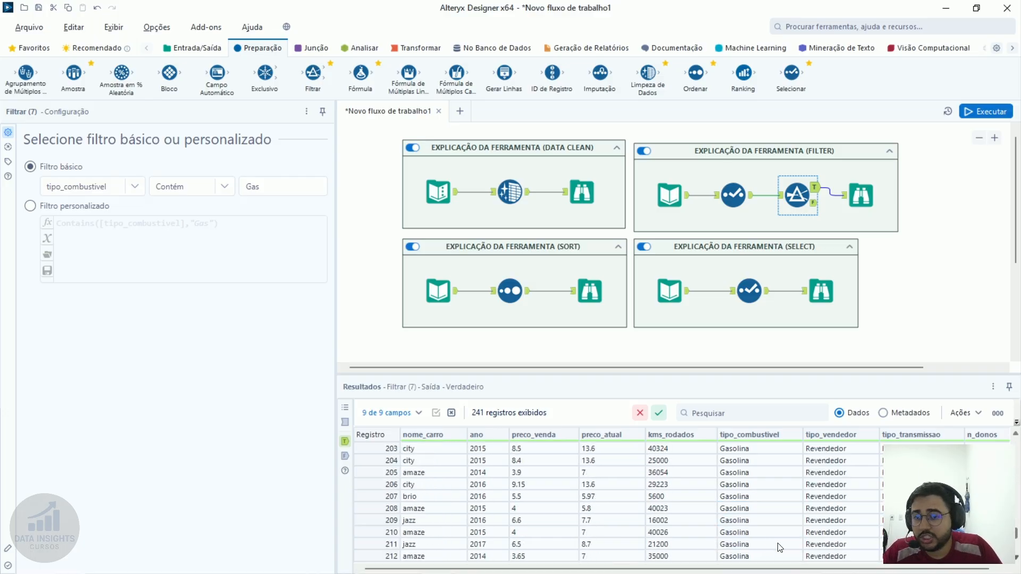
scroll(779, 548, down, 20)
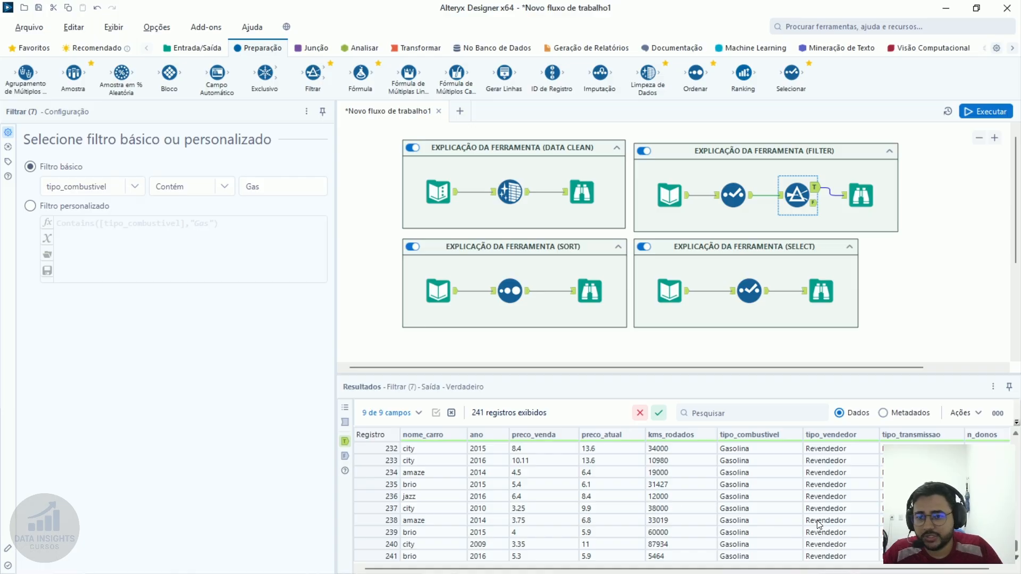
Switch Filtrar to Filtro personalizado and clear the Contains expression for tipo_combustivel
click(101, 217)
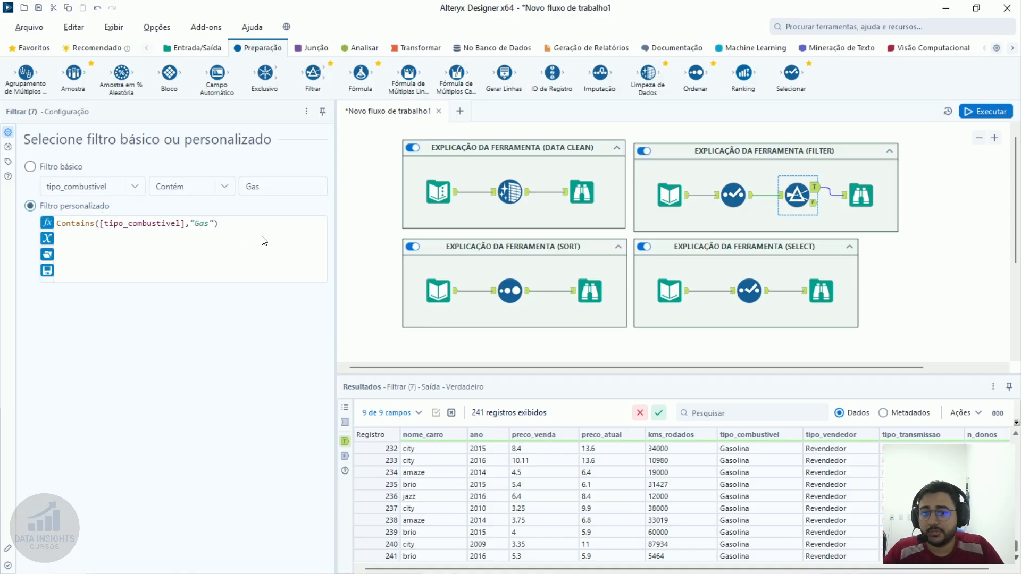
mouse_move(67, 226)
mouse_down()
mouse_move(264, 223)
mouse_move(121, 225)
mouse_move(65, 212)
mouse_up()
click(247, 244)
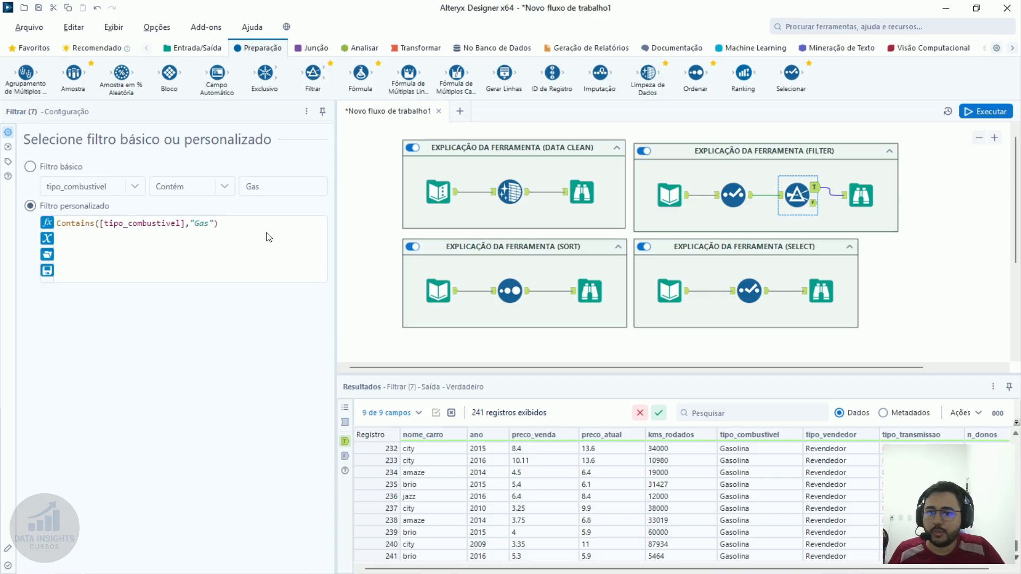
drag(269, 234, 45, 196)
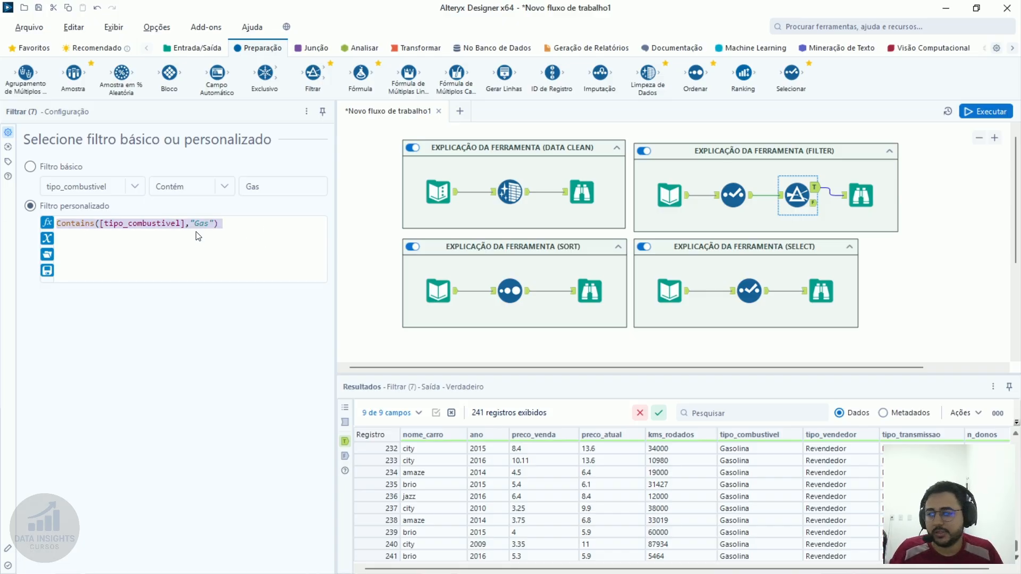
key(BackSpace)
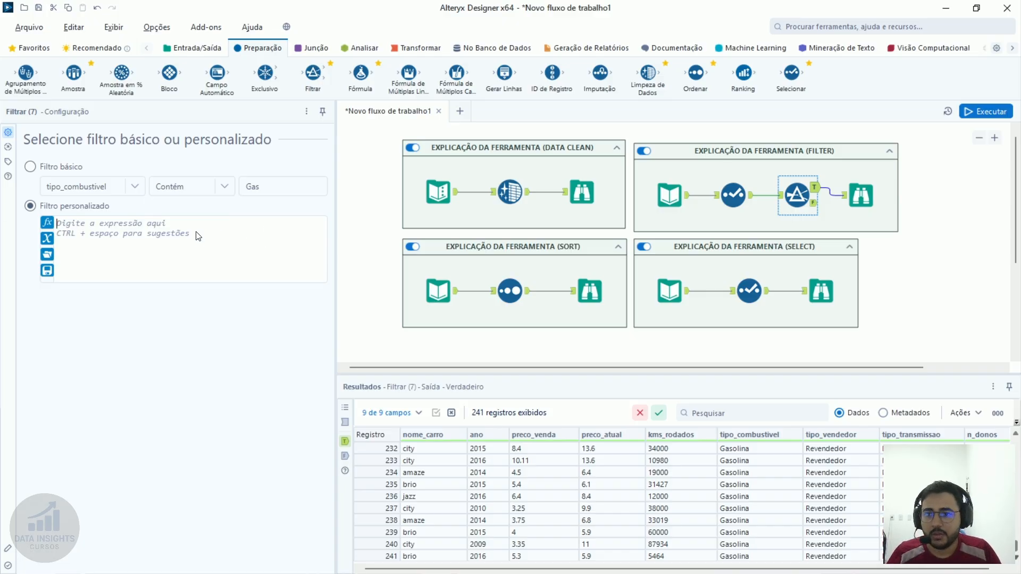
Examine the expression suggestions for re in the custom filter through to the end of the list, and clear the typed text
text(ce)
key(Down)
key(Down)
key(Down)
key(Down)
key(Down)
key(Down)
key(Down)
key(Down)
key(Down)
key(Down)
key(Down)
key(Down)
key(Down)
key(Down)
key(Down)
key(Down)
key(Down)
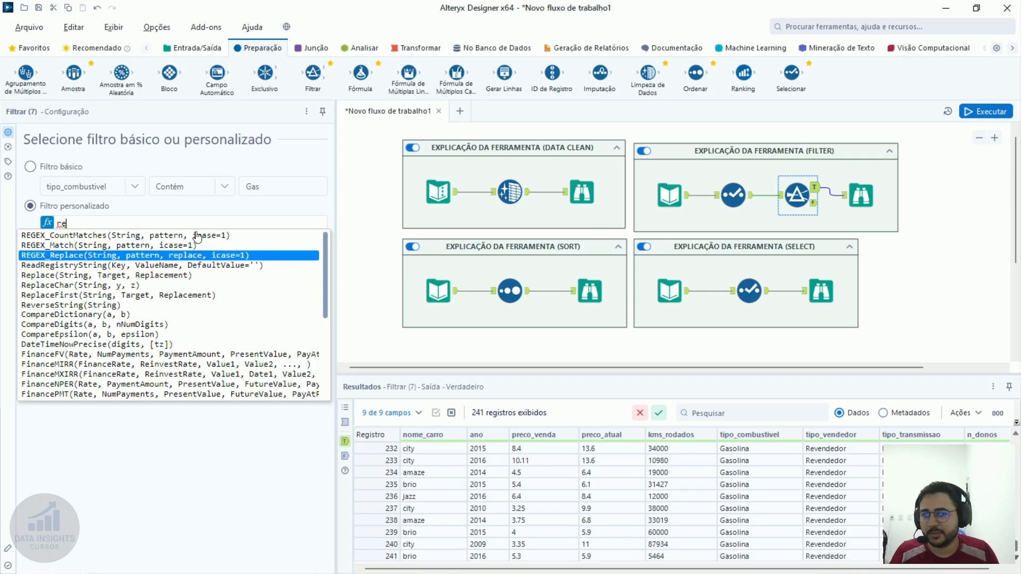
key(Up)
key(Up)
key(Up)
key(Up)
key(Up)
key(Up)
key(Up)
key(Up)
key(Down)
key(Down)
key(Down)
key(Down)
key(Down)
key(Down)
key(Down)
key(Down)
key(Down)
key(Down)
key(Down)
key(Down)
key(Down)
key(Down)
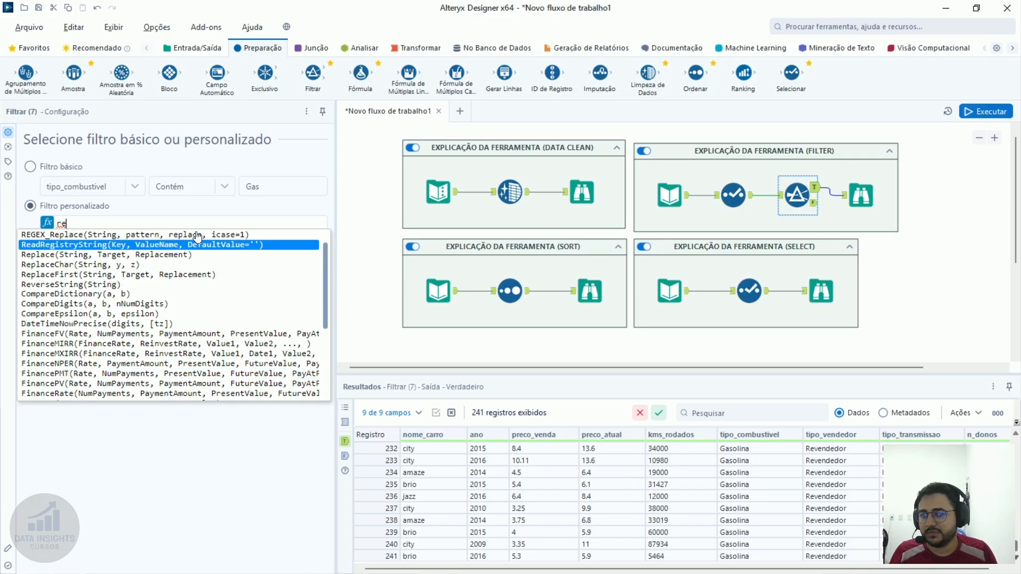
key(Up)
key(Up)
key(Up)
key(Up)
key(Up)
scroll(197, 237, up, 1)
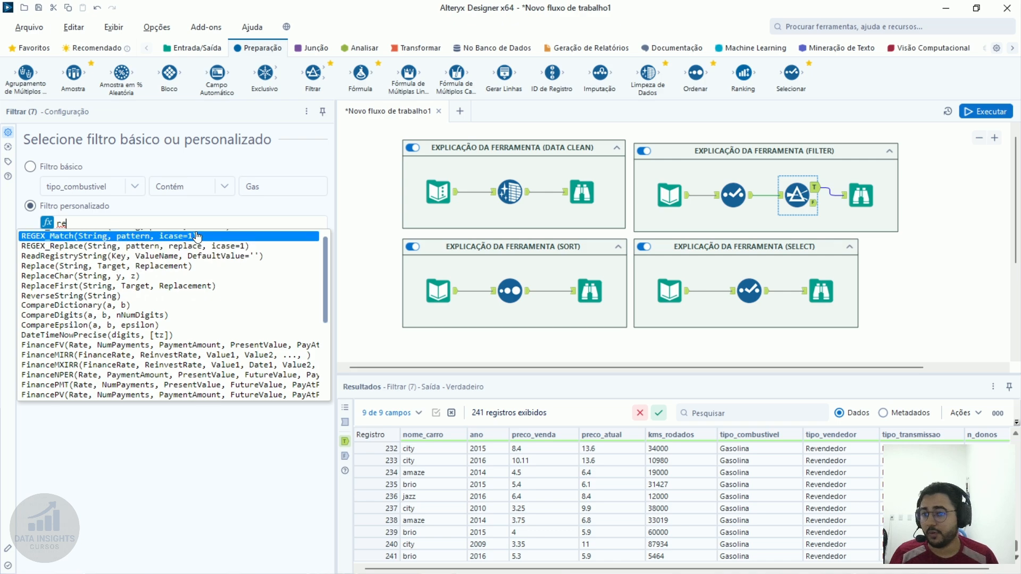
scroll(197, 237, down, 10)
scroll(197, 238, up, 3)
scroll(197, 237, up, 10)
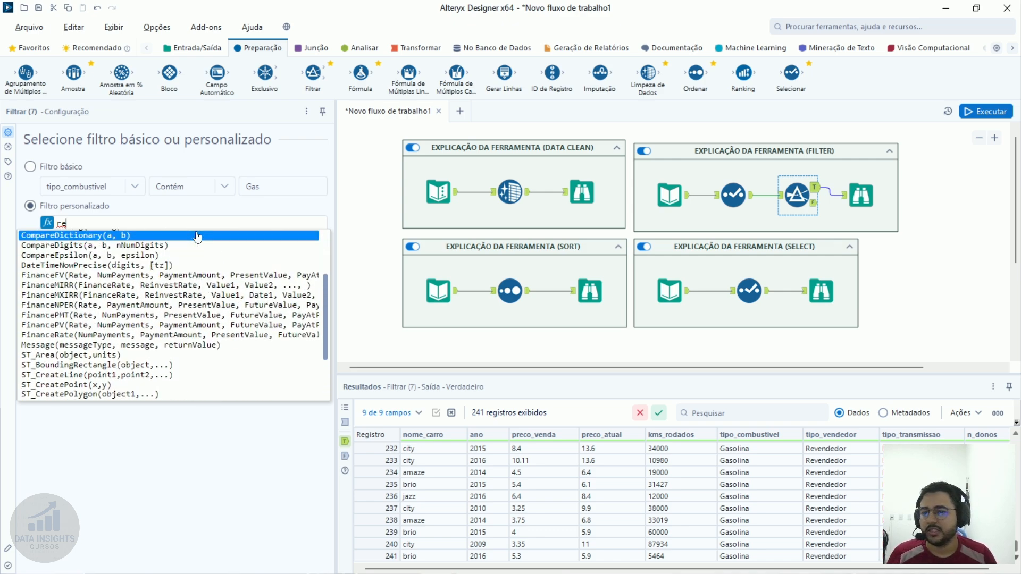
scroll(197, 237, down, 10)
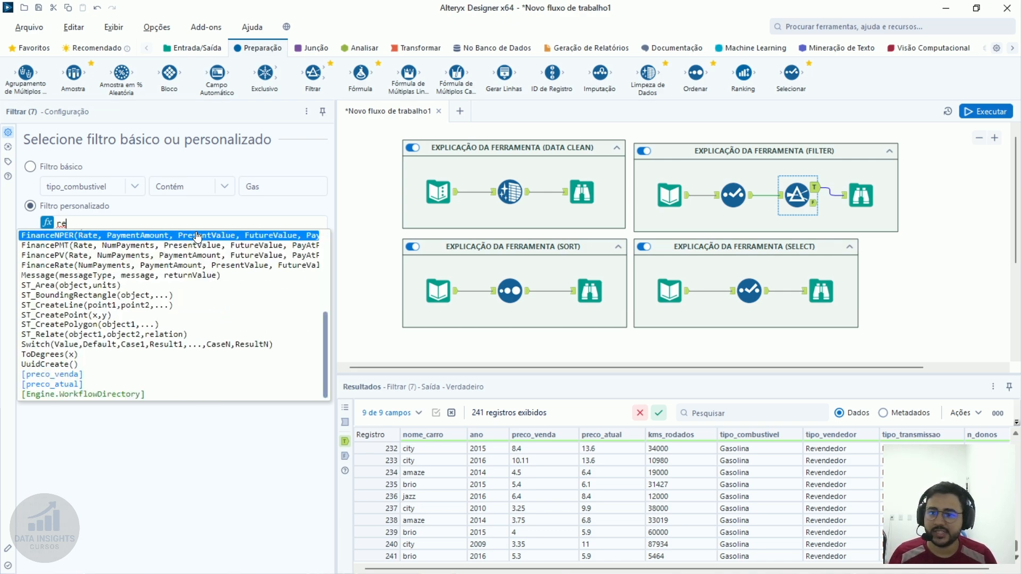
key(Escape)
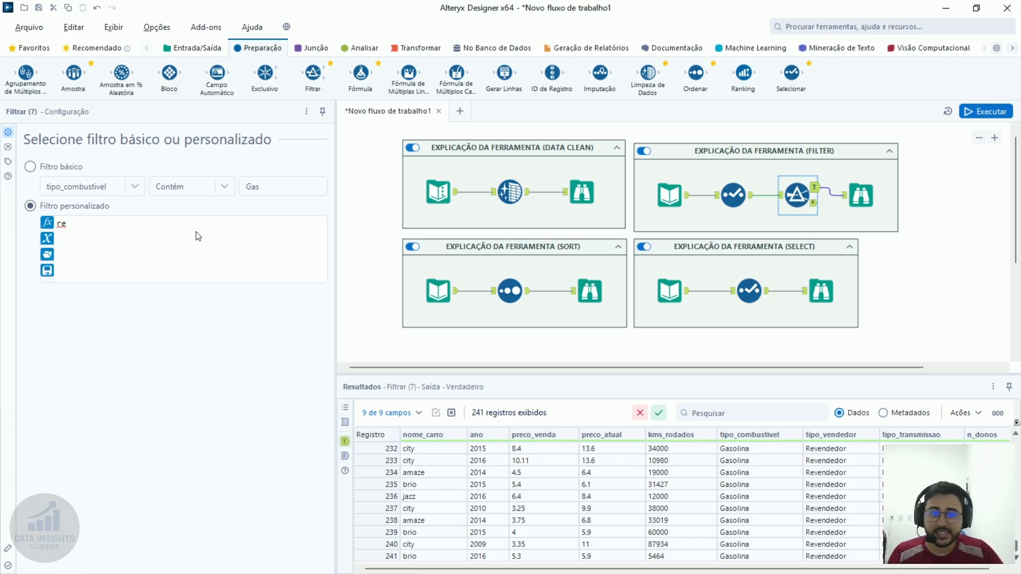
key(BackSpace)
key(BackSpace)
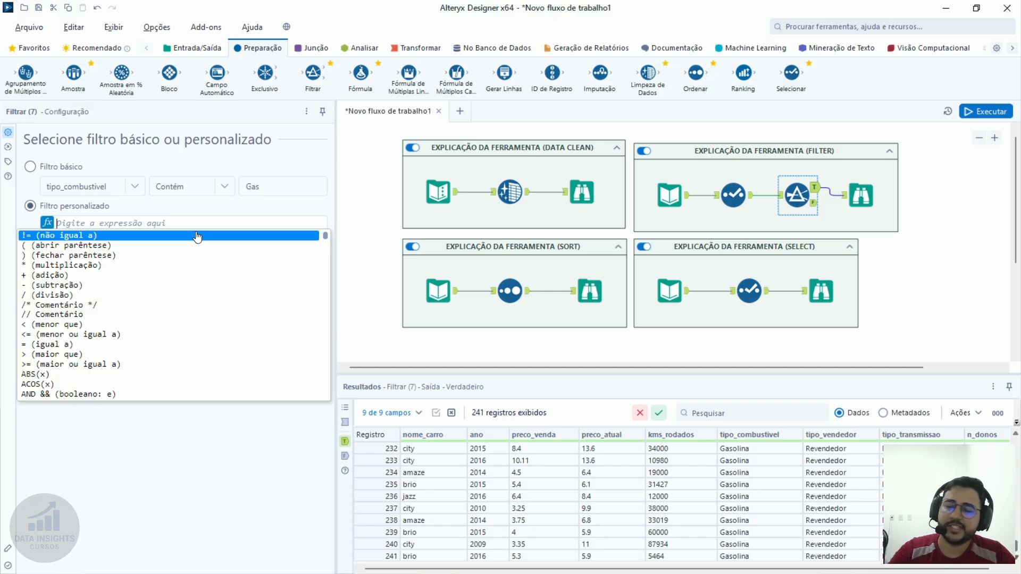